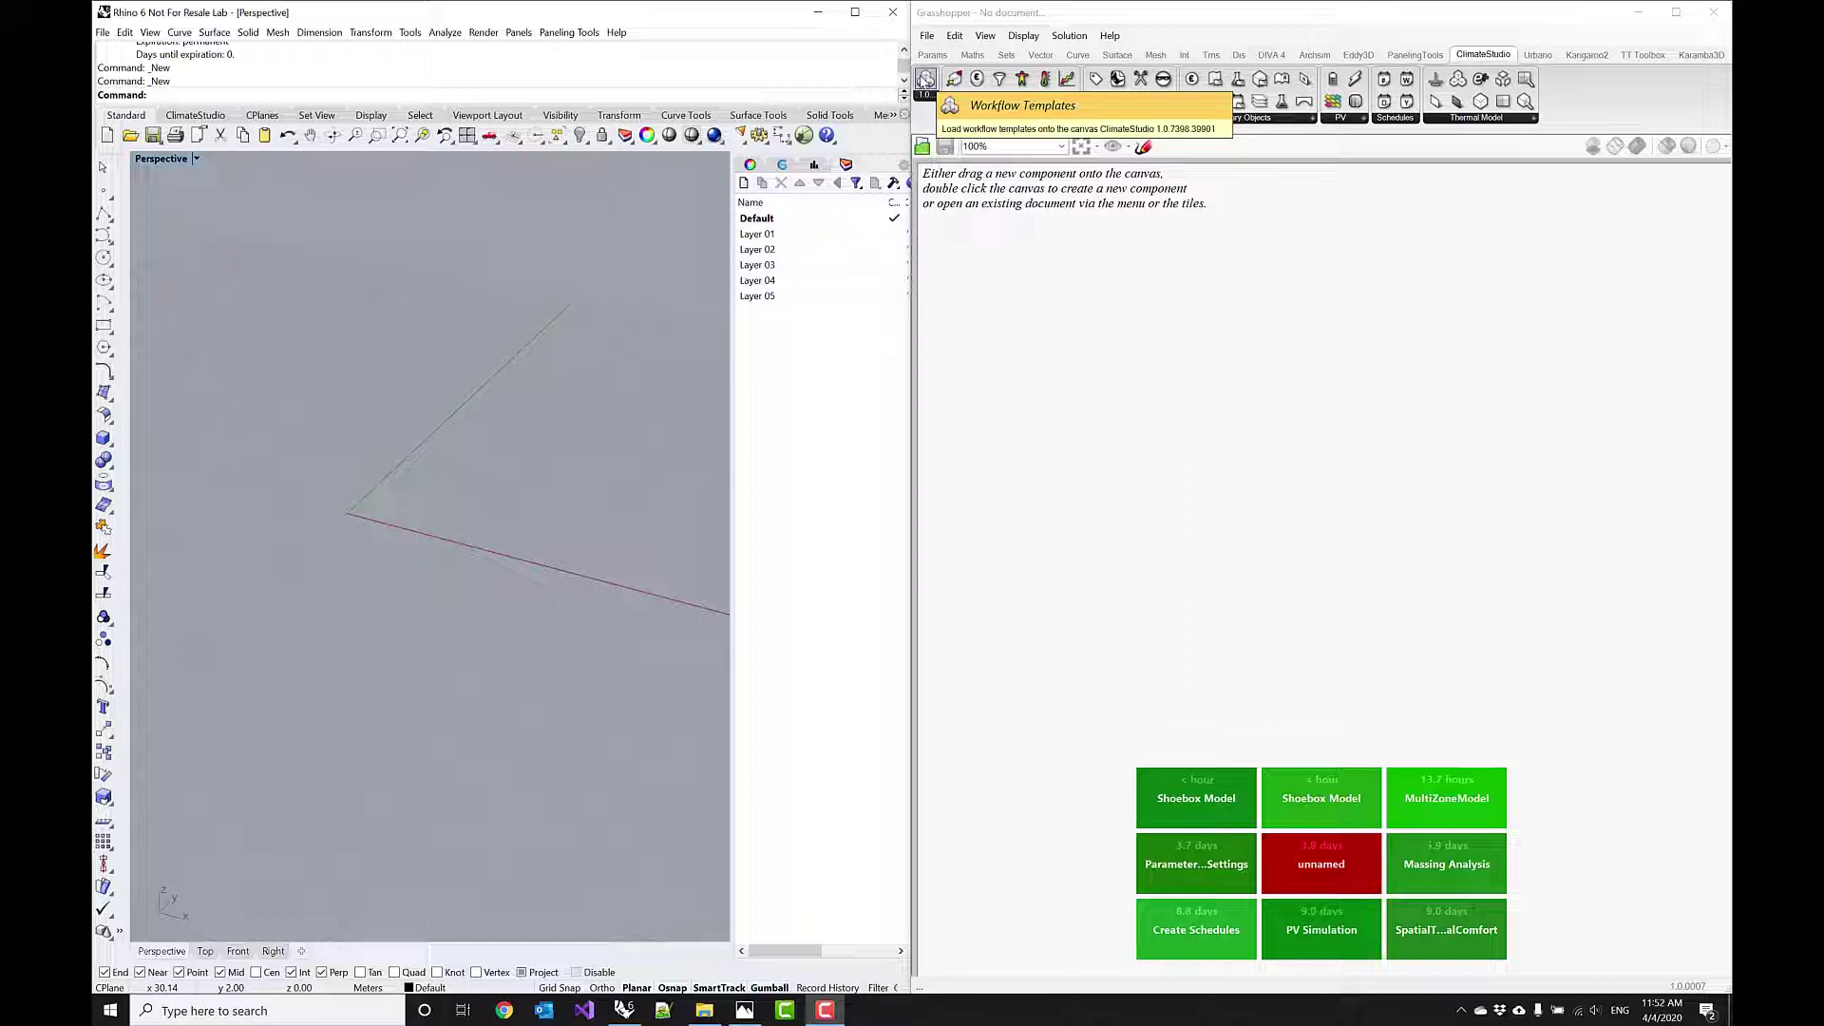
Step: Place the ClimateStudio Workflow Templates component and reveal its Energy Models template list
{"action": "left_click_drag", "start_coordinate": [925, 80], "coordinate": [1058, 315]}
{"action": "scroll", "coordinate": [1058, 315], "scroll_direction": "up", "scroll_amount": 5}
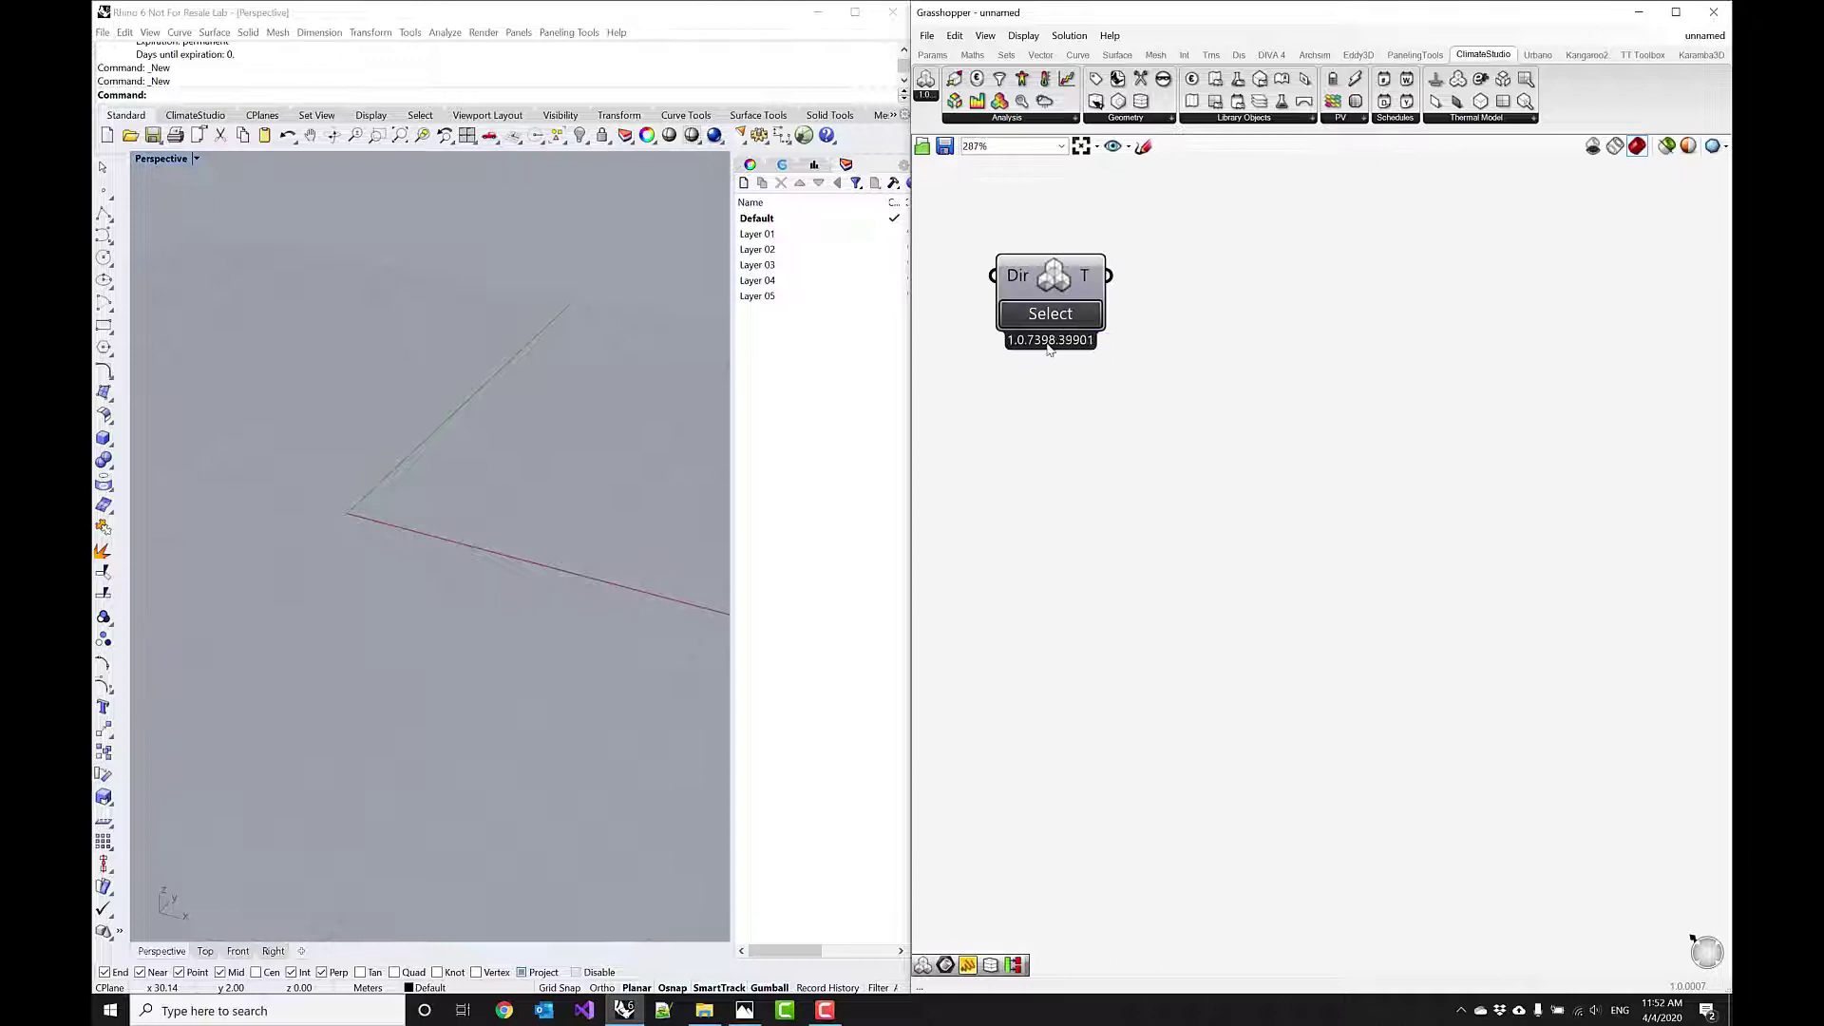
{"action": "right_click_drag", "start_coordinate": [1069, 388], "coordinate": [1135, 448]}
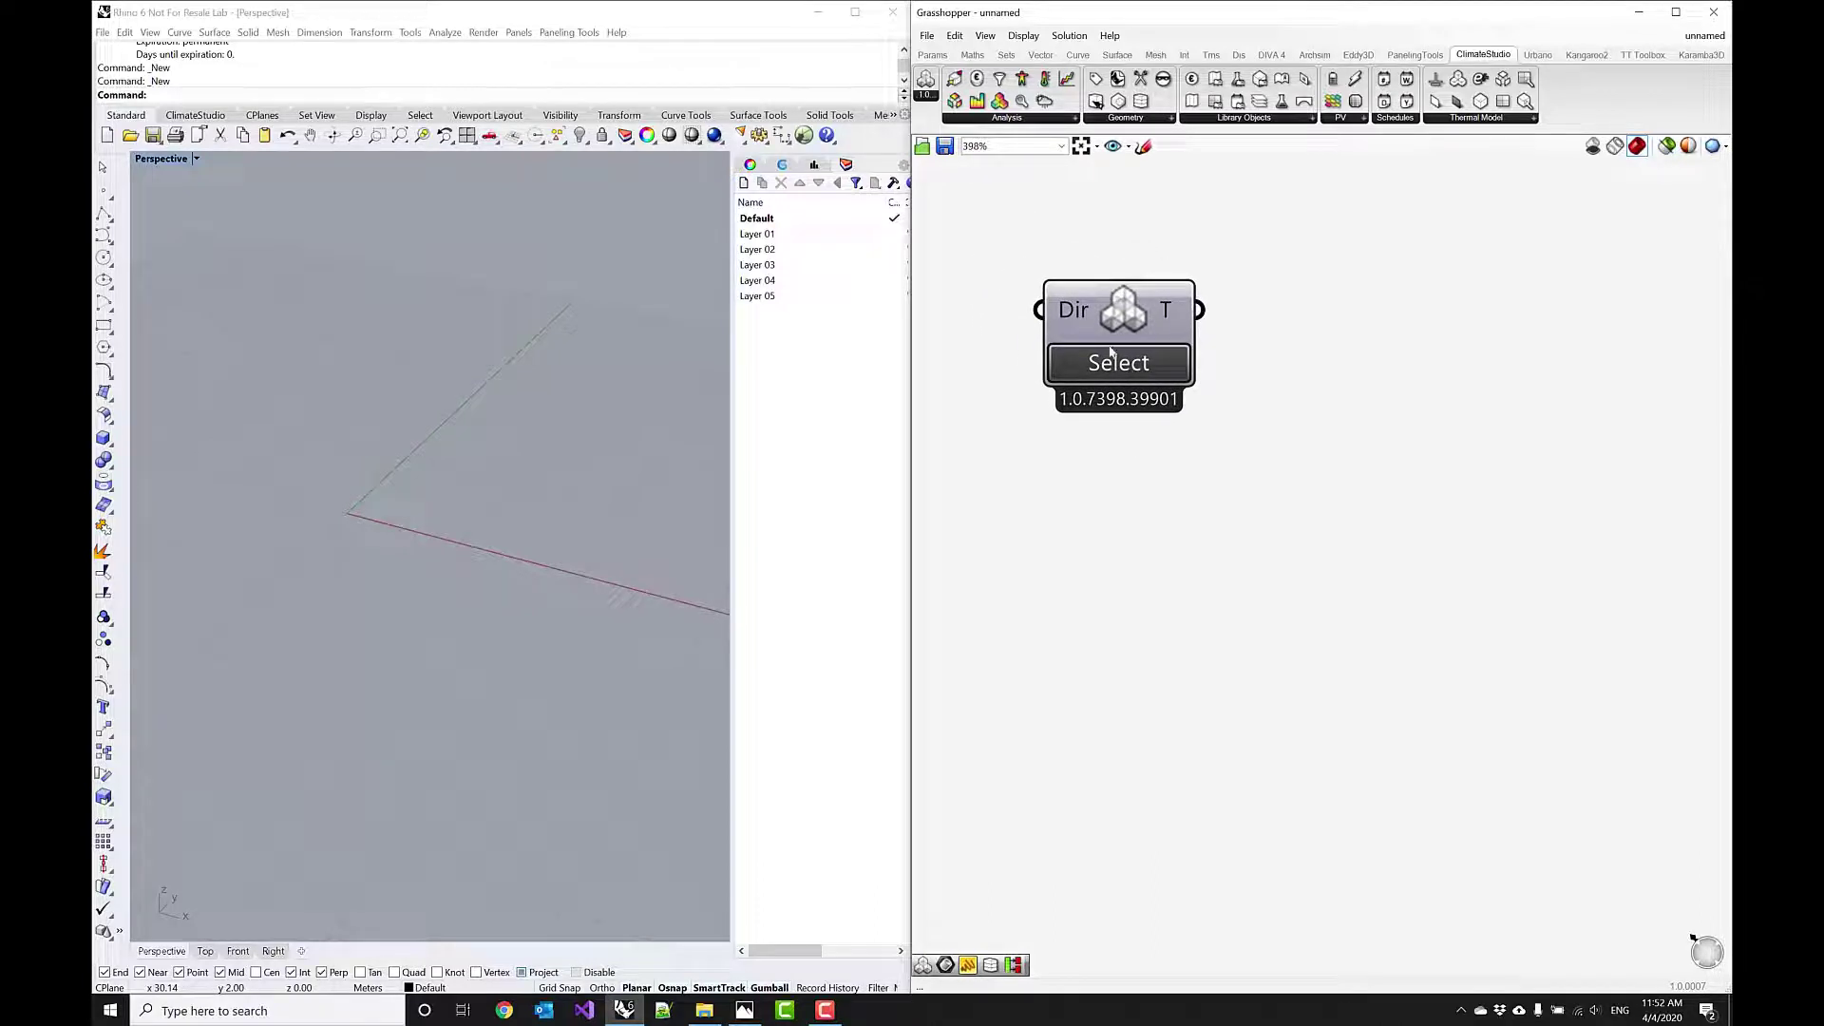
{"action": "left_click", "coordinate": [1123, 372]}
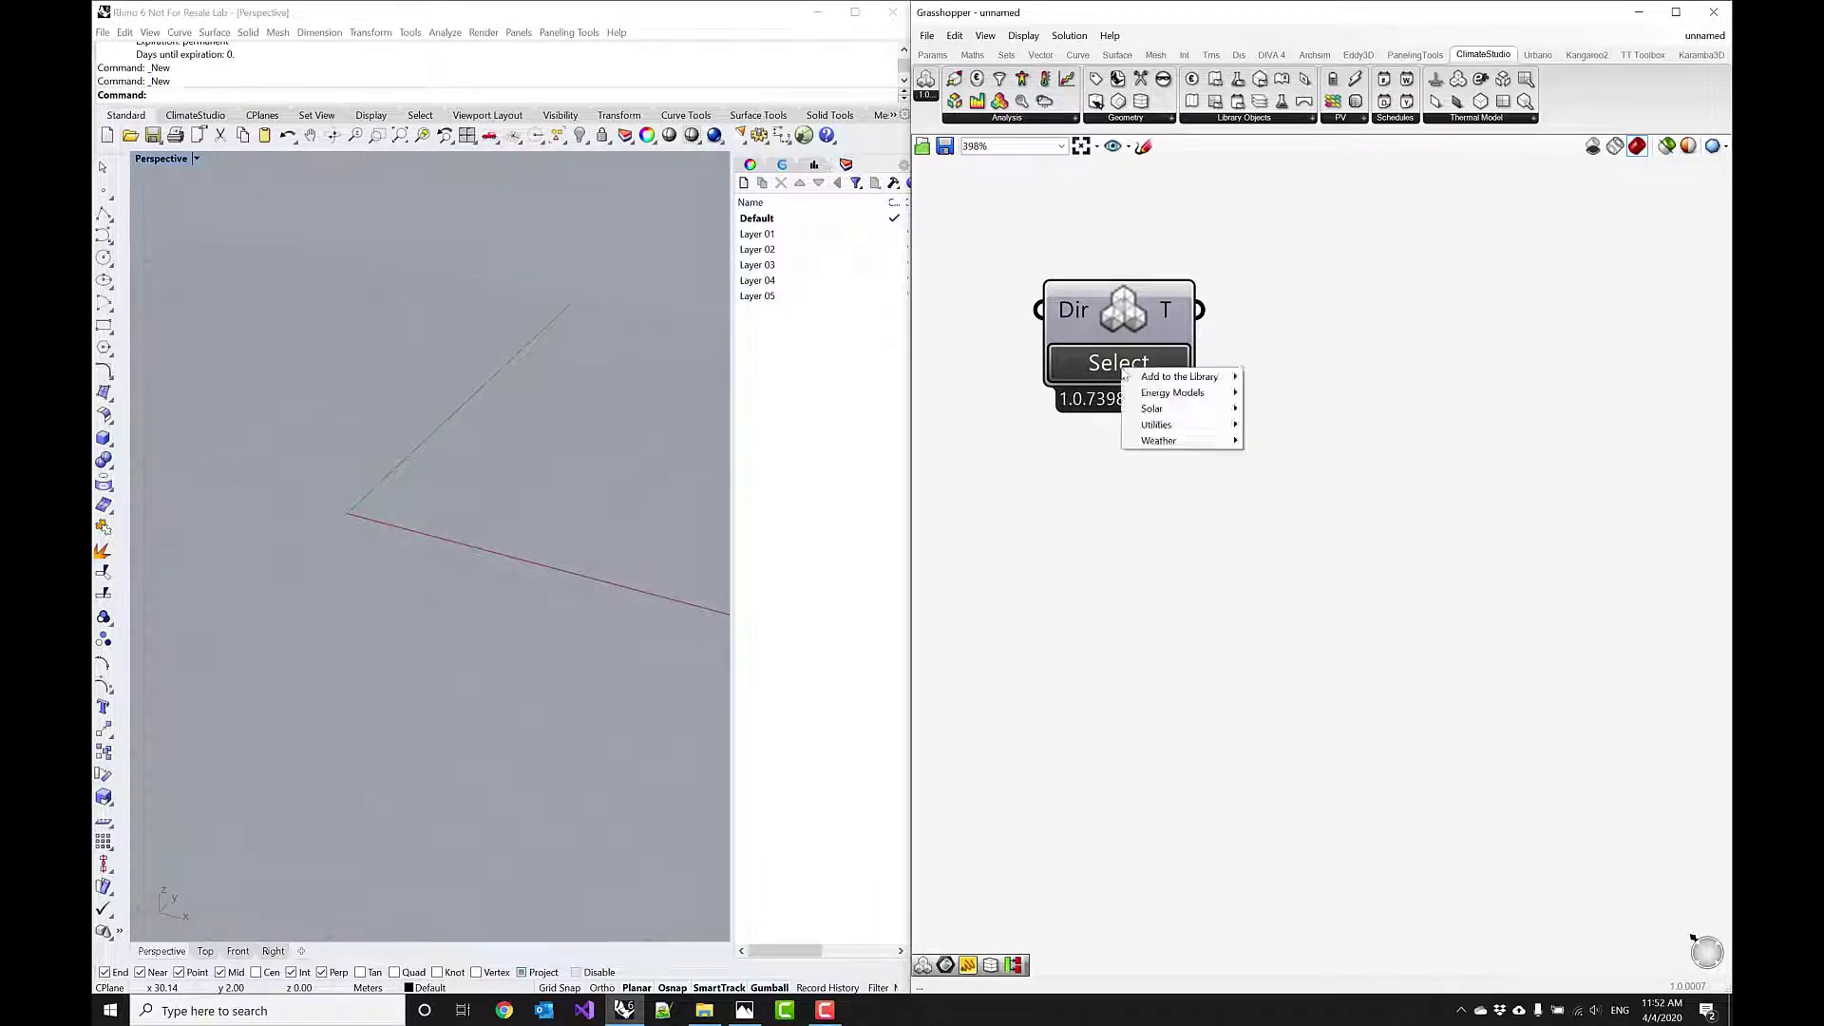
{"action": "mouse_move", "coordinate": [1157, 378]}
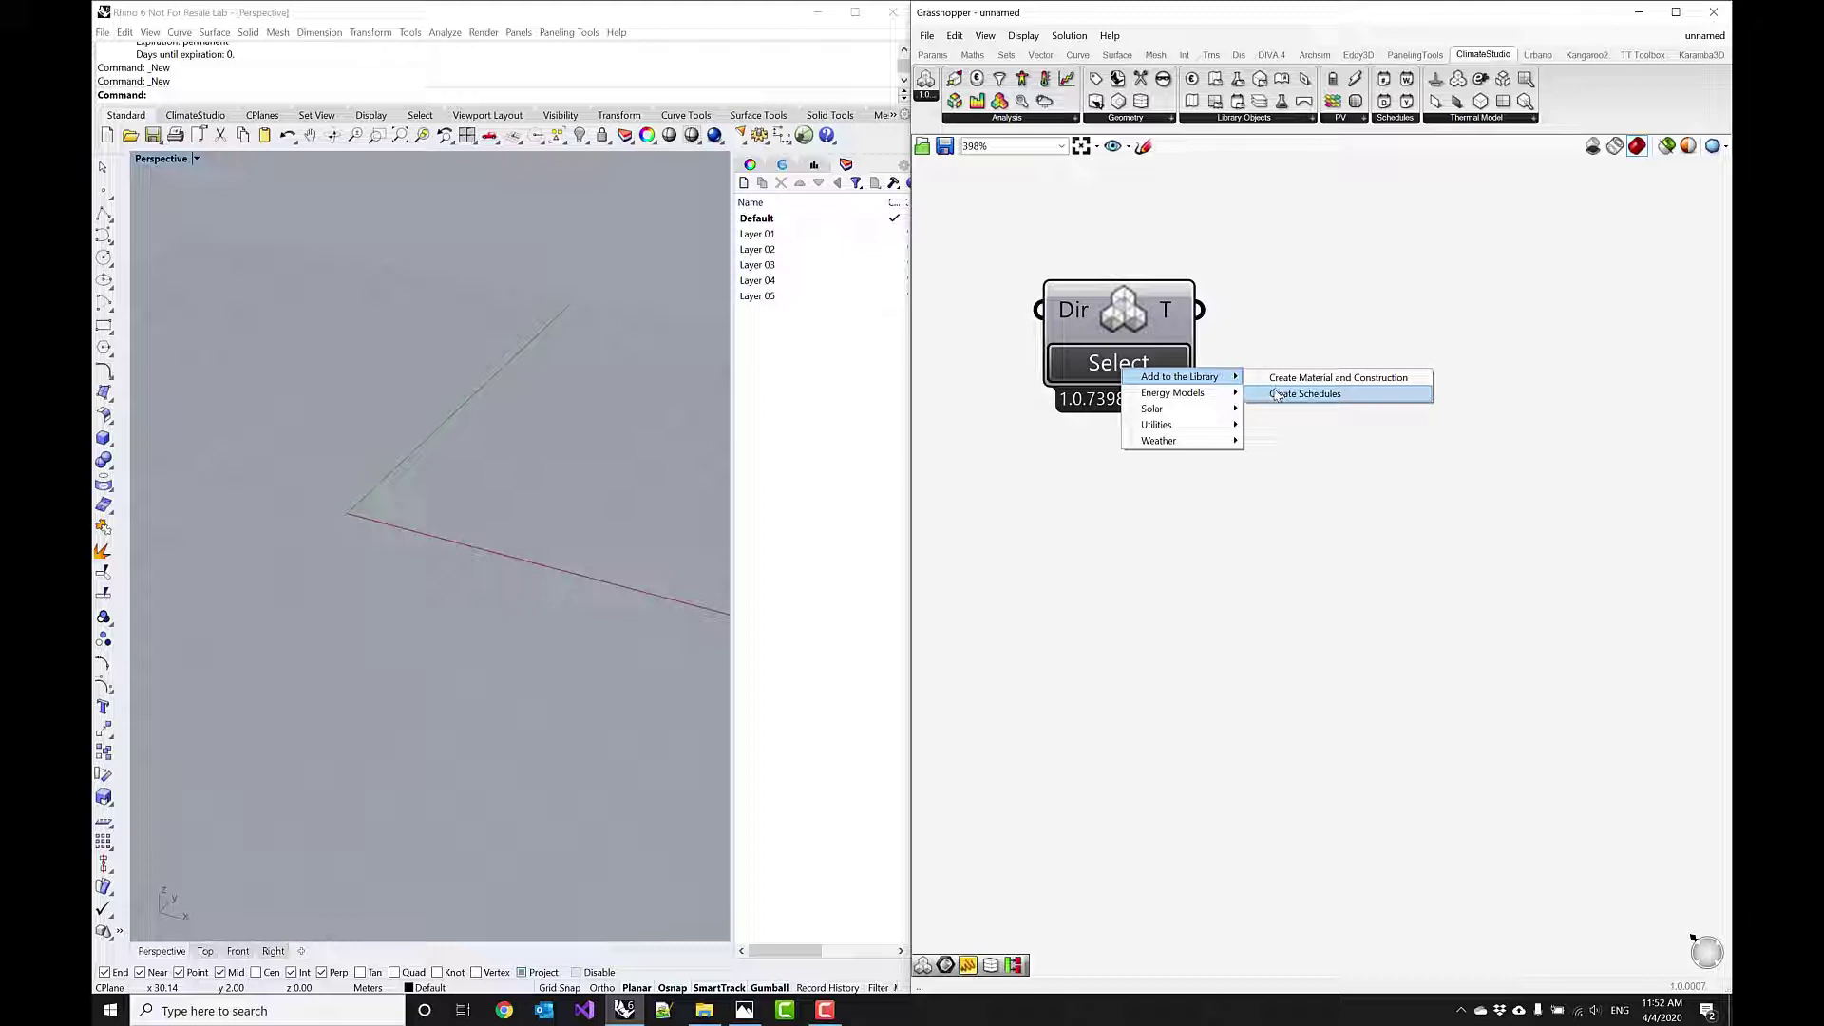
{"action": "mouse_move", "coordinate": [1219, 397]}
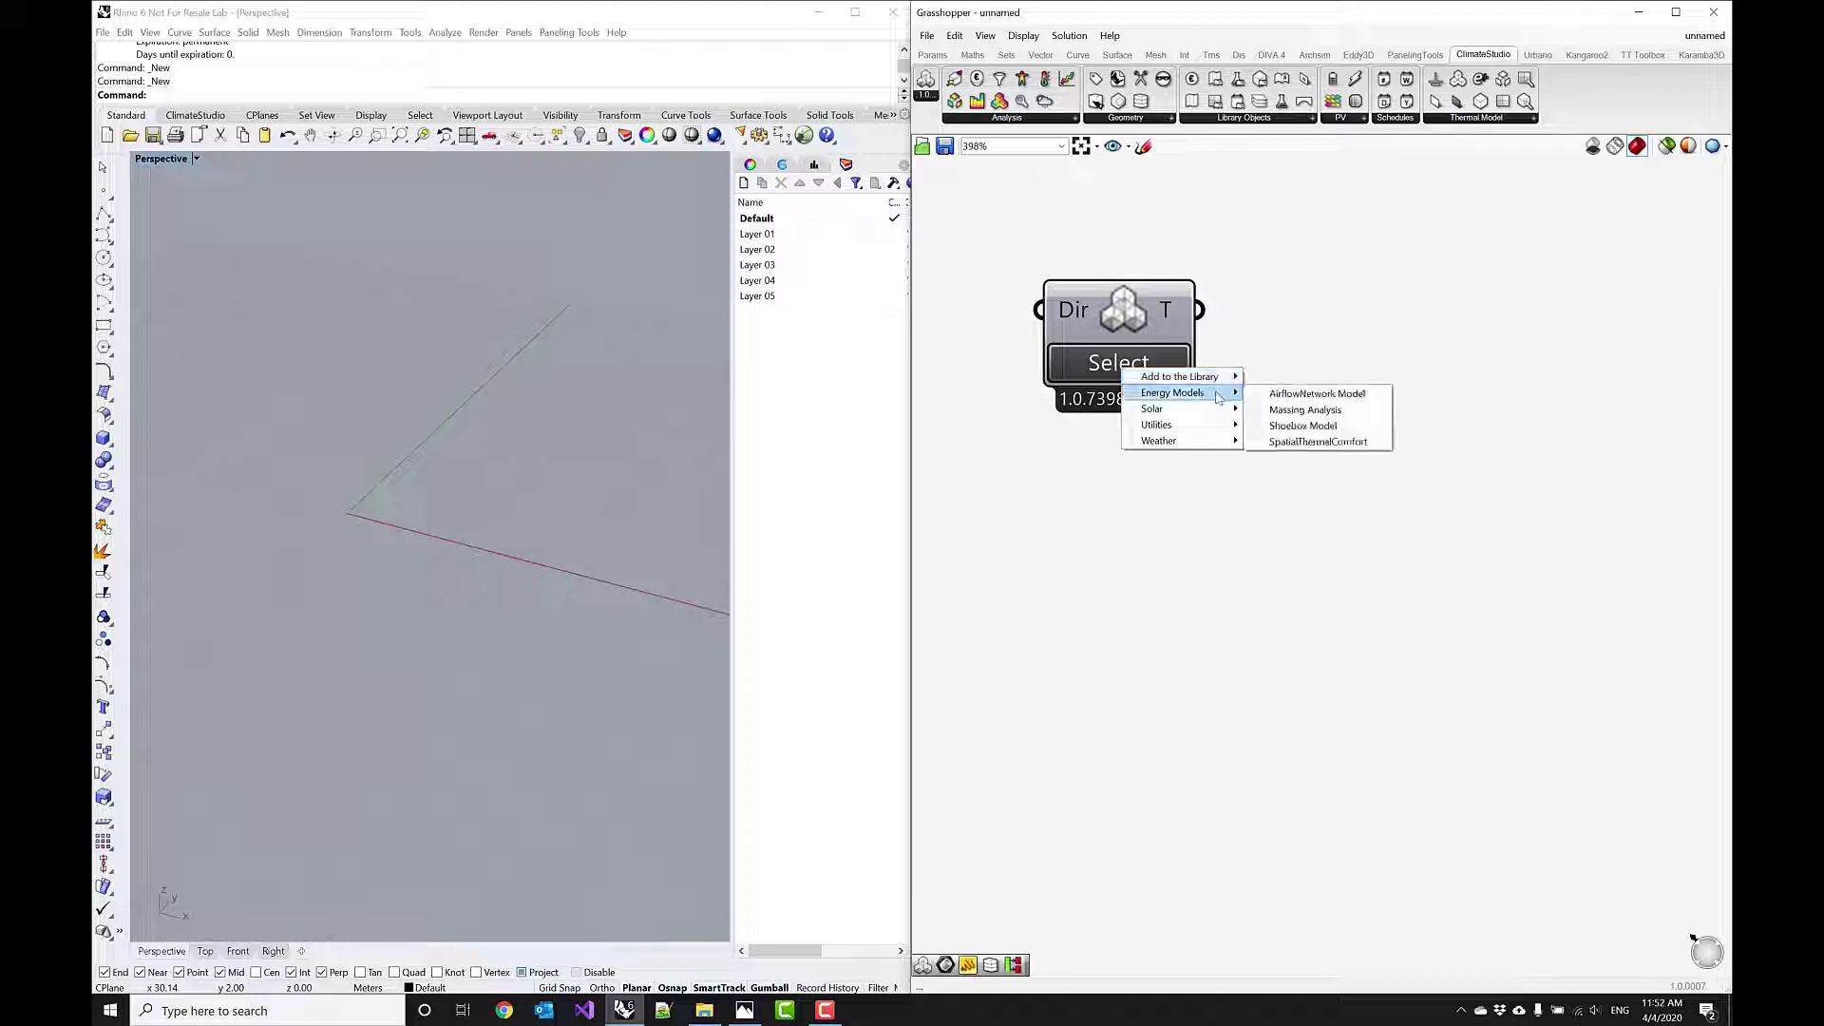
Step: Load the Shoebox Model template and widen the view to see its whole definition
{"action": "left_click", "coordinate": [1303, 427]}
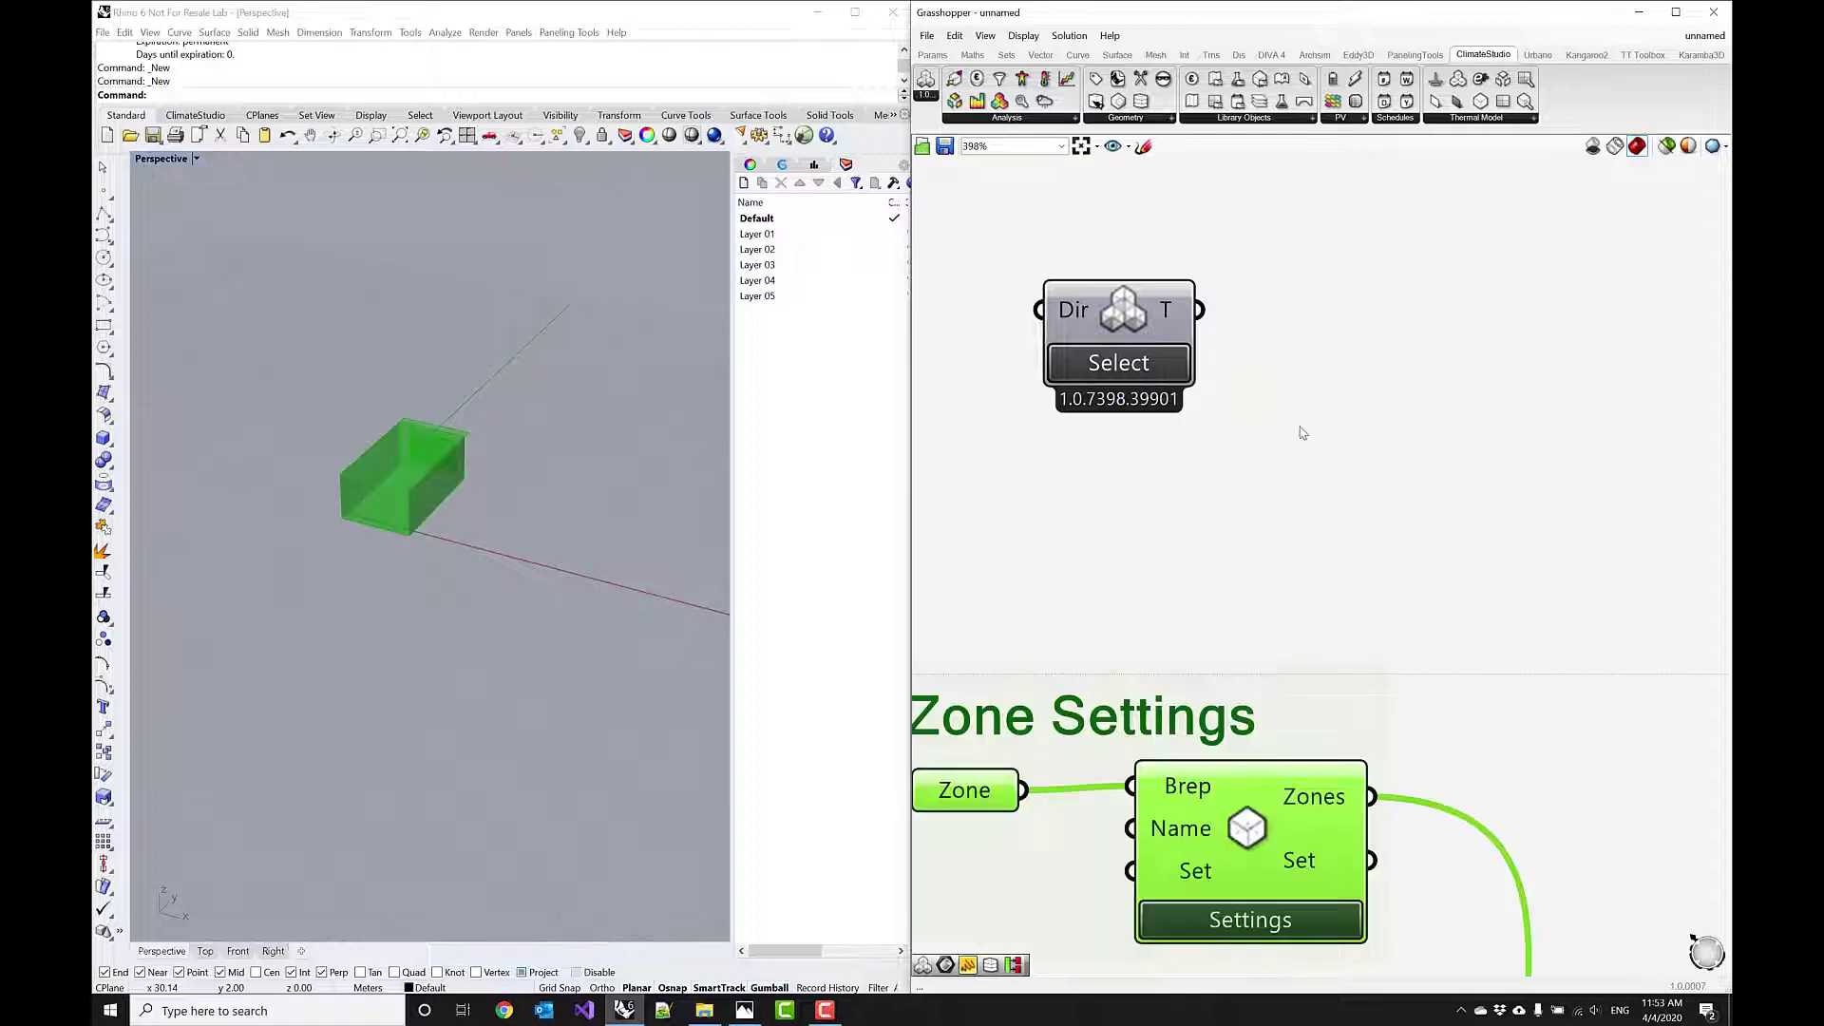
{"action": "scroll", "coordinate": [1303, 430], "scroll_direction": "down", "scroll_amount": 5}
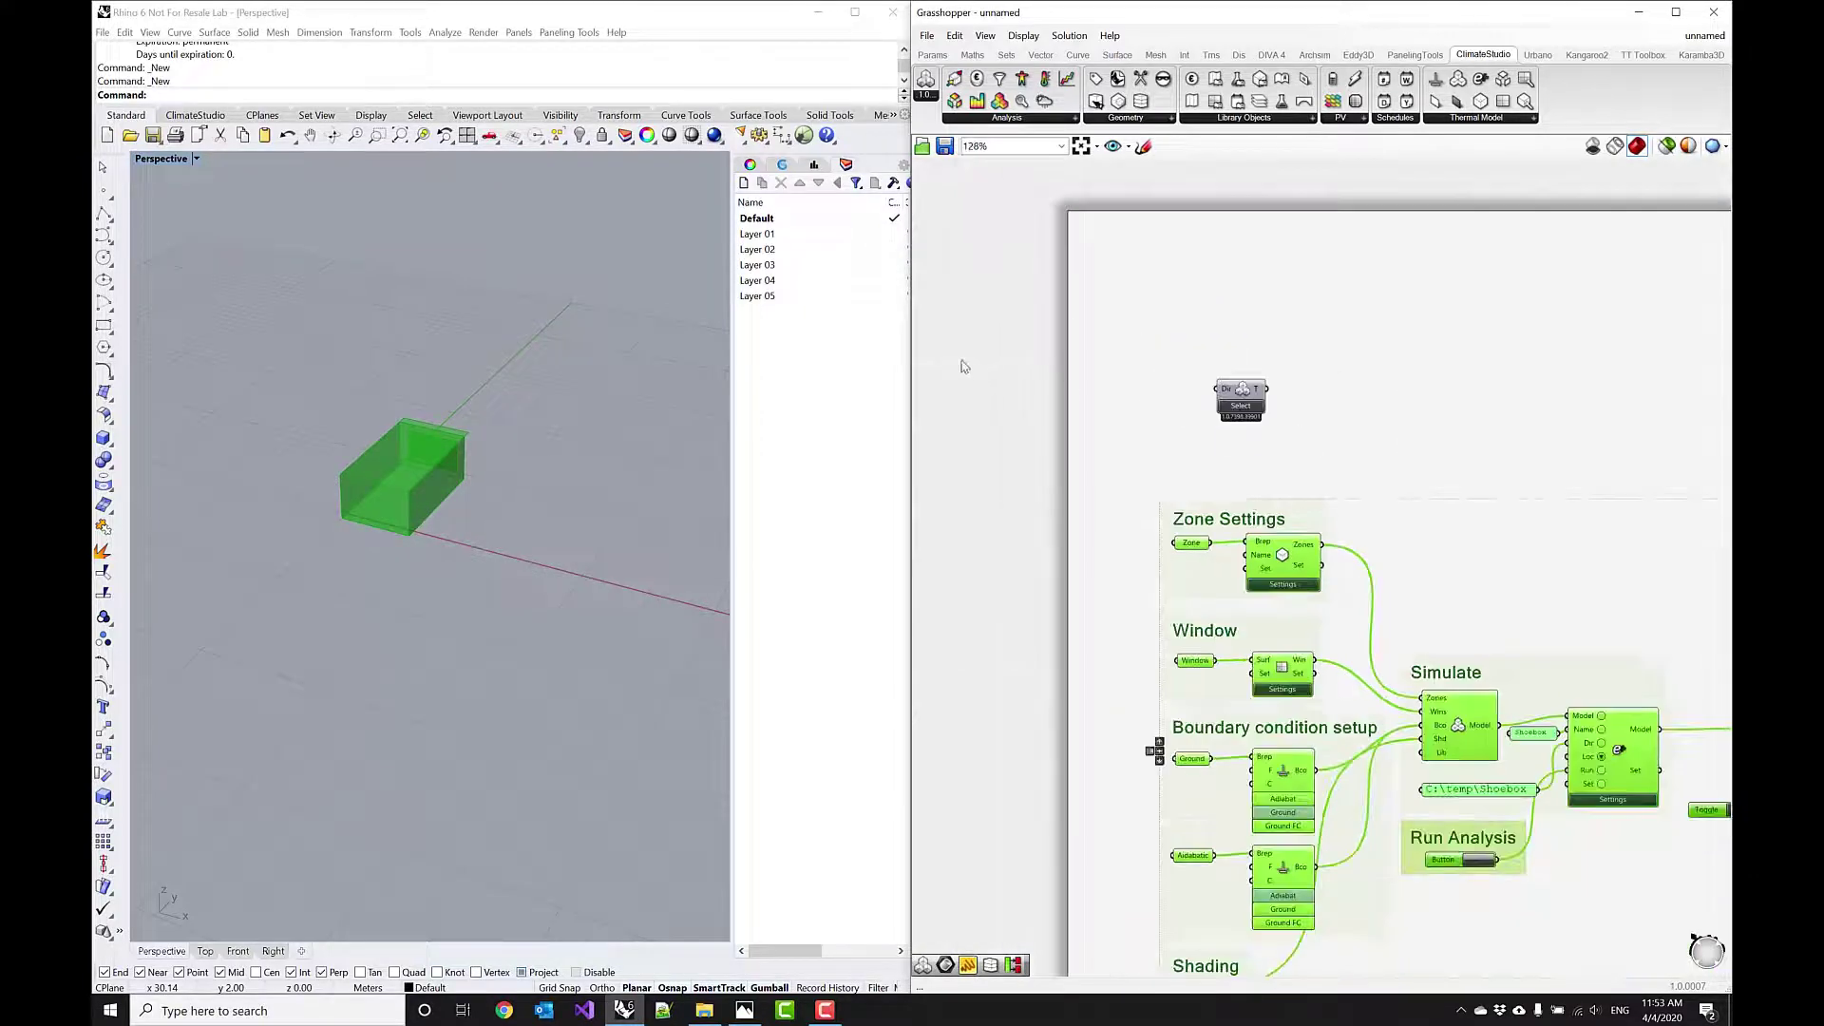
{"action": "left_click_drag", "start_coordinate": [892, 331], "coordinate": [543, 338]}
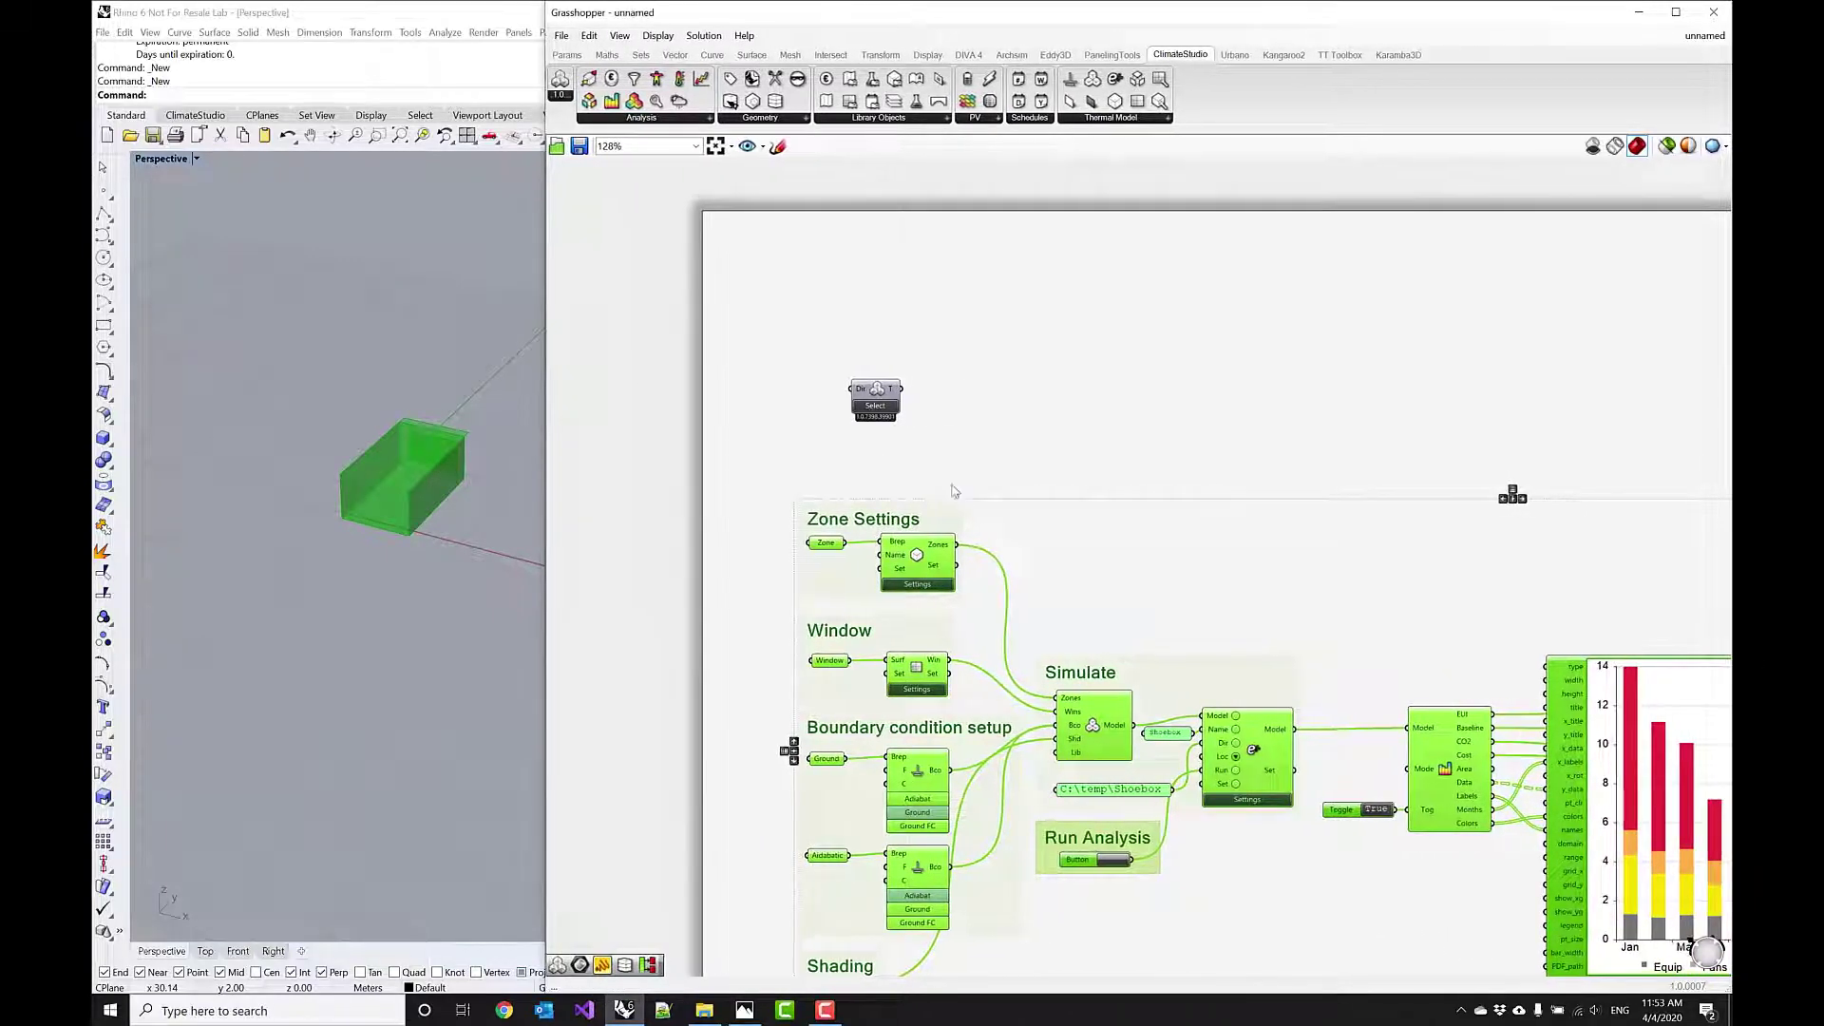
{"action": "scroll", "coordinate": [1080, 436], "scroll_direction": "down", "scroll_amount": 2}
{"action": "left_click", "coordinate": [1274, 435]}
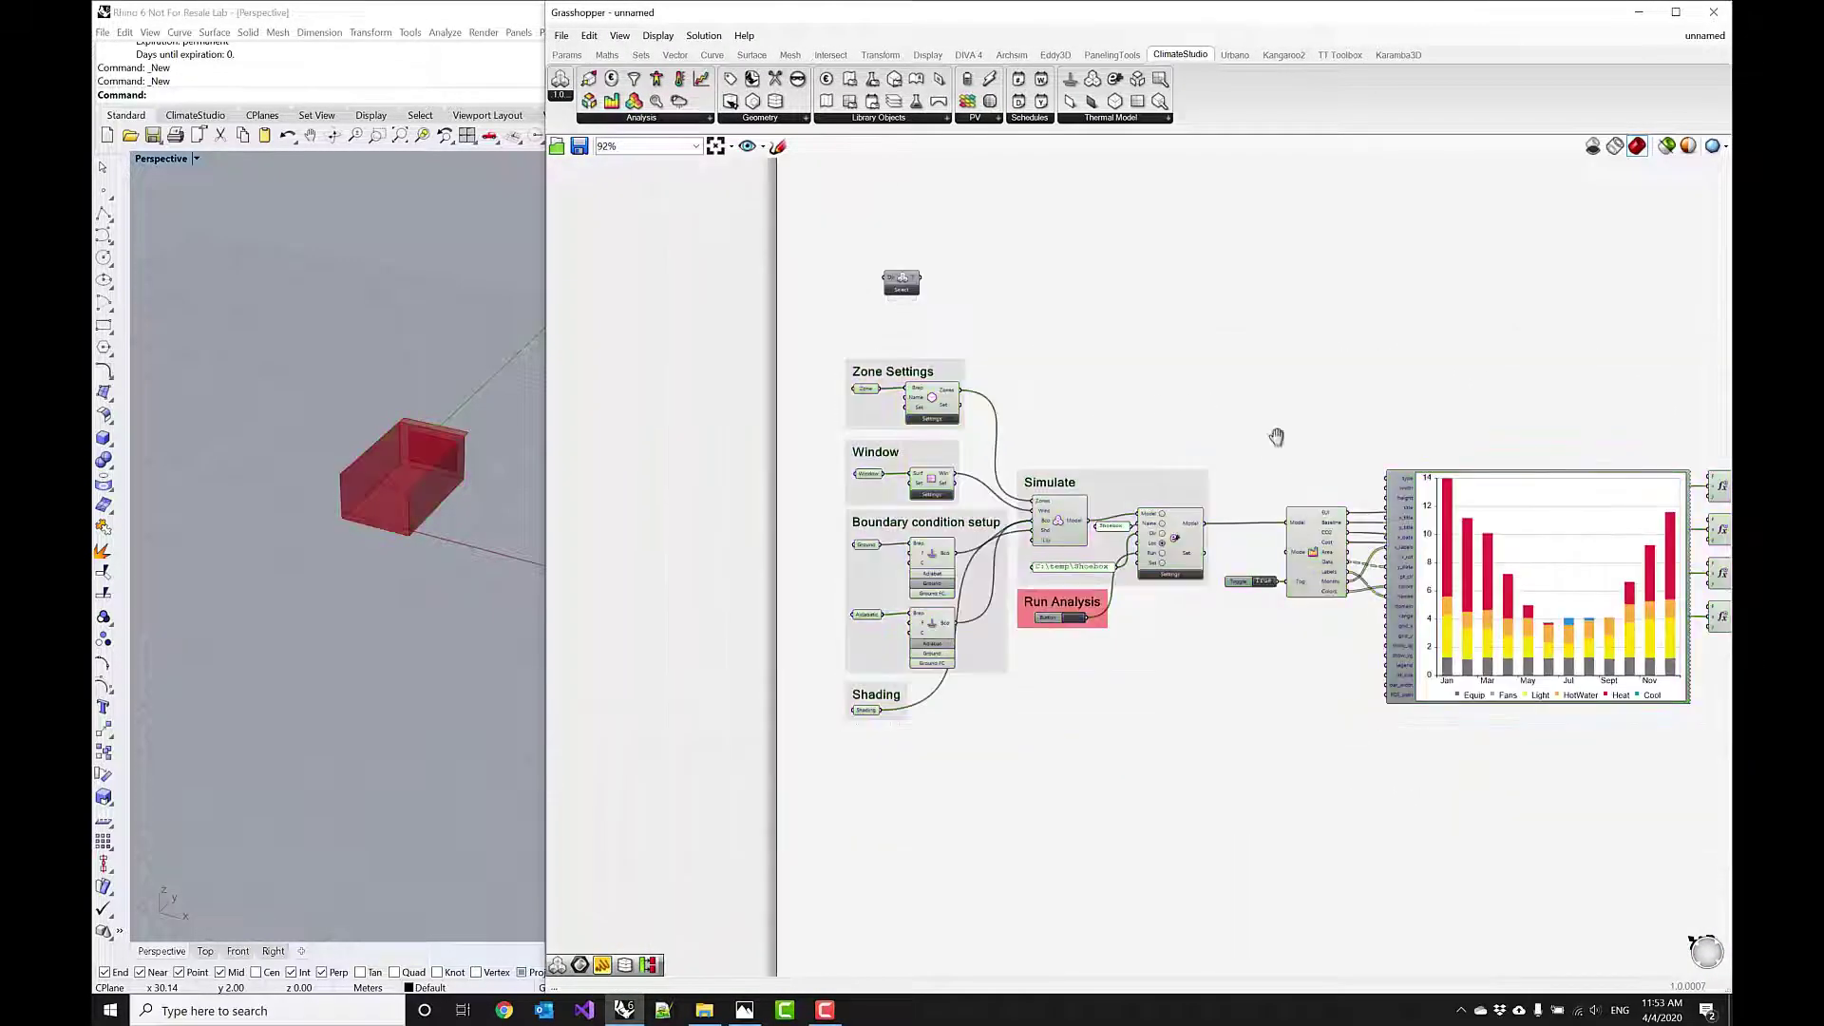
{"action": "mouse_move", "coordinate": [1274, 435]}
{"action": "right_mouse_down"}
{"action": "mouse_move", "coordinate": [1185, 408]}
{"action": "mouse_move", "coordinate": [1284, 421]}
{"action": "right_mouse_up"}
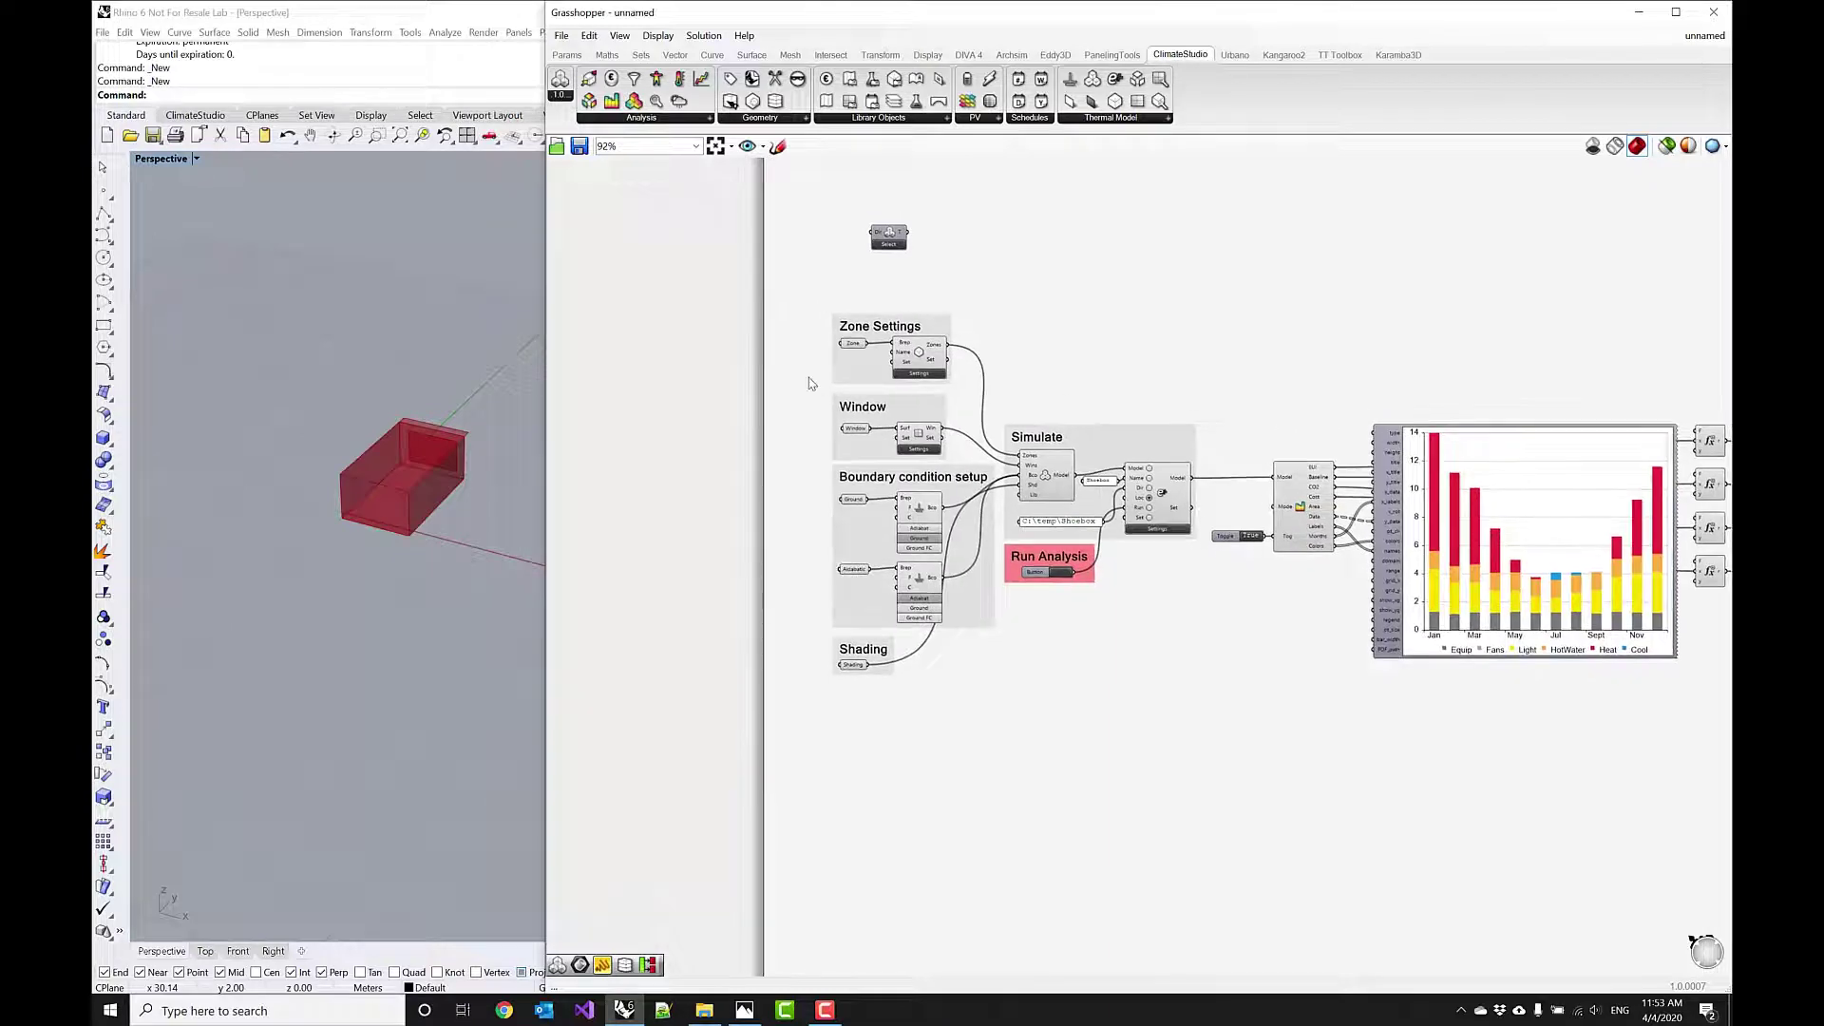
{"action": "scroll", "coordinate": [809, 388], "scroll_direction": "up", "scroll_amount": 3}
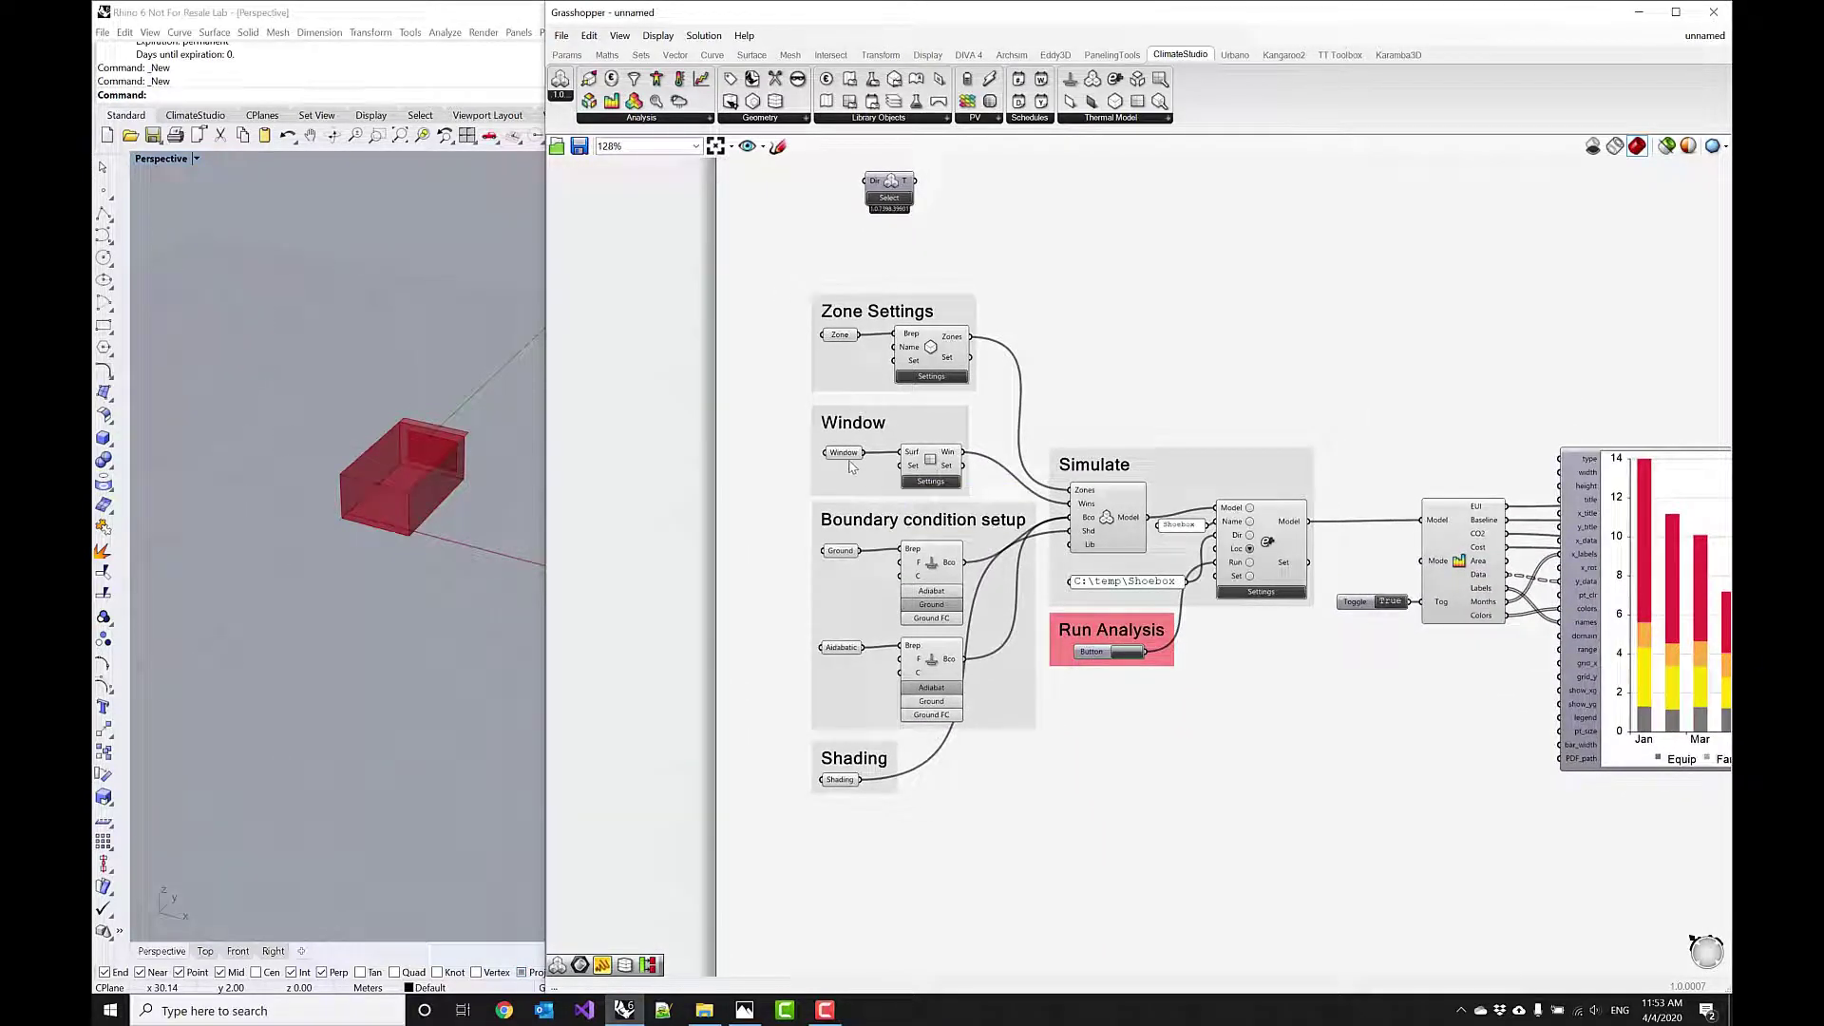
Step: Preview the Zone, Window and Ground geometry in Rhino
{"action": "left_click", "coordinate": [840, 335]}
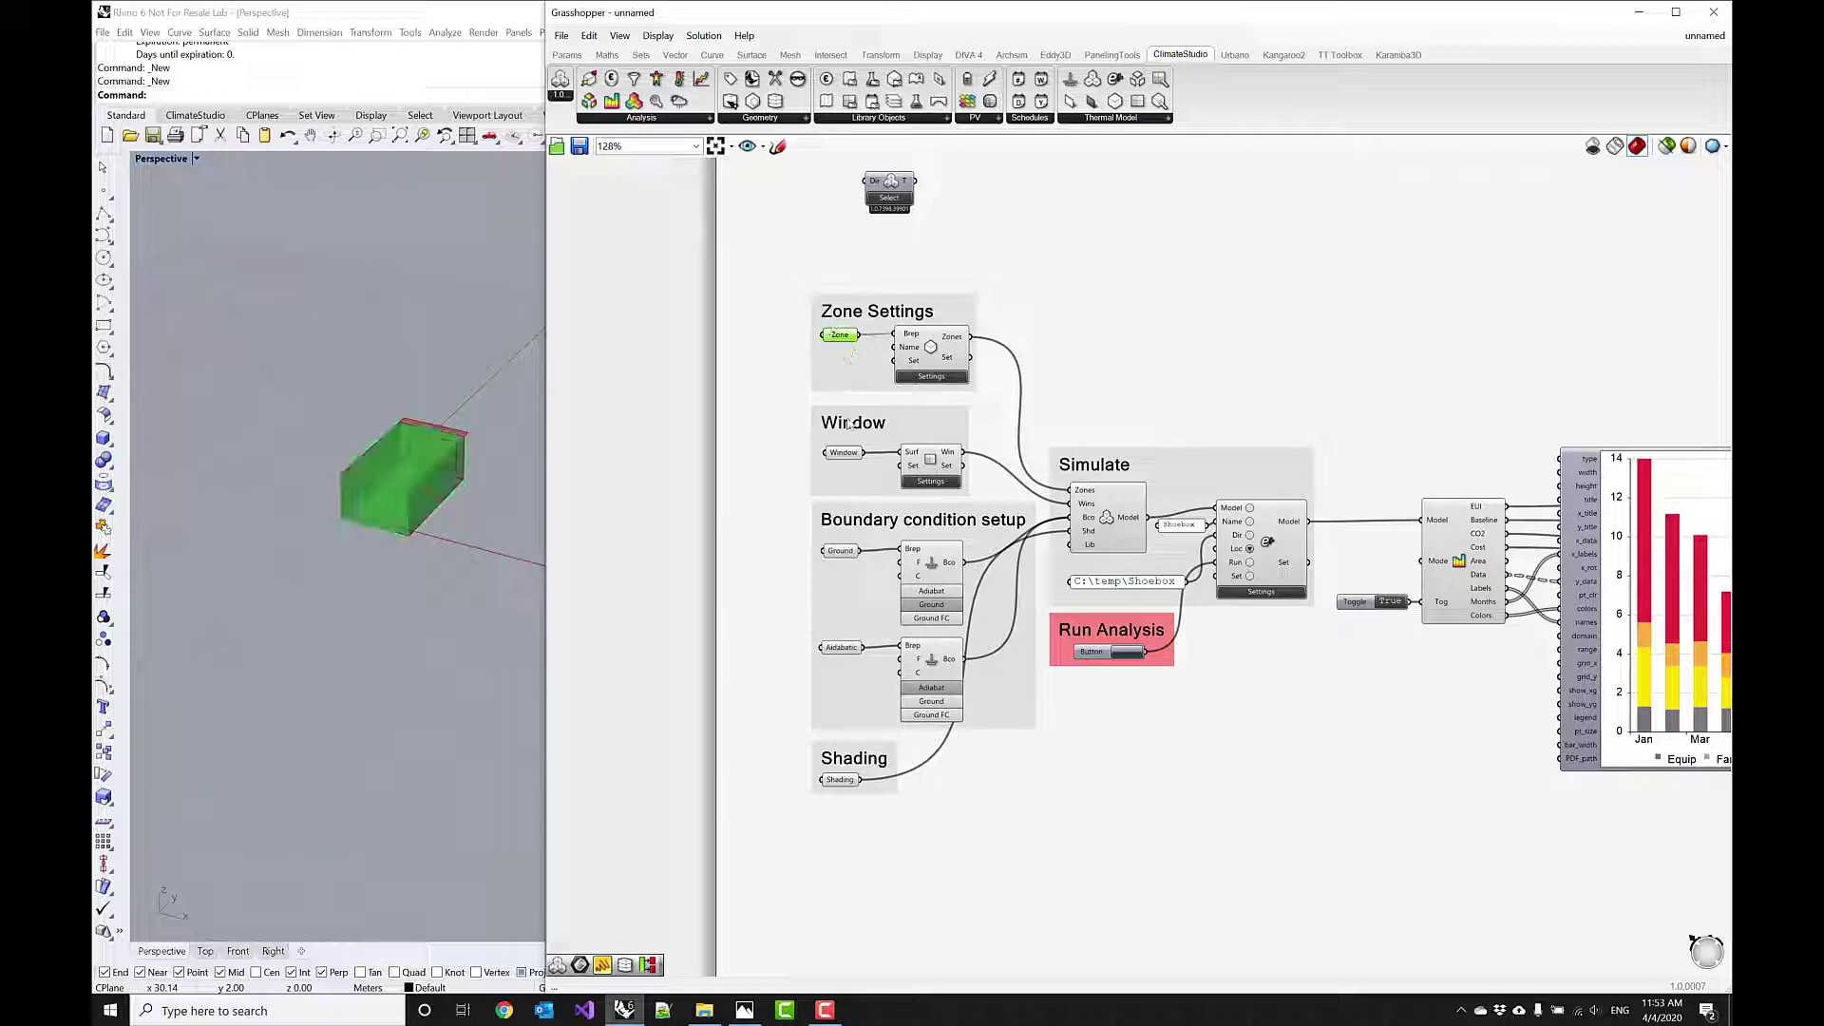
{"action": "left_click", "coordinate": [844, 454]}
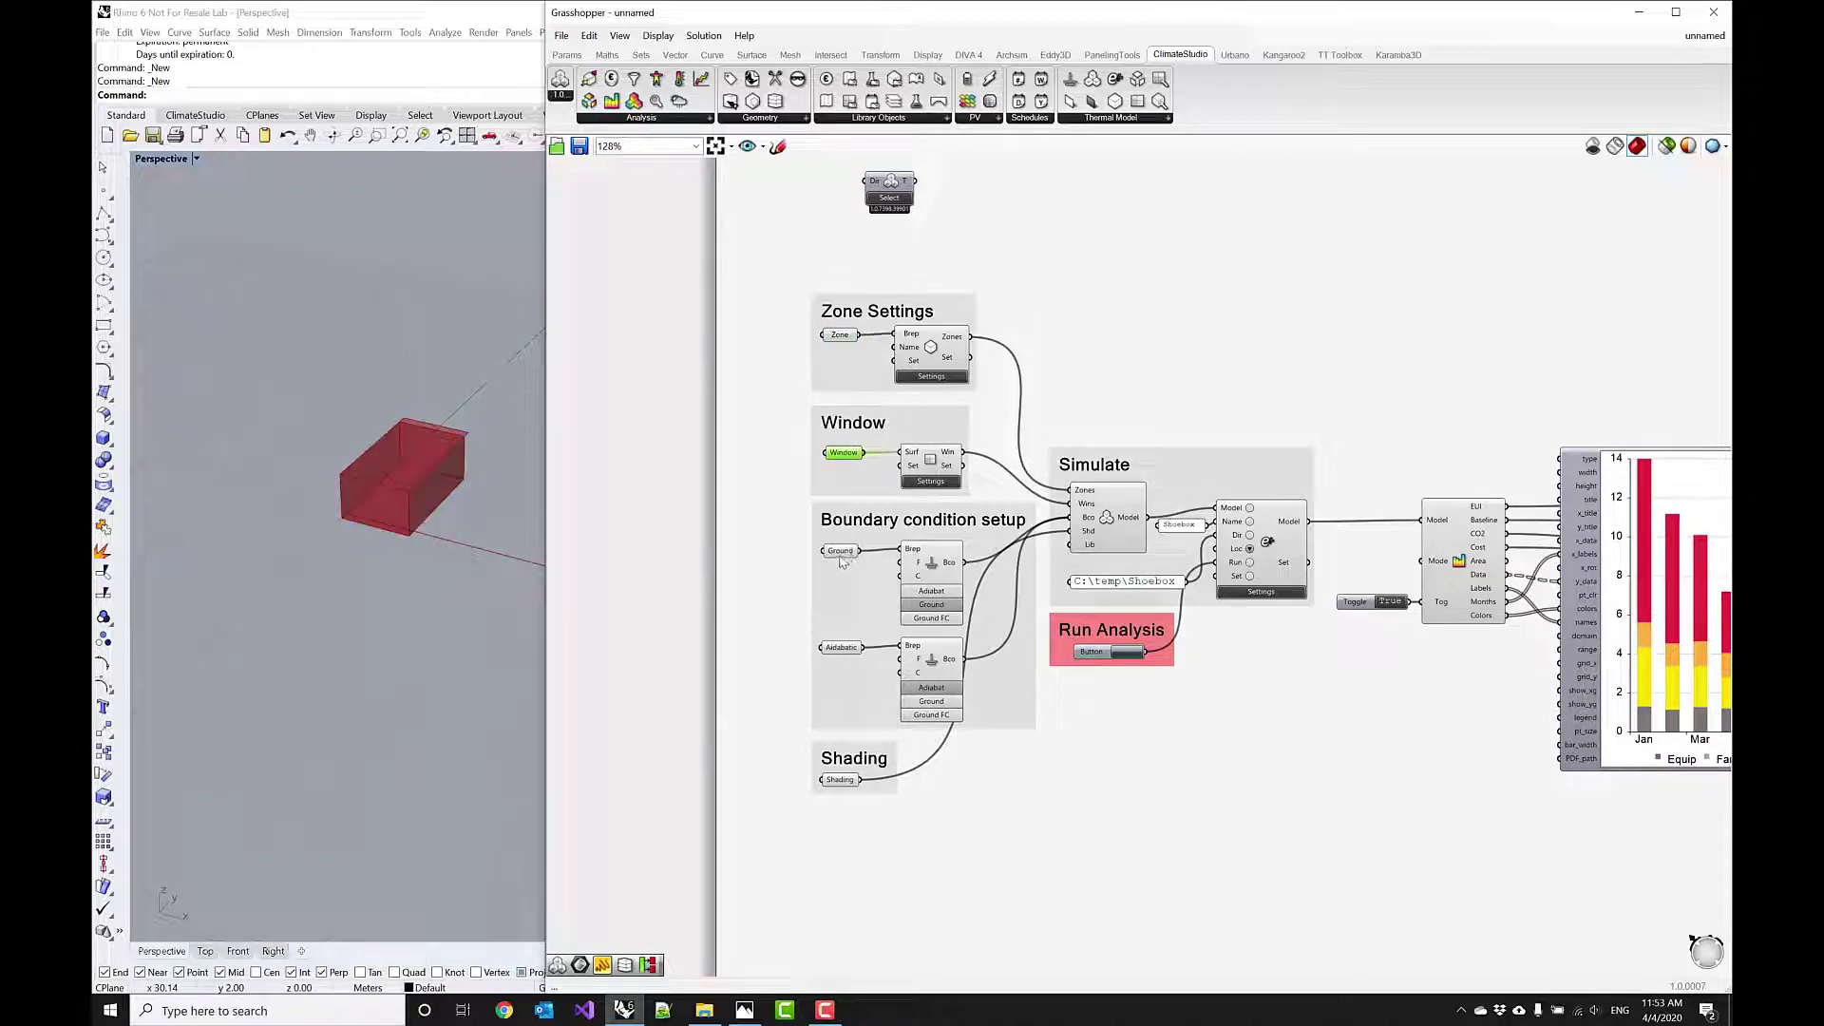
{"action": "left_click", "coordinate": [840, 552]}
Step: Orbit the Rhino Perspective view to see the shoebox from above
{"action": "left_click", "coordinate": [483, 669]}
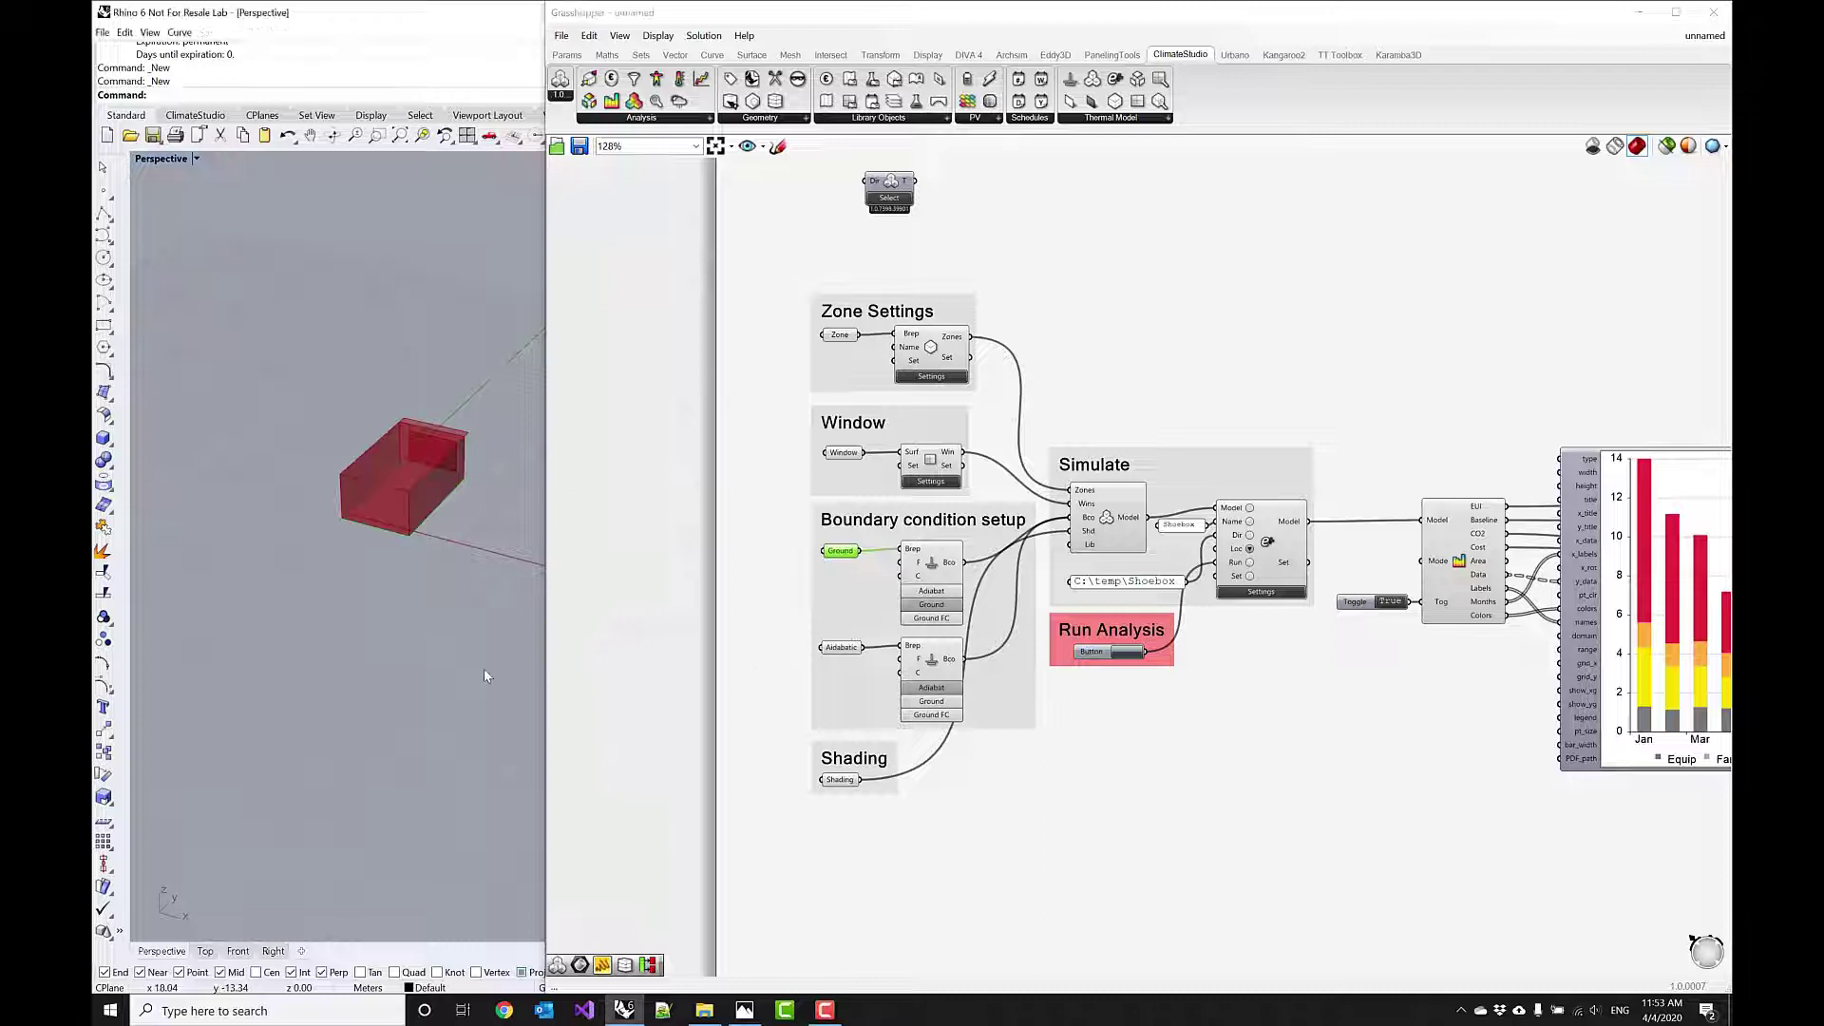
{"action": "right_click_drag", "start_coordinate": [510, 686], "coordinate": [476, 744]}
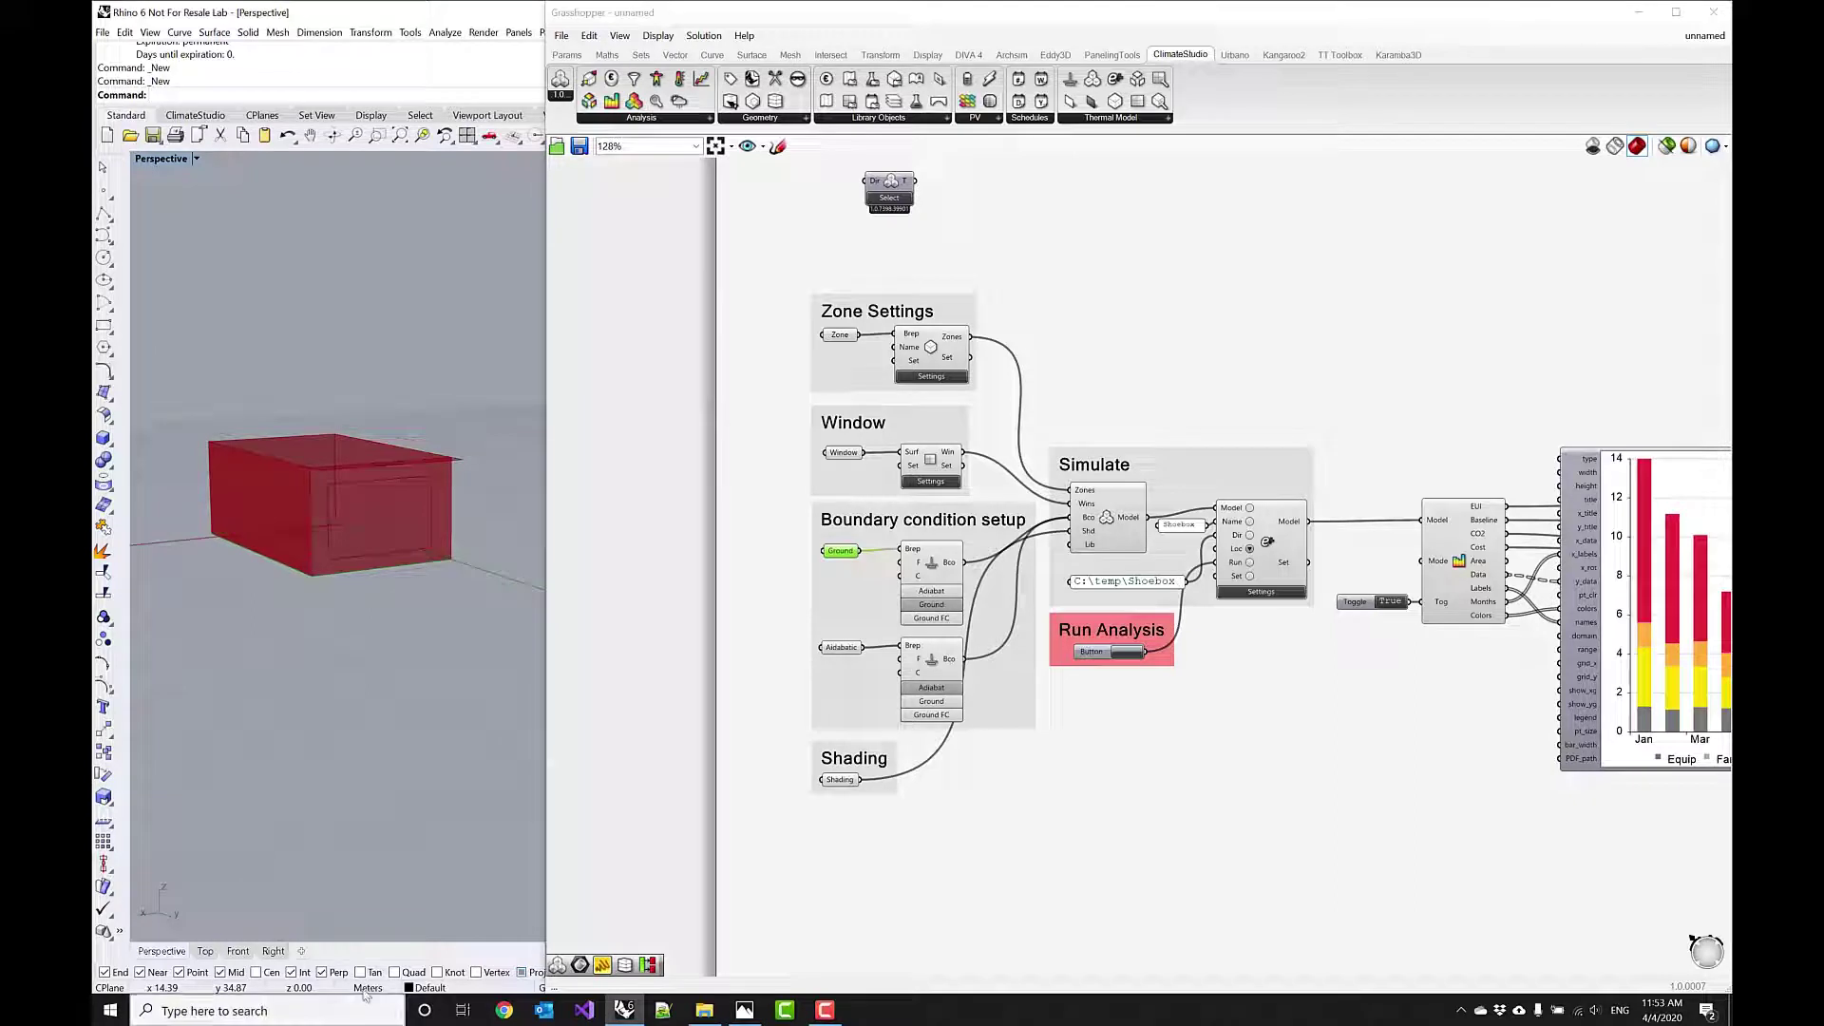
{"action": "right_click_drag", "start_coordinate": [428, 514], "coordinate": [352, 515]}
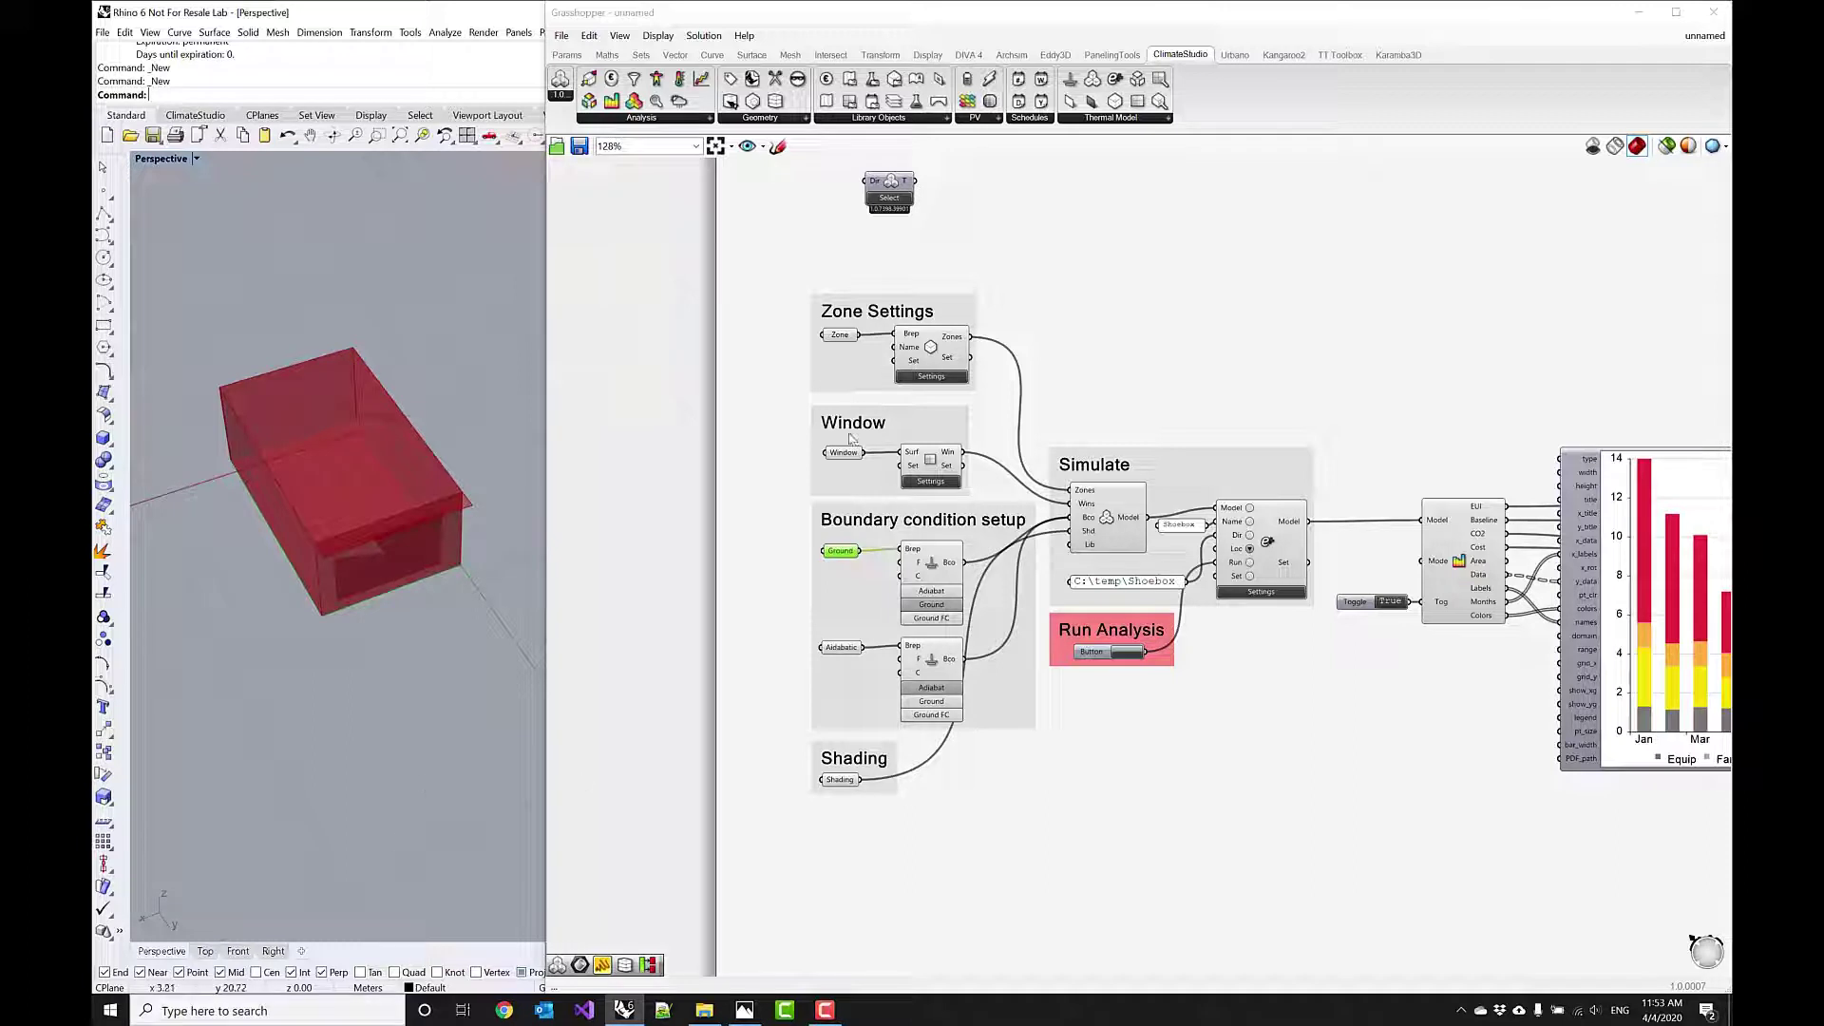
{"action": "left_click", "coordinate": [770, 396]}
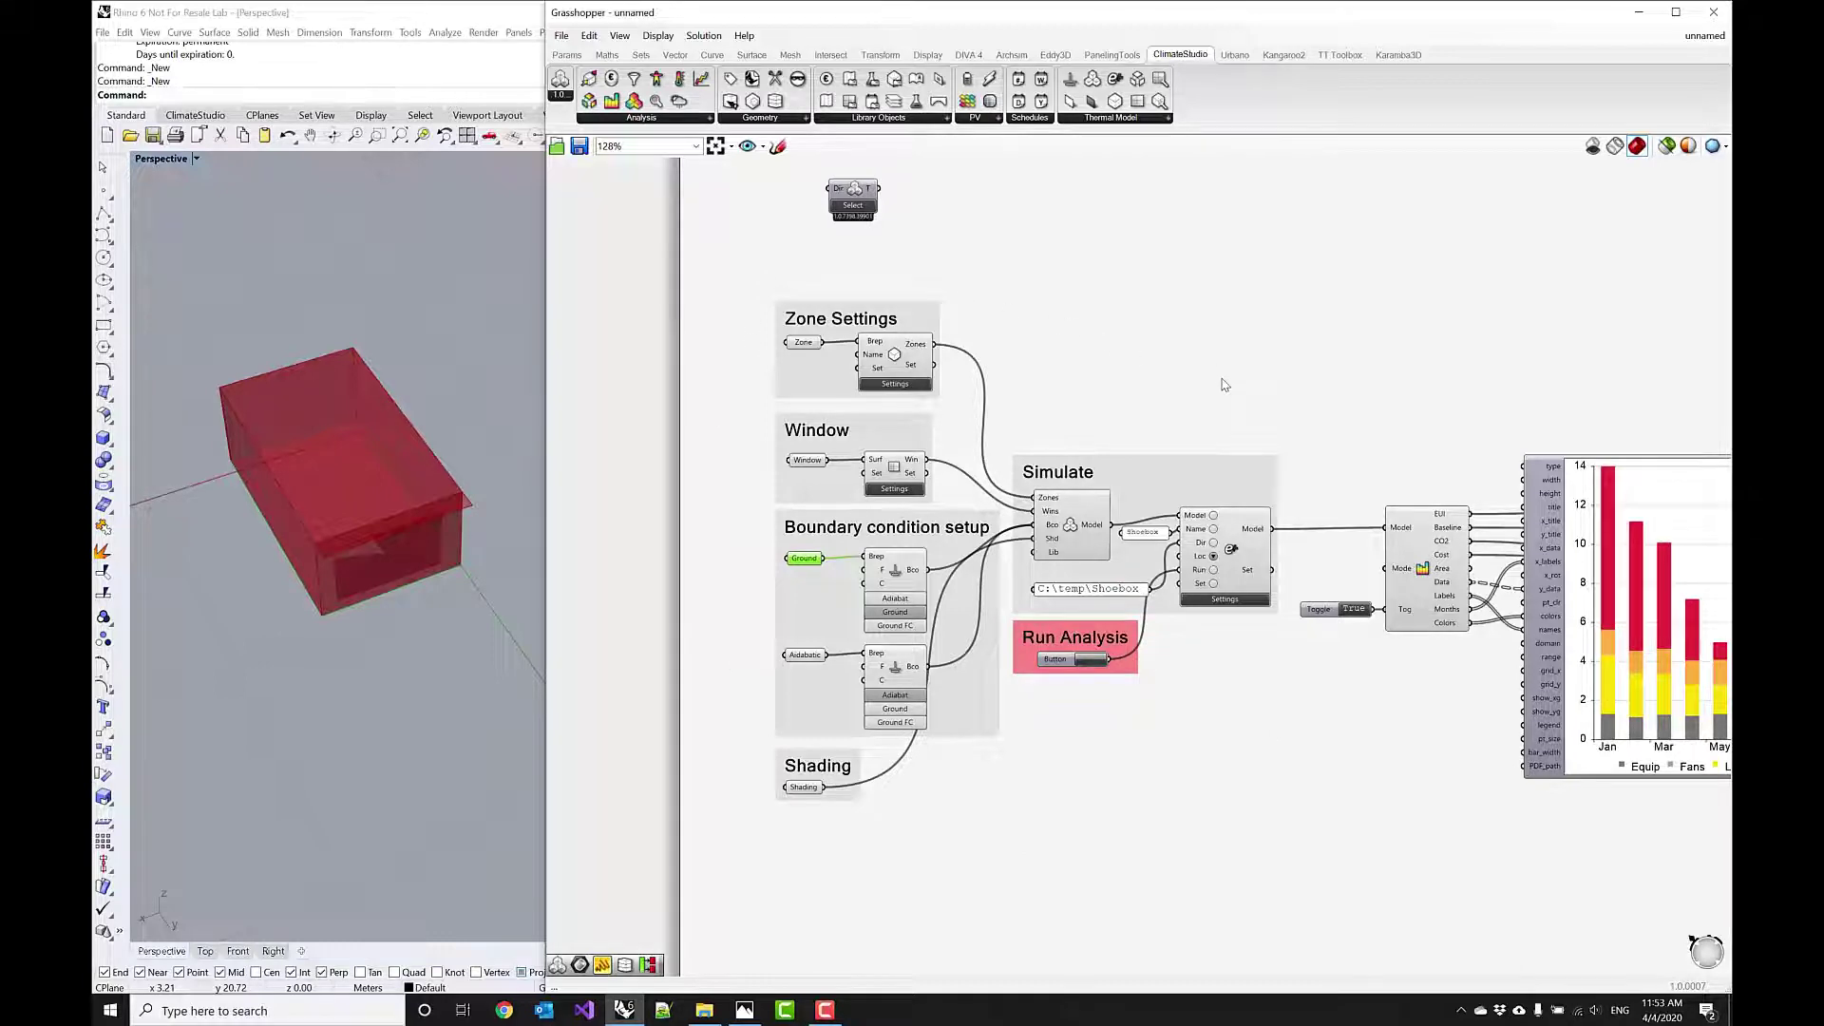
Step: Pan the definition toward the monthly chart and orbit the Rhino view around the box
{"action": "right_click_drag", "start_coordinate": [1213, 375], "coordinate": [1188, 405]}
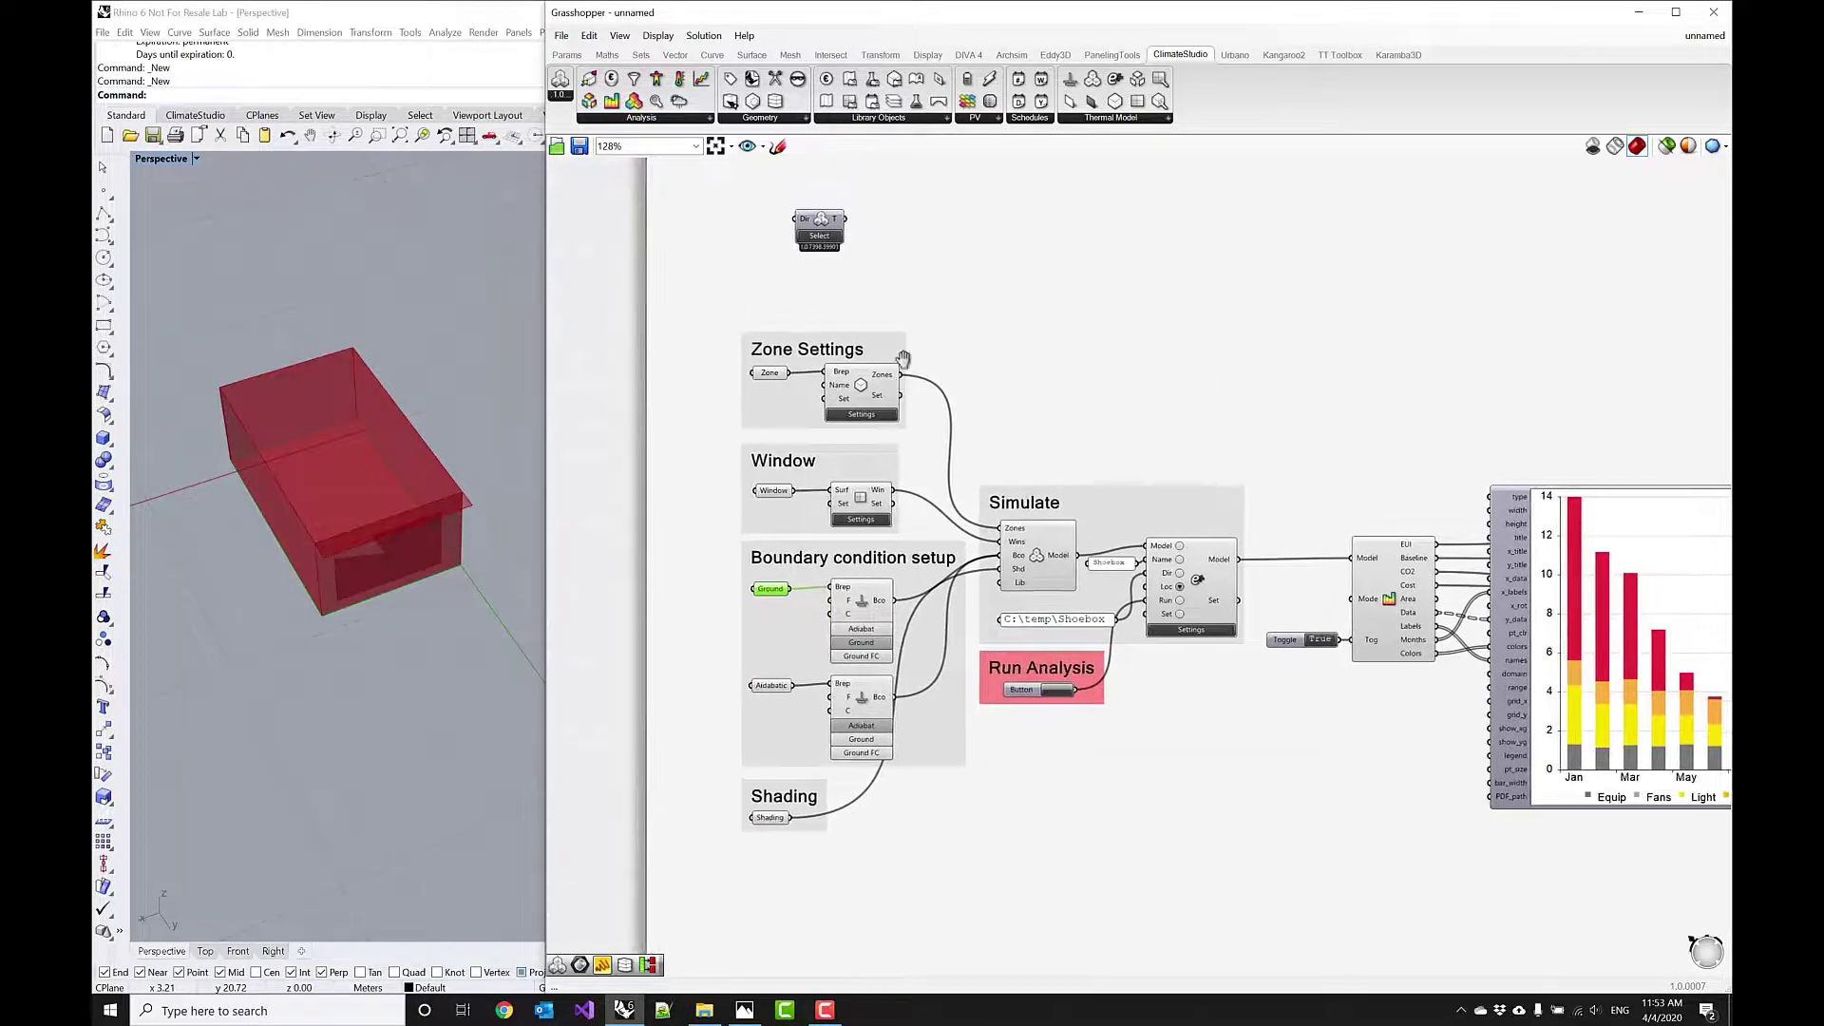
{"action": "right_click_drag", "start_coordinate": [669, 344], "coordinate": [641, 340]}
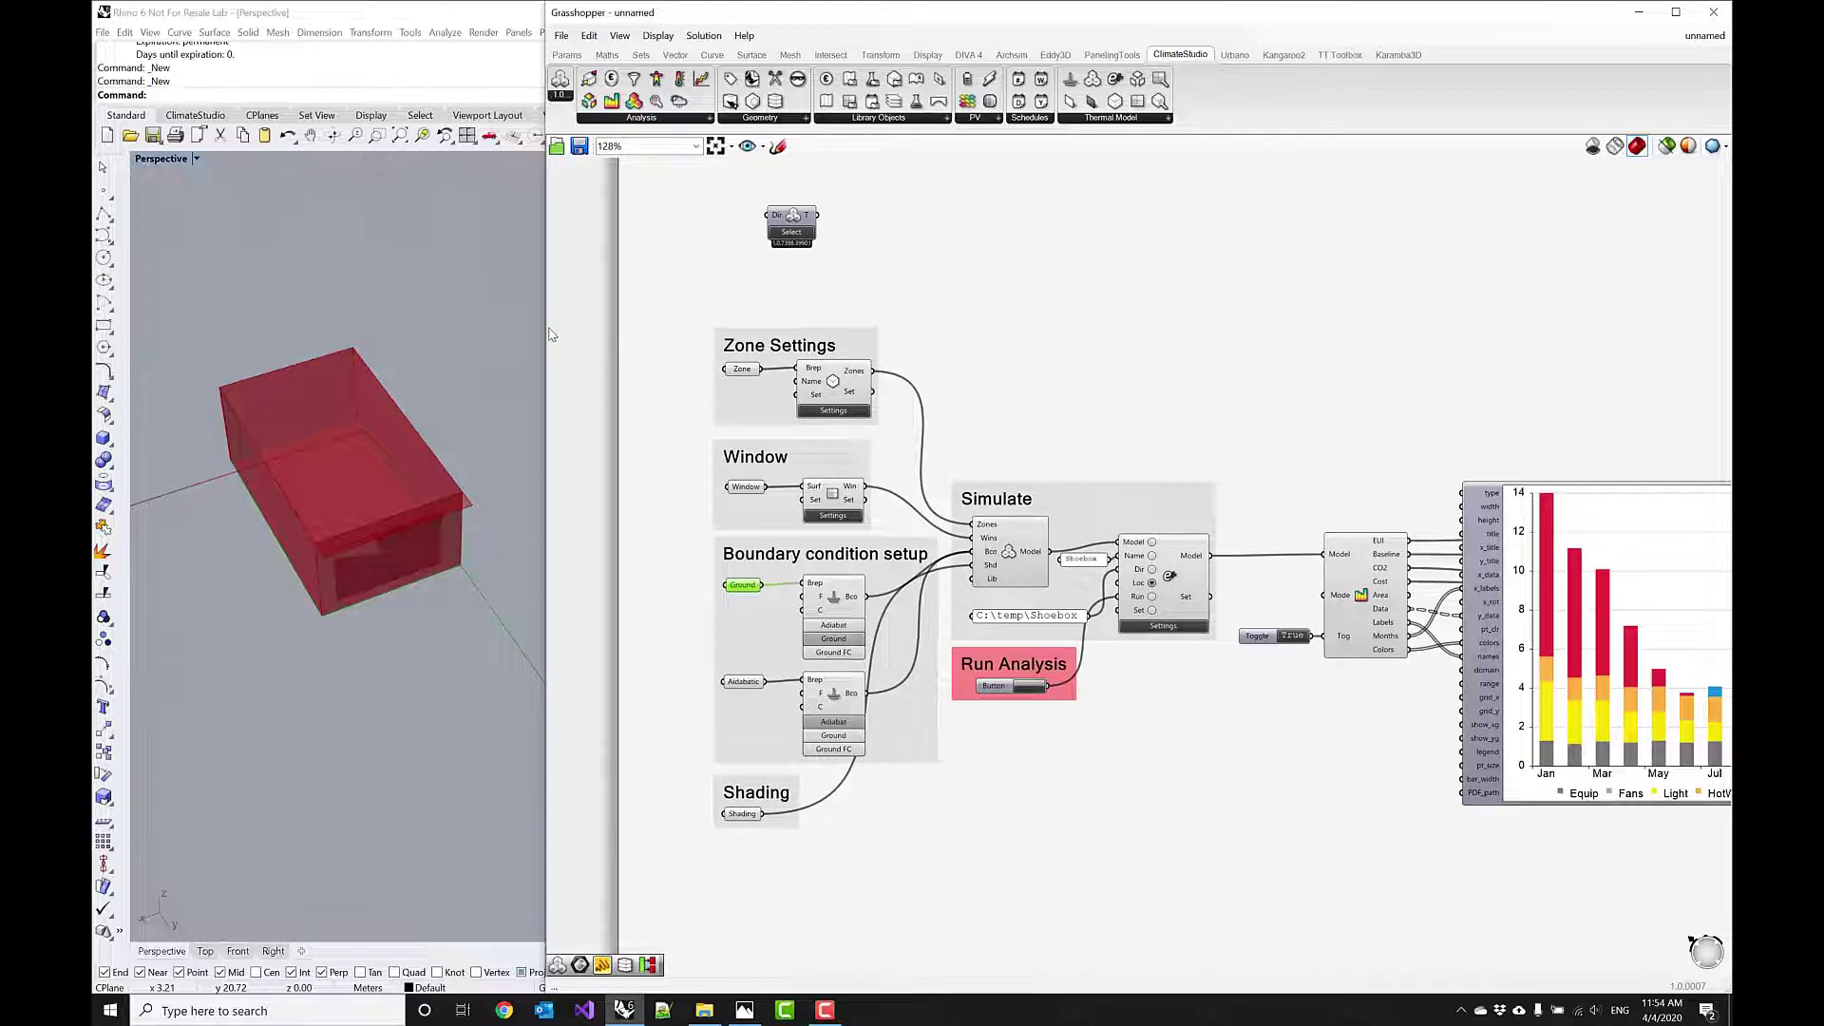
{"action": "left_click_drag", "start_coordinate": [543, 327], "coordinate": [447, 333]}
{"action": "right_click_drag", "start_coordinate": [412, 350], "coordinate": [252, 499]}
Step: Preview Zone, Window, Ground, Adiabatic and Shading geometry on the shoebox in turn
{"action": "left_click", "coordinate": [652, 370]}
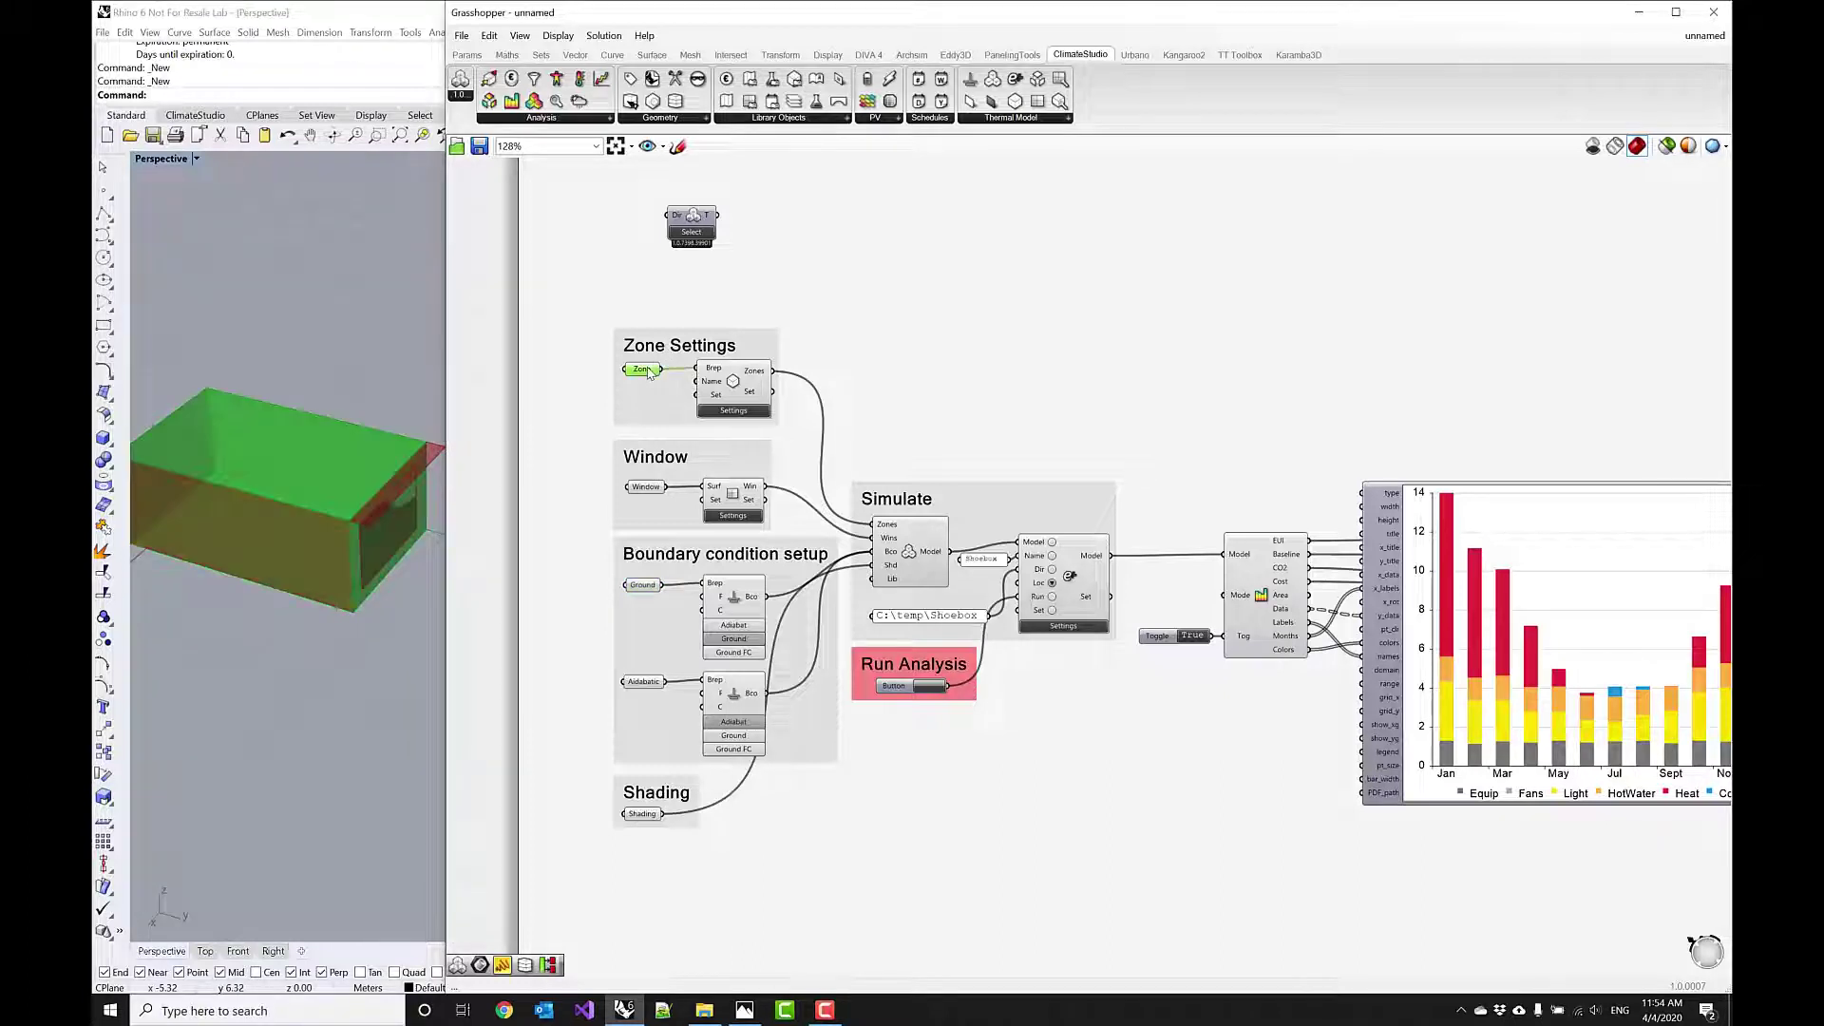
{"action": "left_click", "coordinate": [647, 488]}
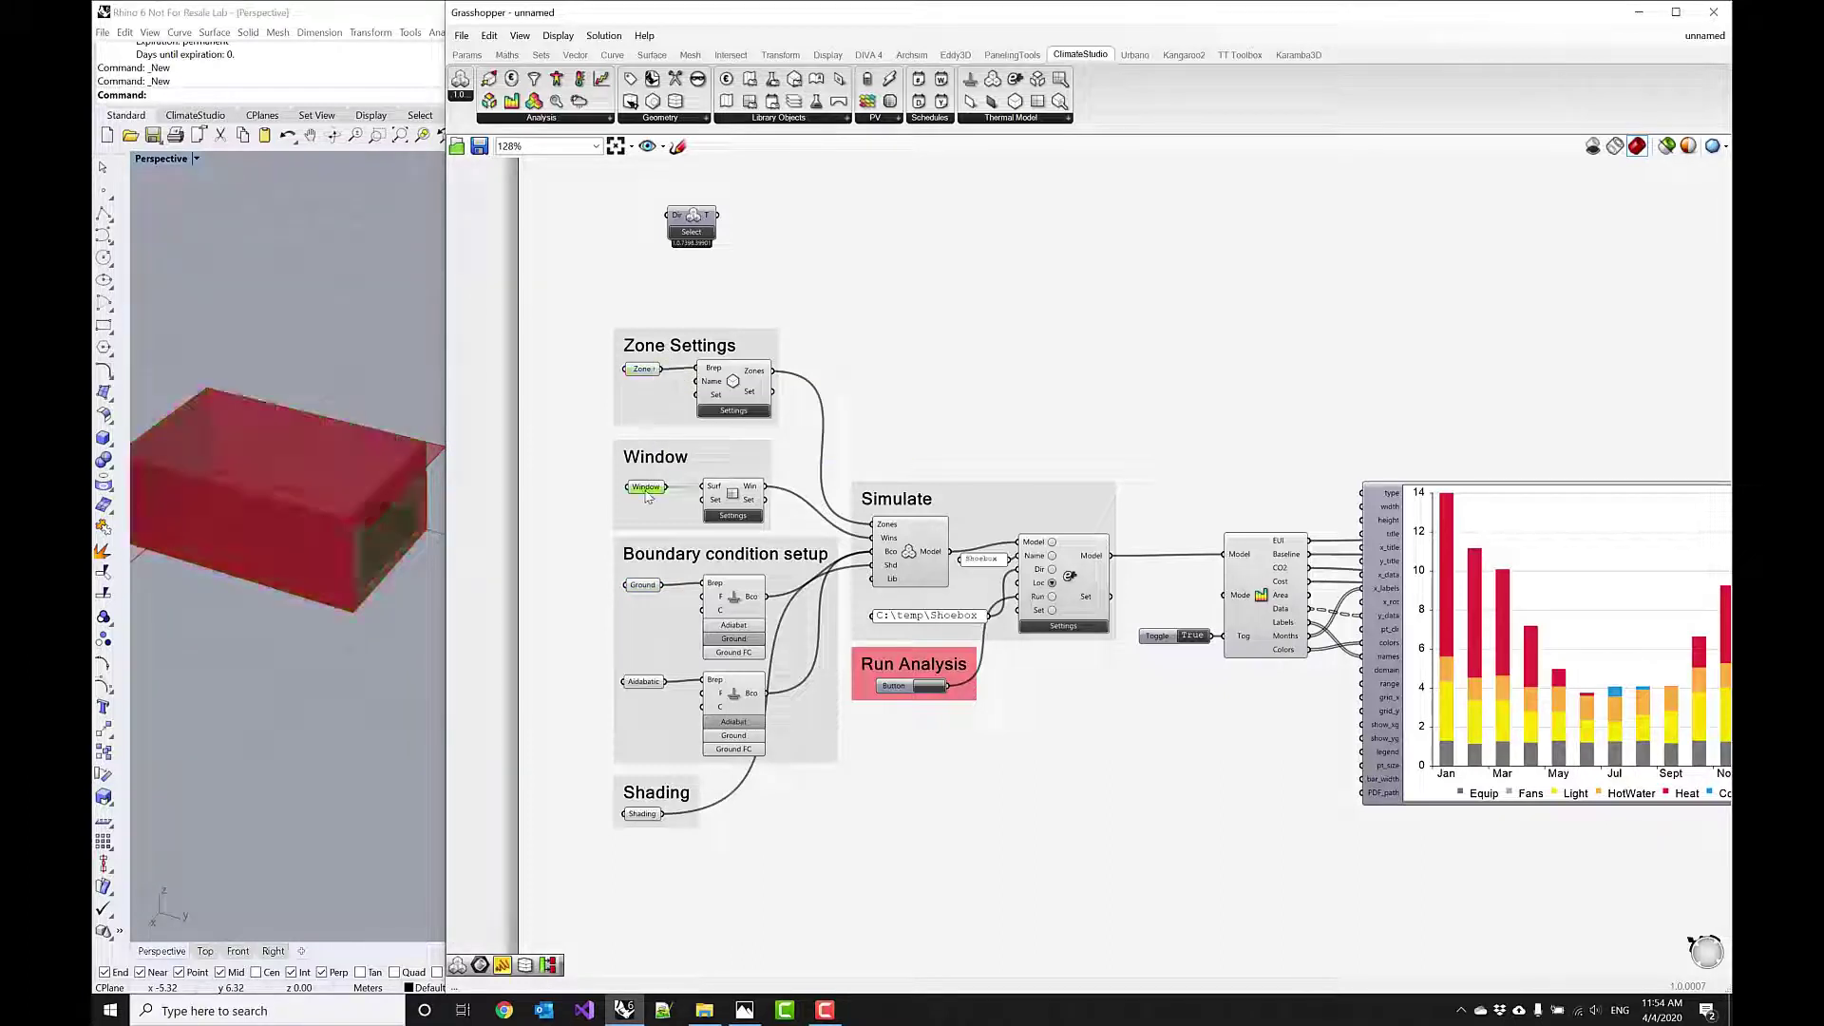
{"action": "left_click", "coordinate": [643, 586], "text": "shift"}
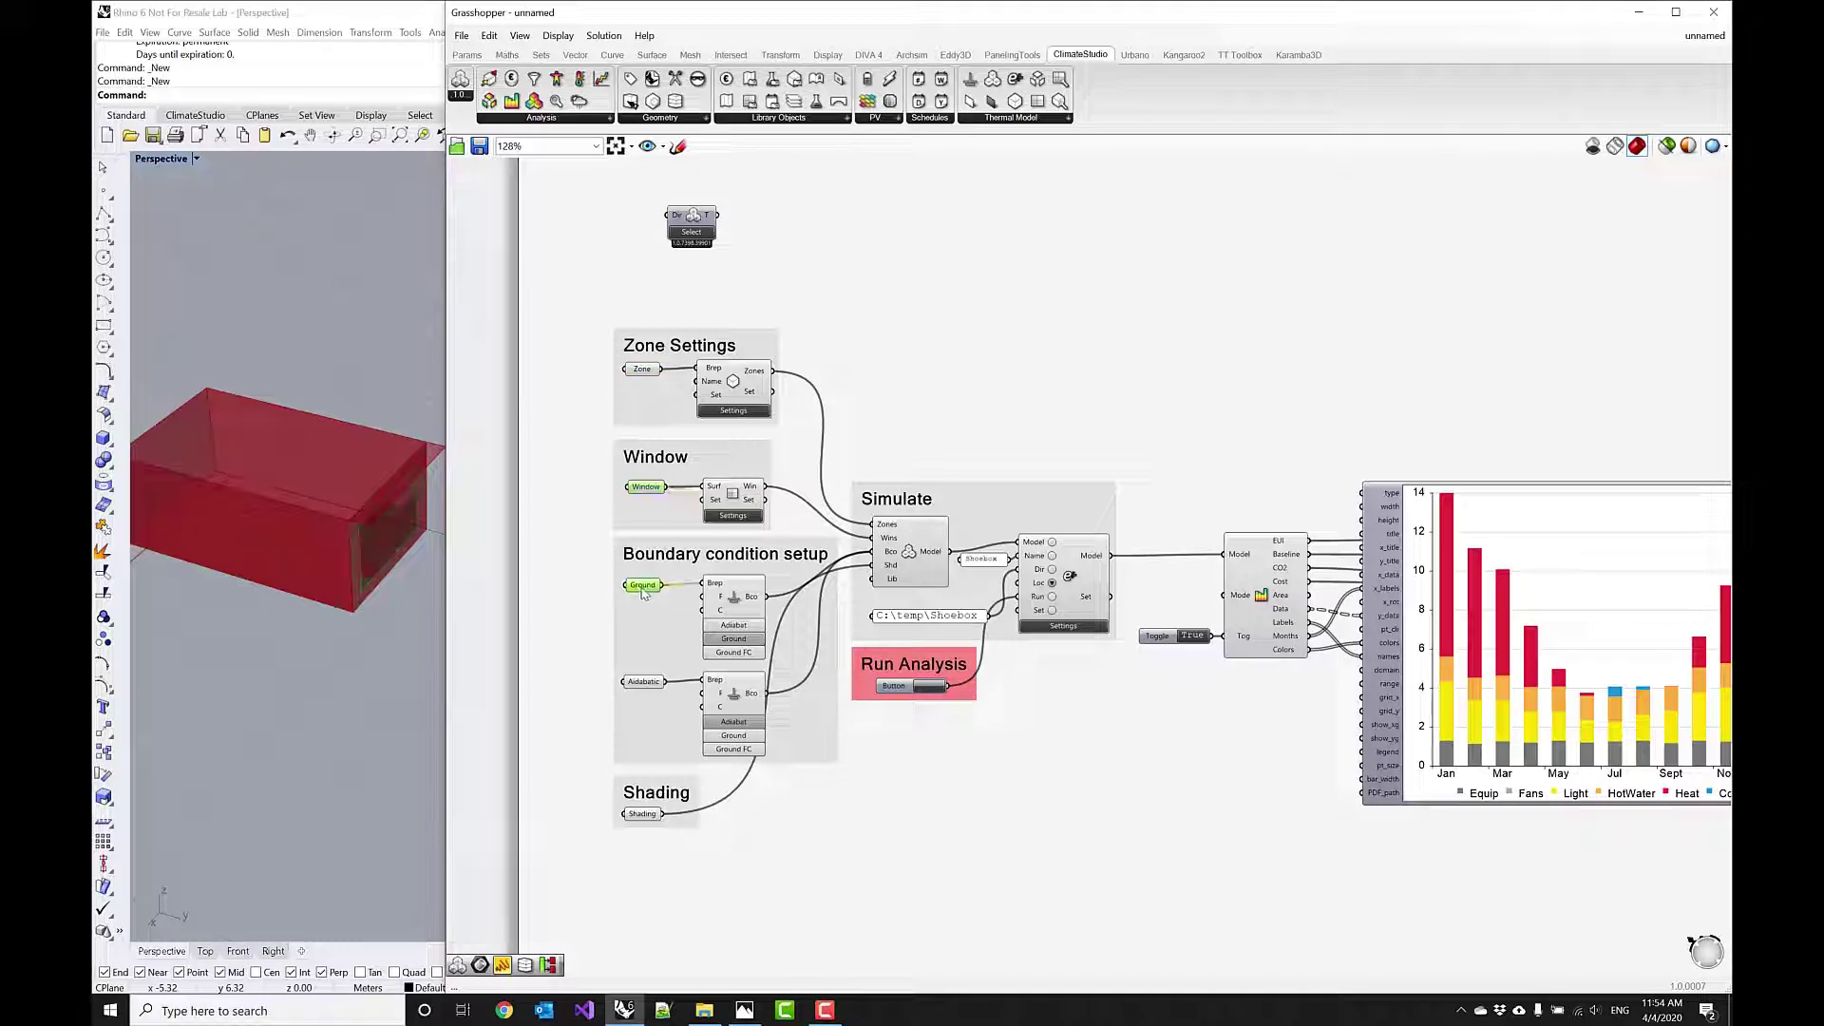
{"action": "left_click", "coordinate": [644, 682]}
{"action": "left_click", "coordinate": [642, 585]}
{"action": "left_click", "coordinate": [646, 683]}
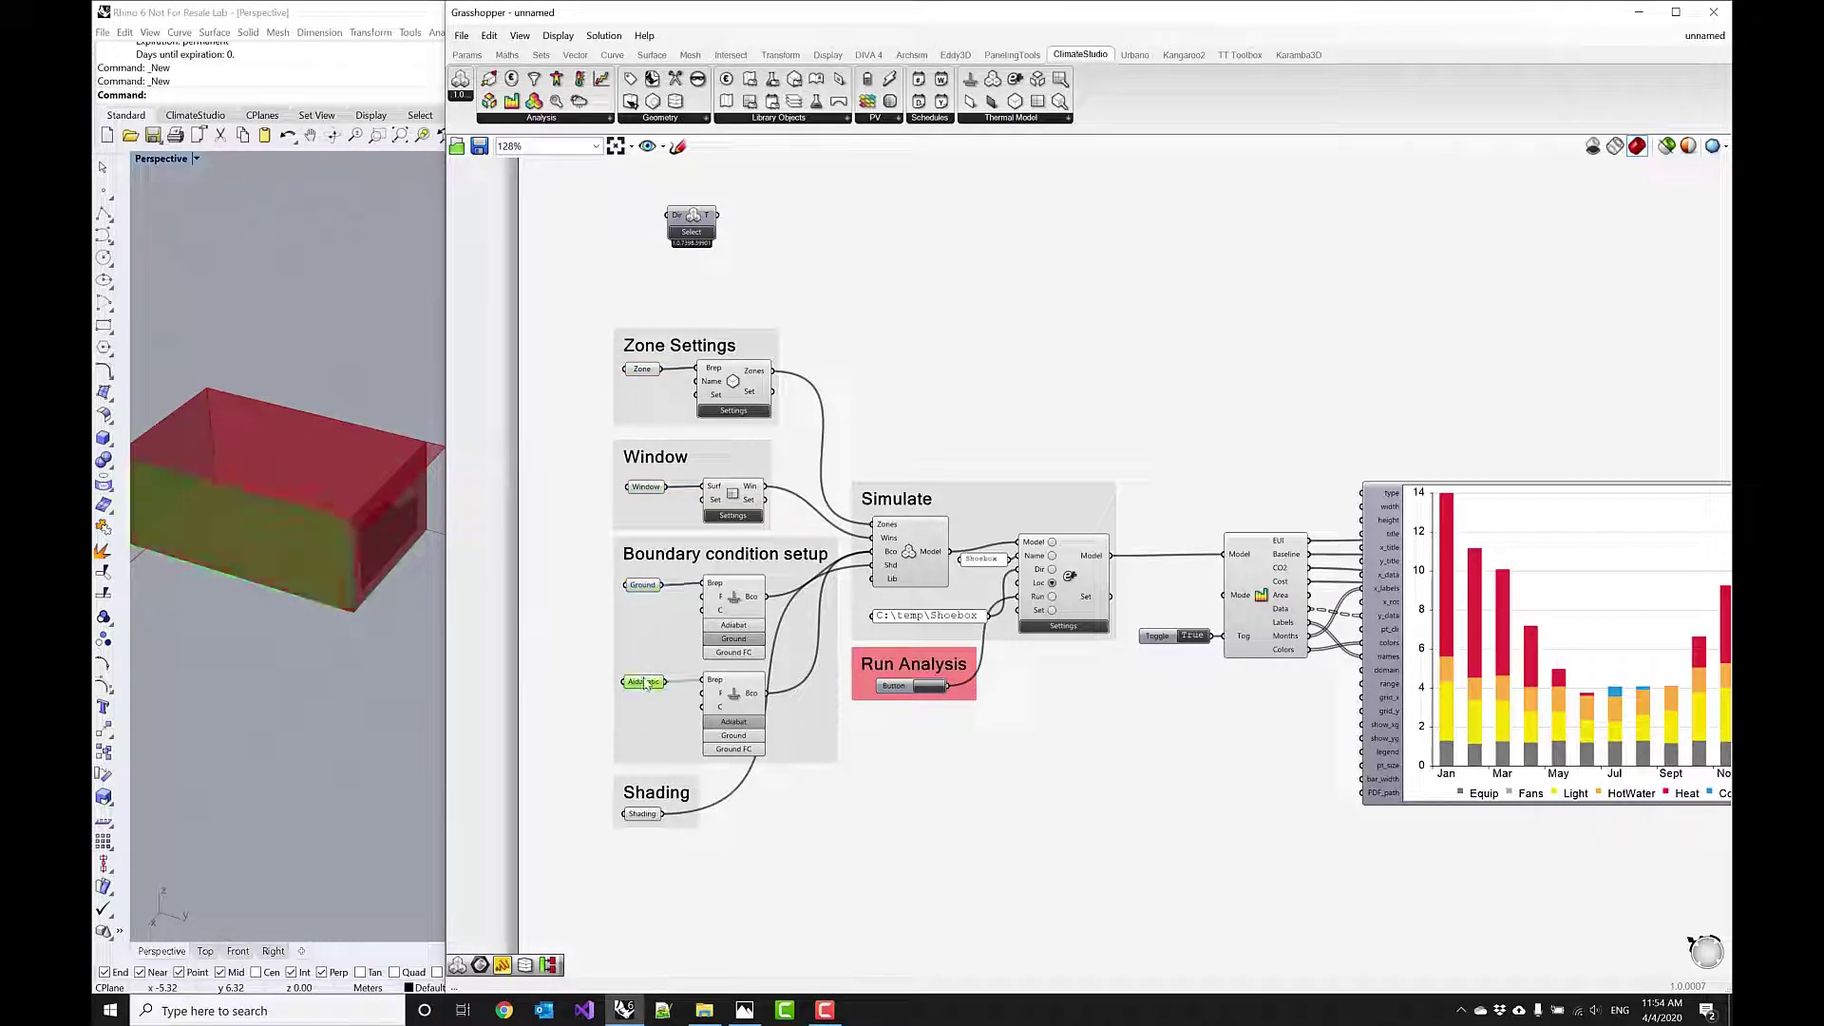
{"action": "left_click", "coordinate": [652, 815]}
{"action": "right_click_drag", "start_coordinate": [670, 470], "coordinate": [722, 480]}
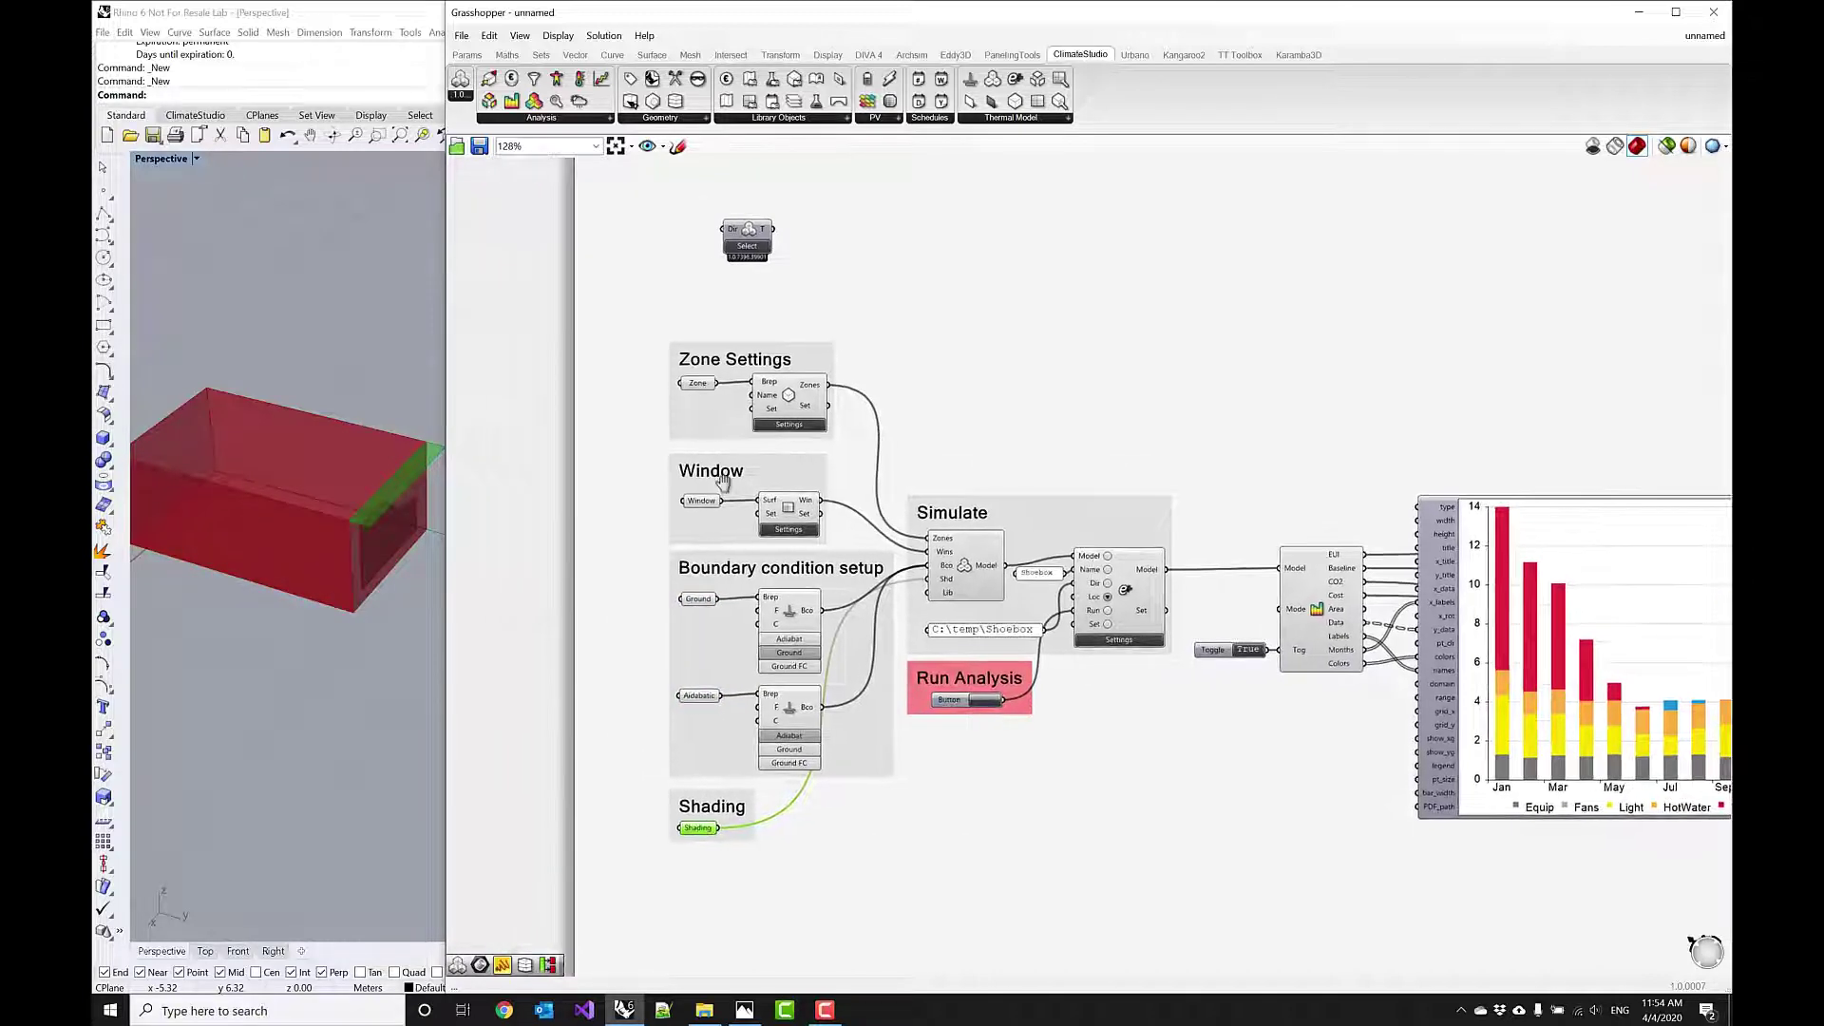
Step: Zoom to 176% and preview the Zone input's single closed Brep (Zone)
{"action": "scroll", "coordinate": [723, 480], "scroll_direction": "up", "scroll_amount": 3}
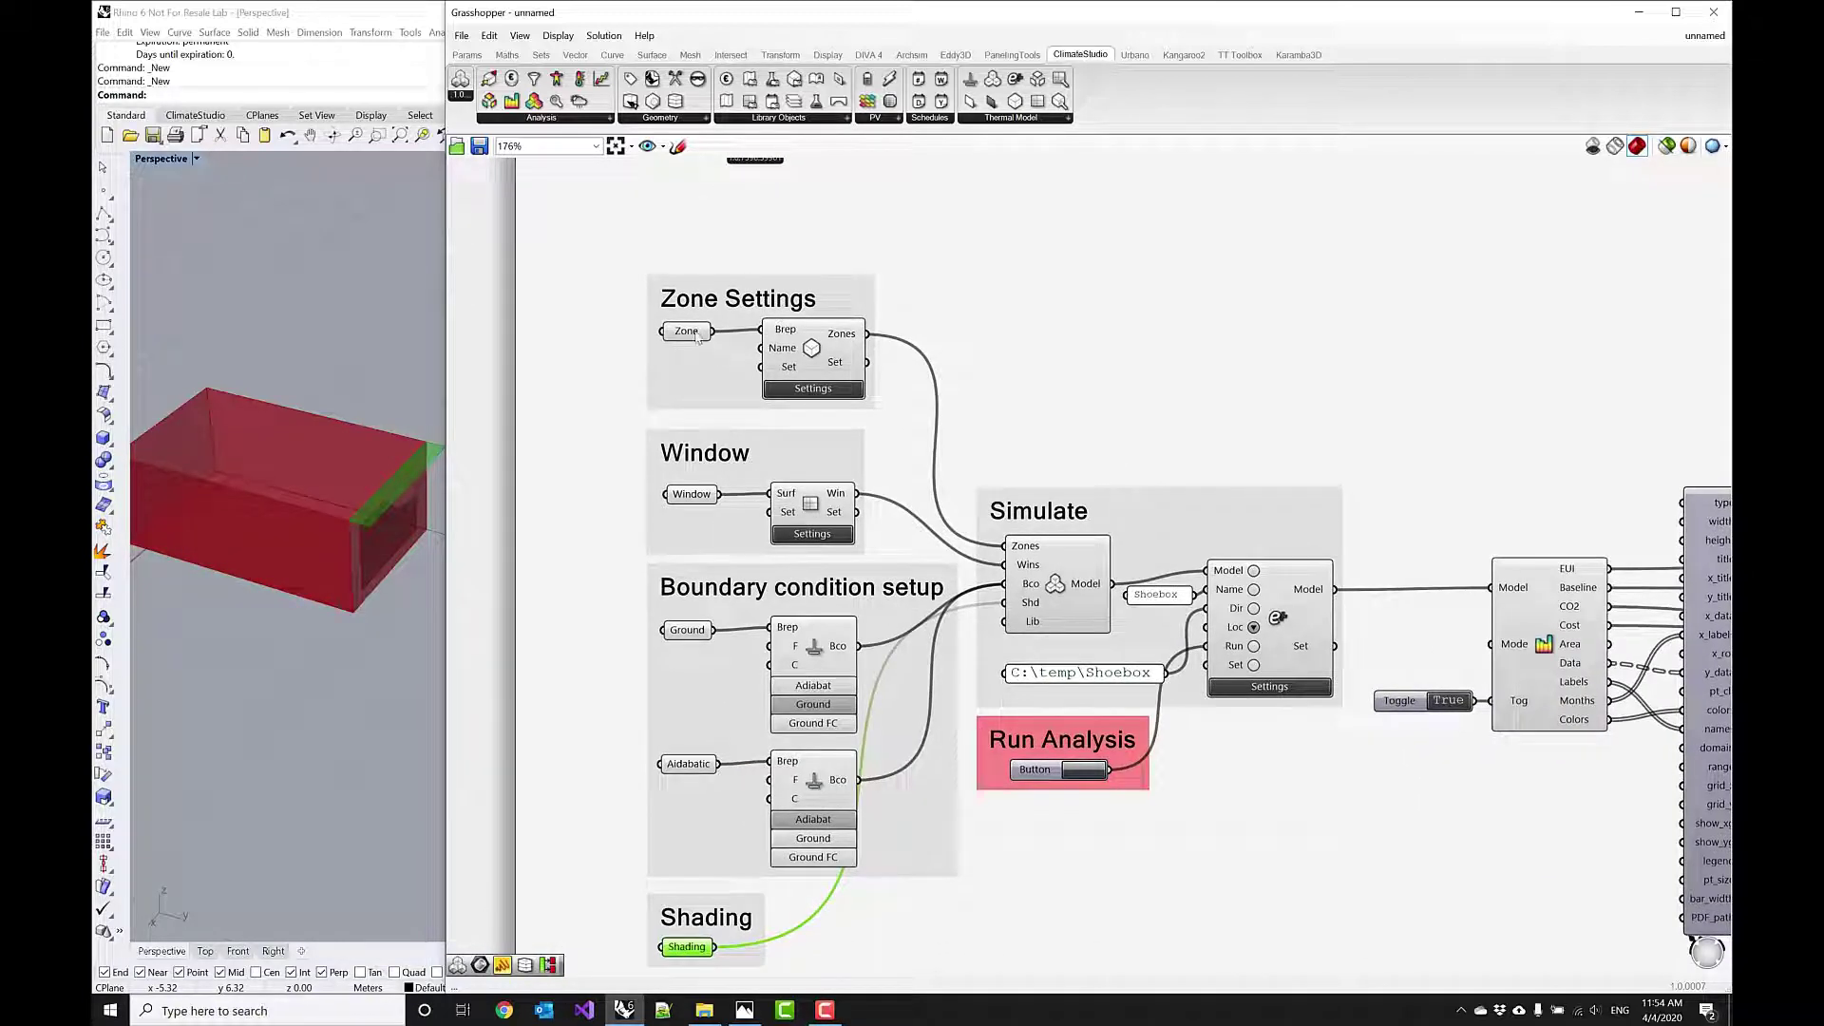
{"action": "left_click", "coordinate": [697, 334]}
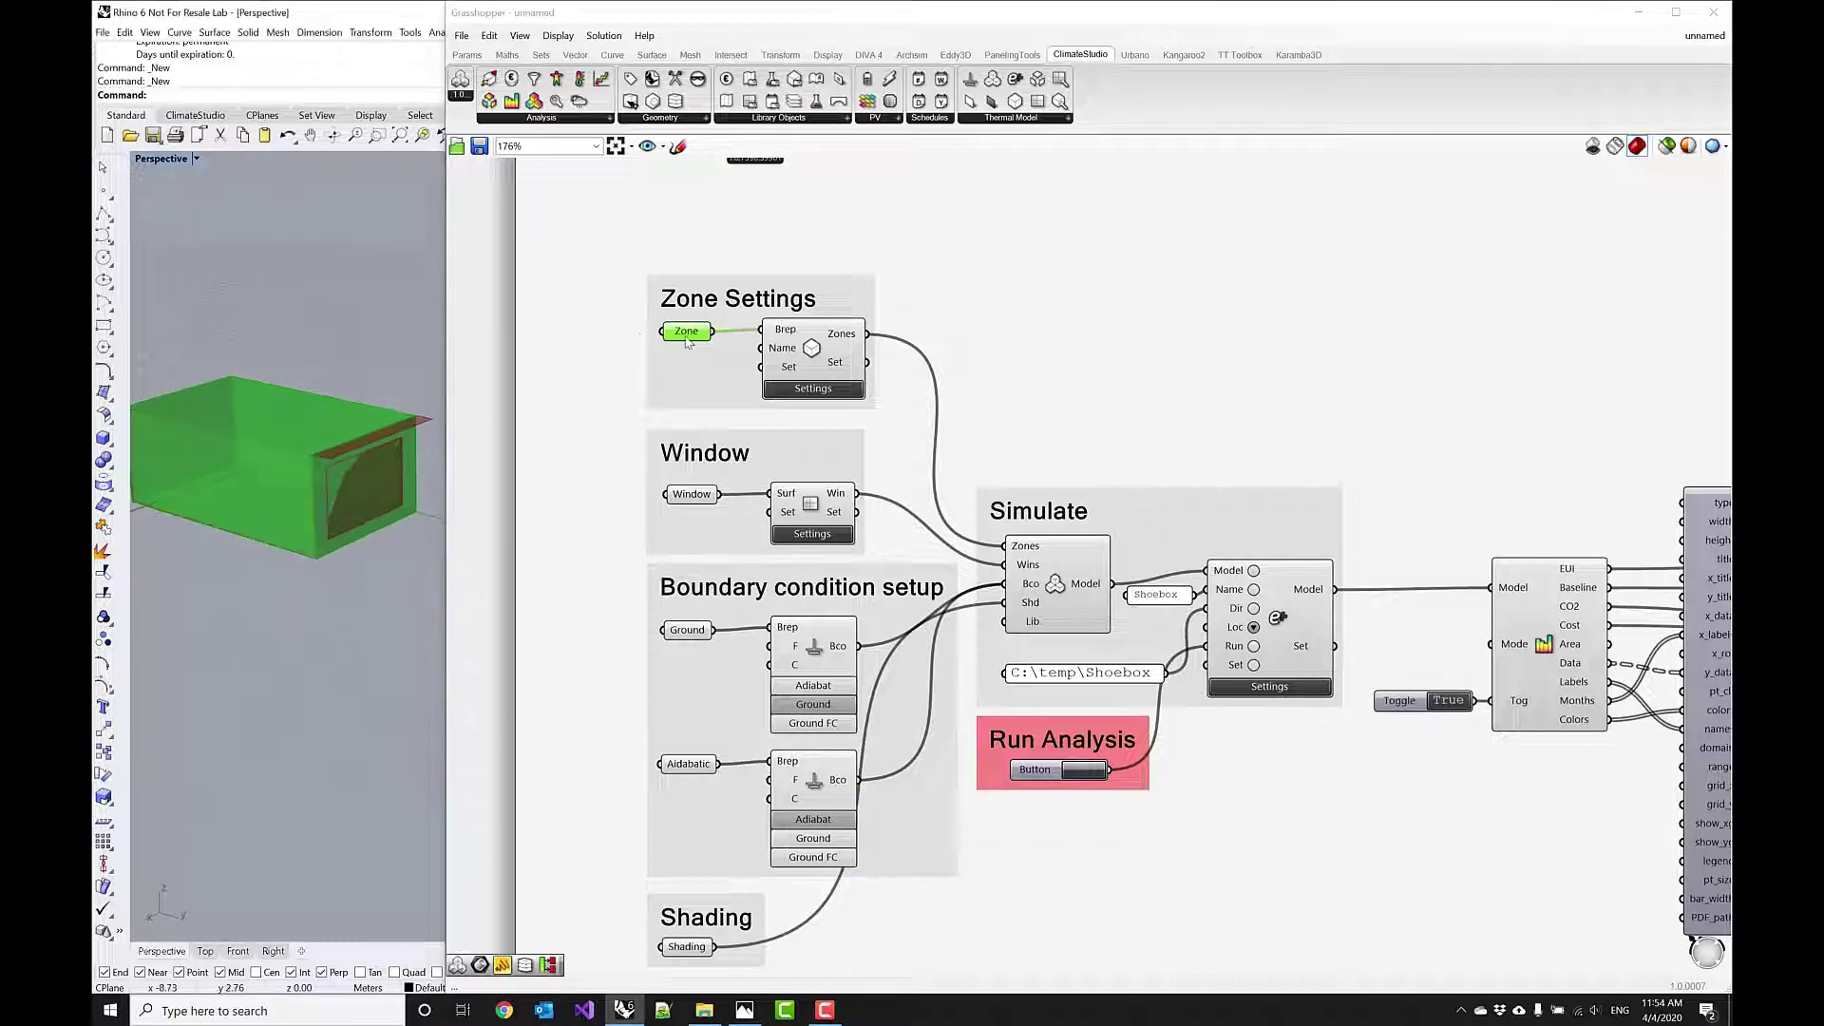
{"action": "mouse_move", "coordinate": [701, 333]}
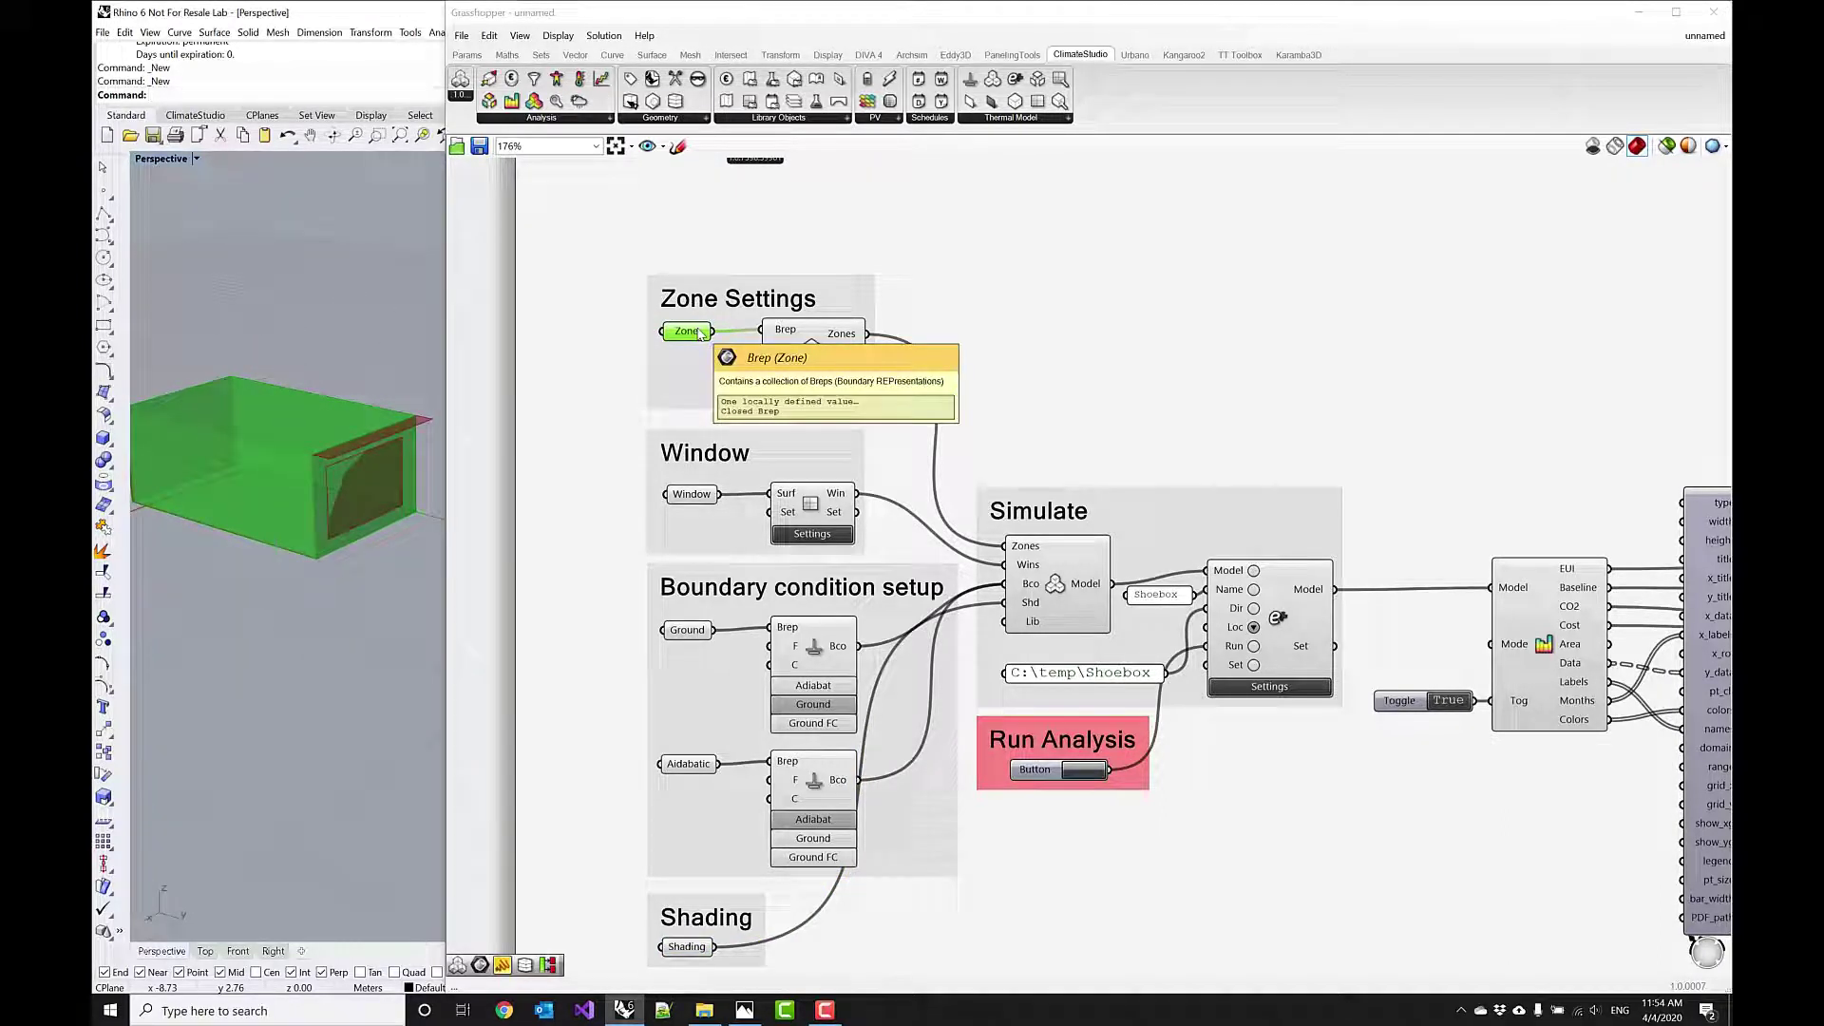
{"action": "left_click_drag", "start_coordinate": [700, 332], "coordinate": [694, 335]}
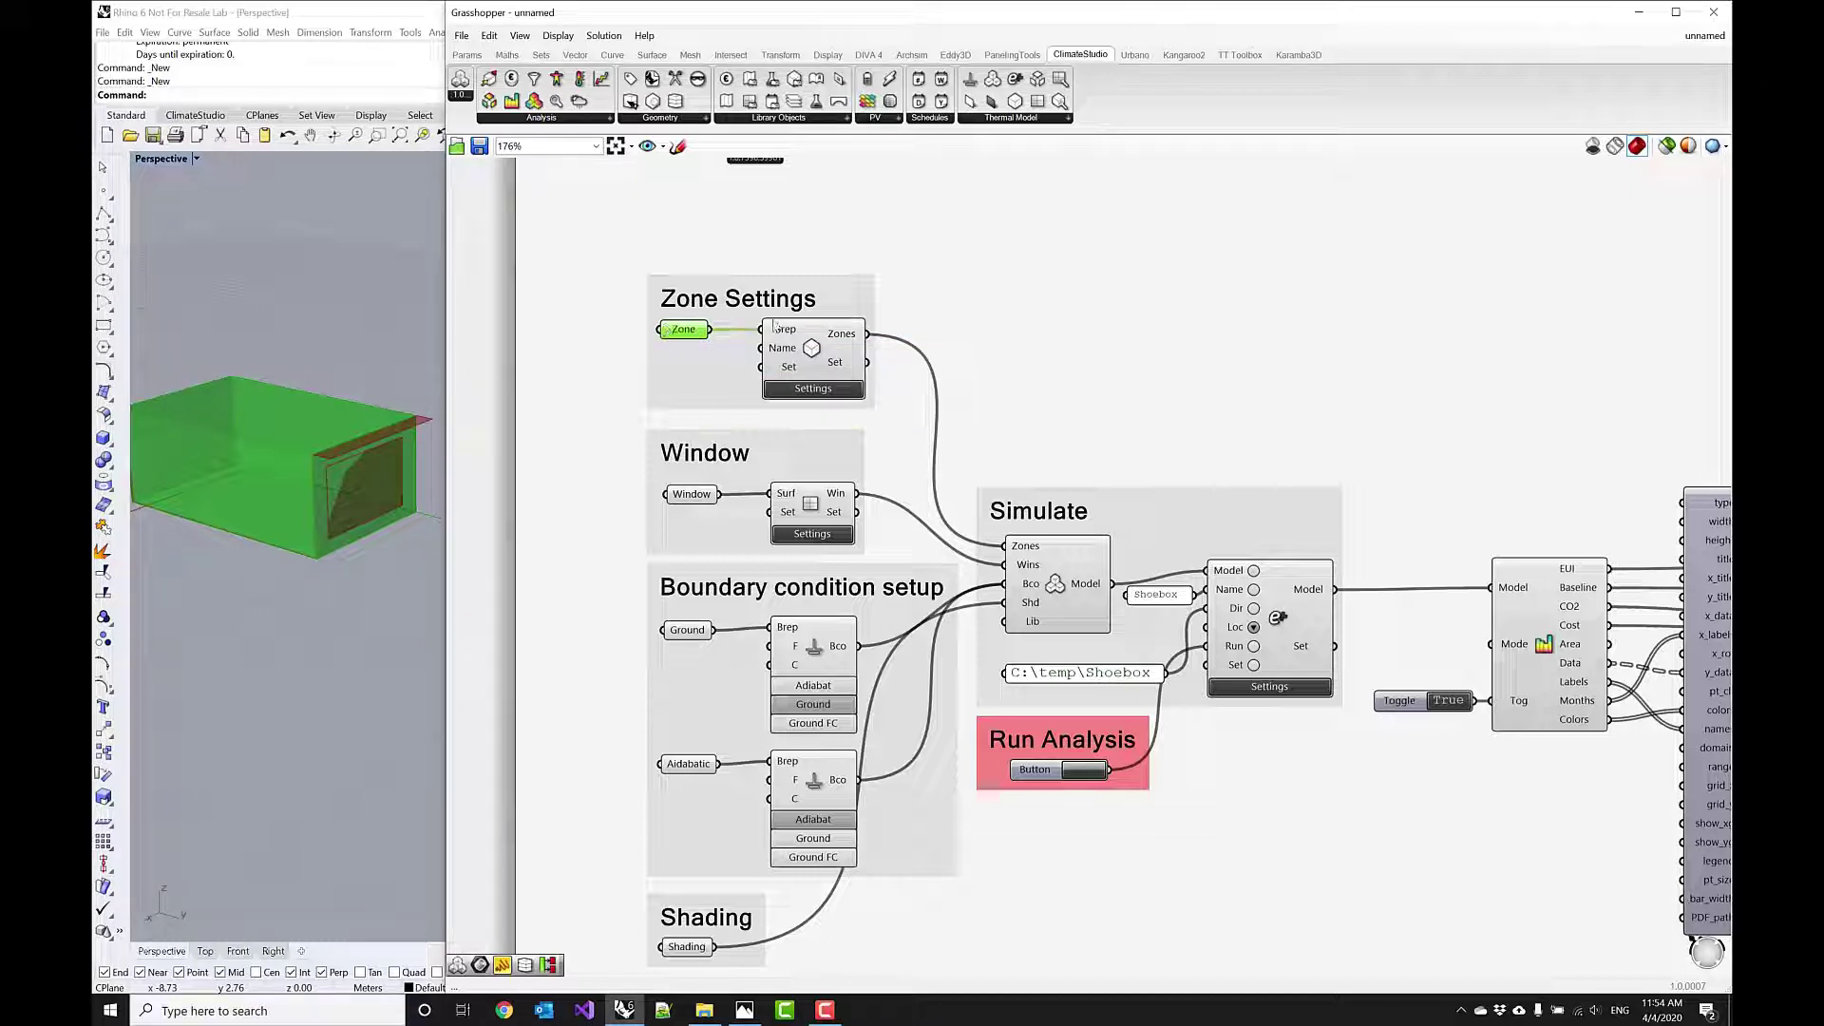
{"action": "left_click", "coordinate": [812, 388]}
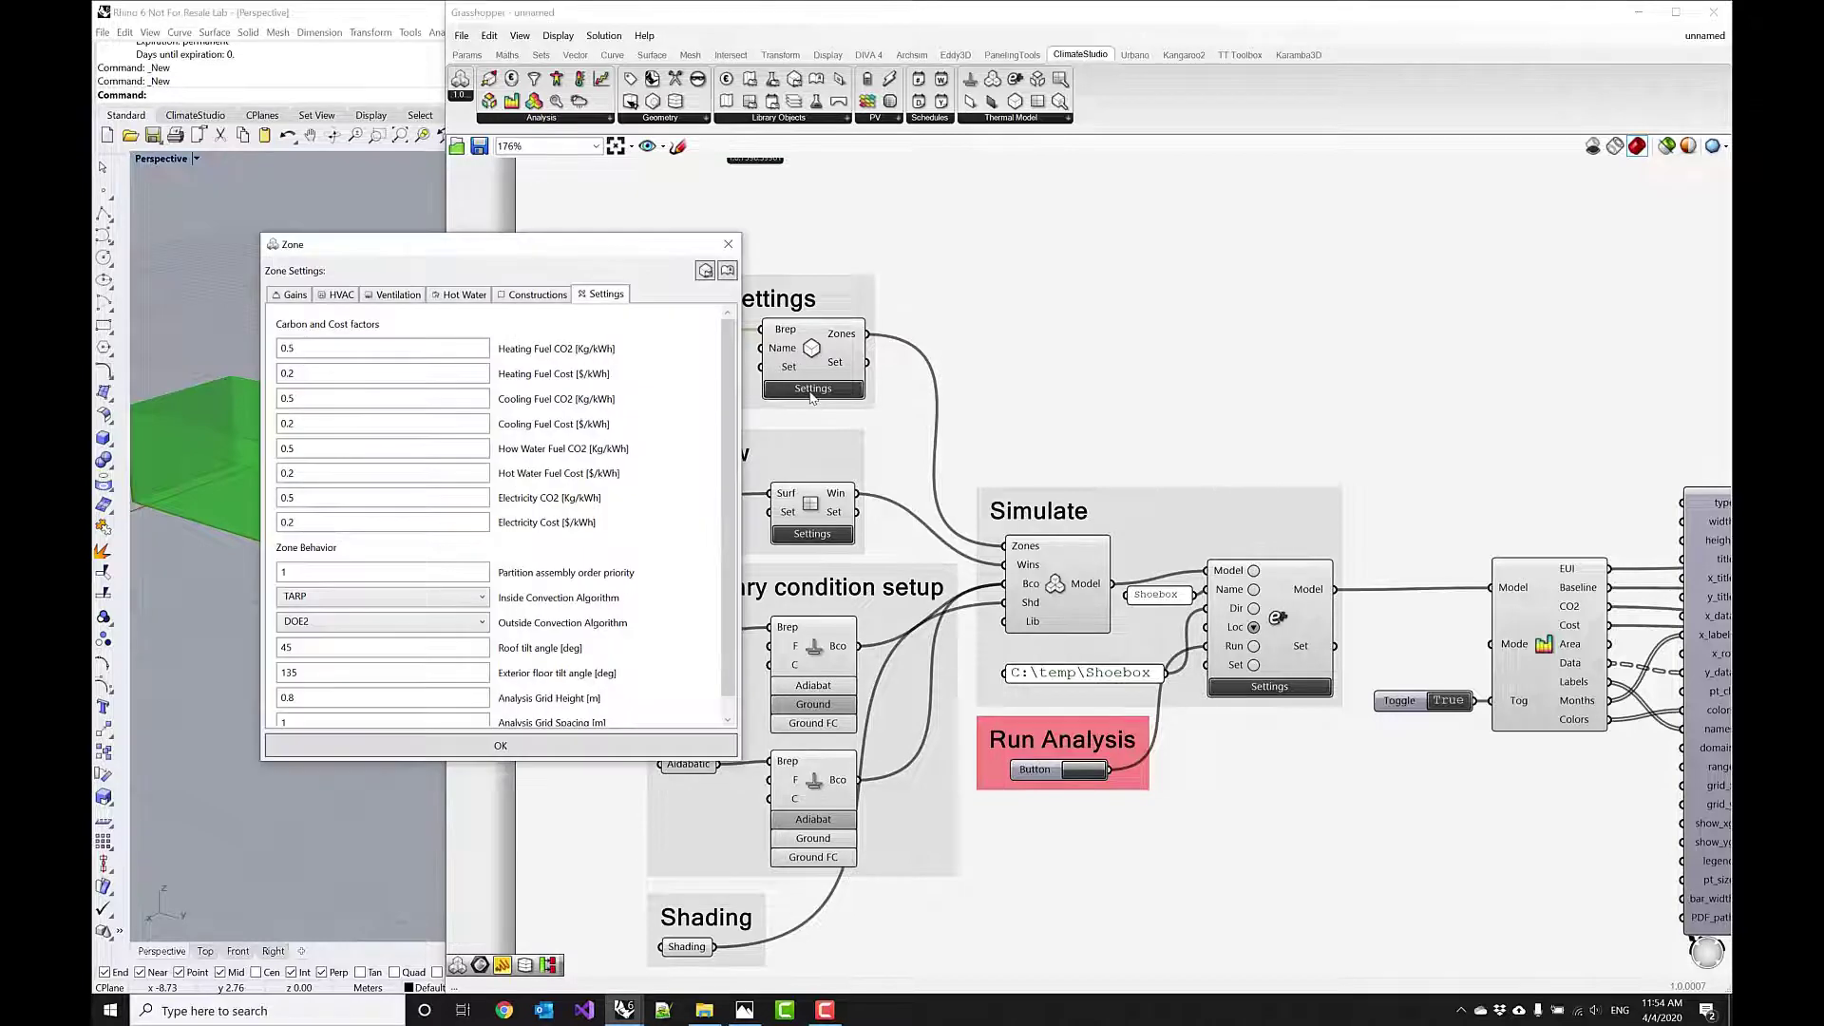
{"action": "left_click_drag", "start_coordinate": [647, 254], "coordinate": [887, 230]}
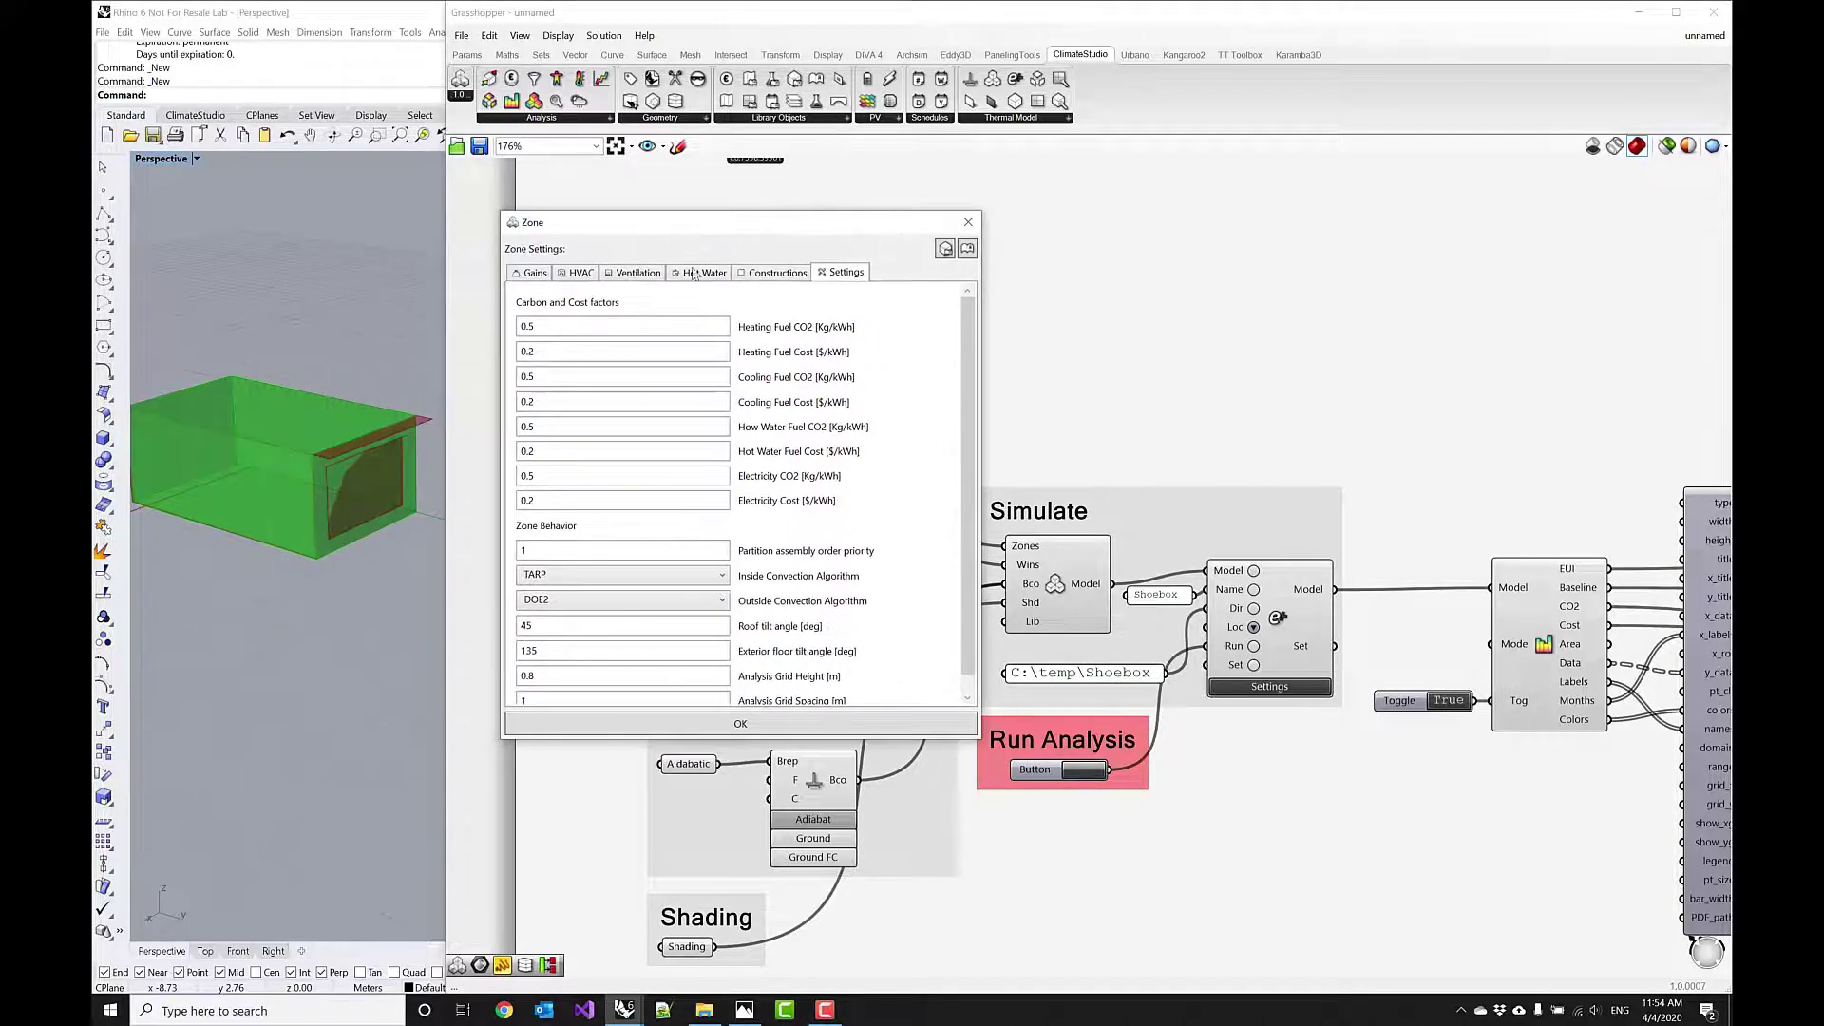
{"action": "left_click", "coordinate": [535, 273]}
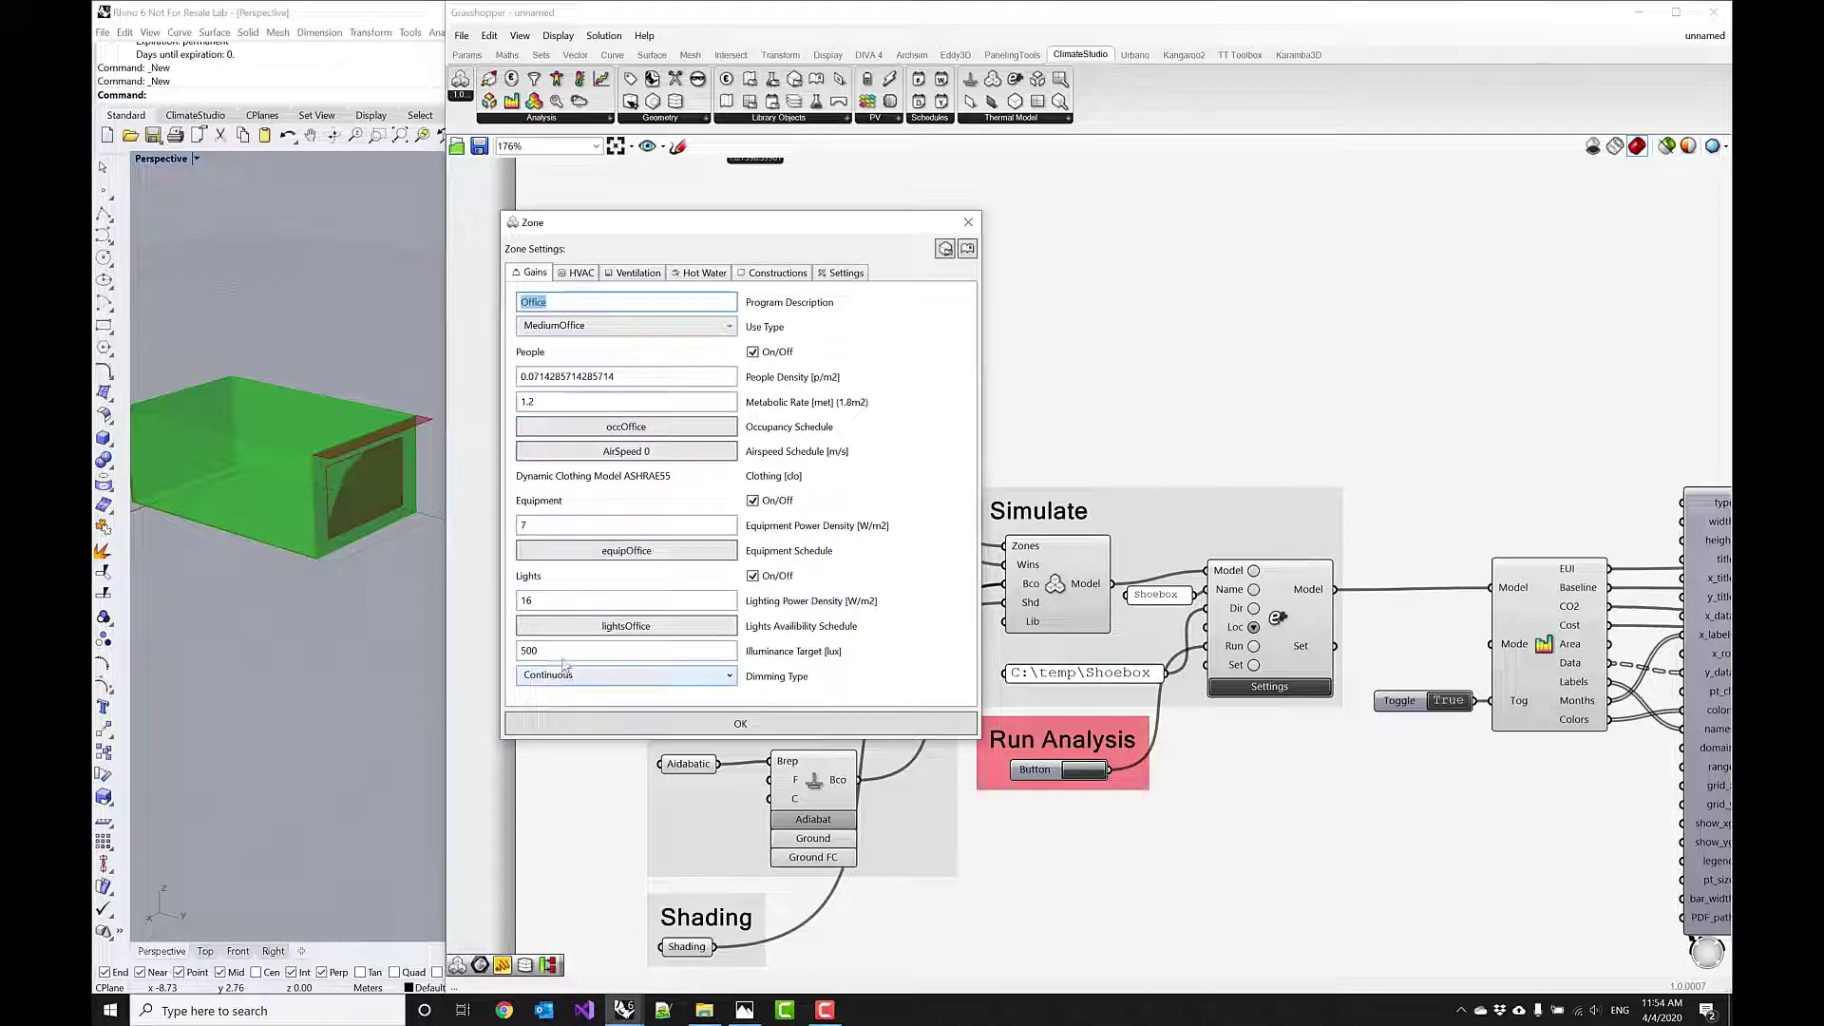
{"action": "left_click", "coordinate": [581, 273]}
{"action": "left_click", "coordinate": [629, 277]}
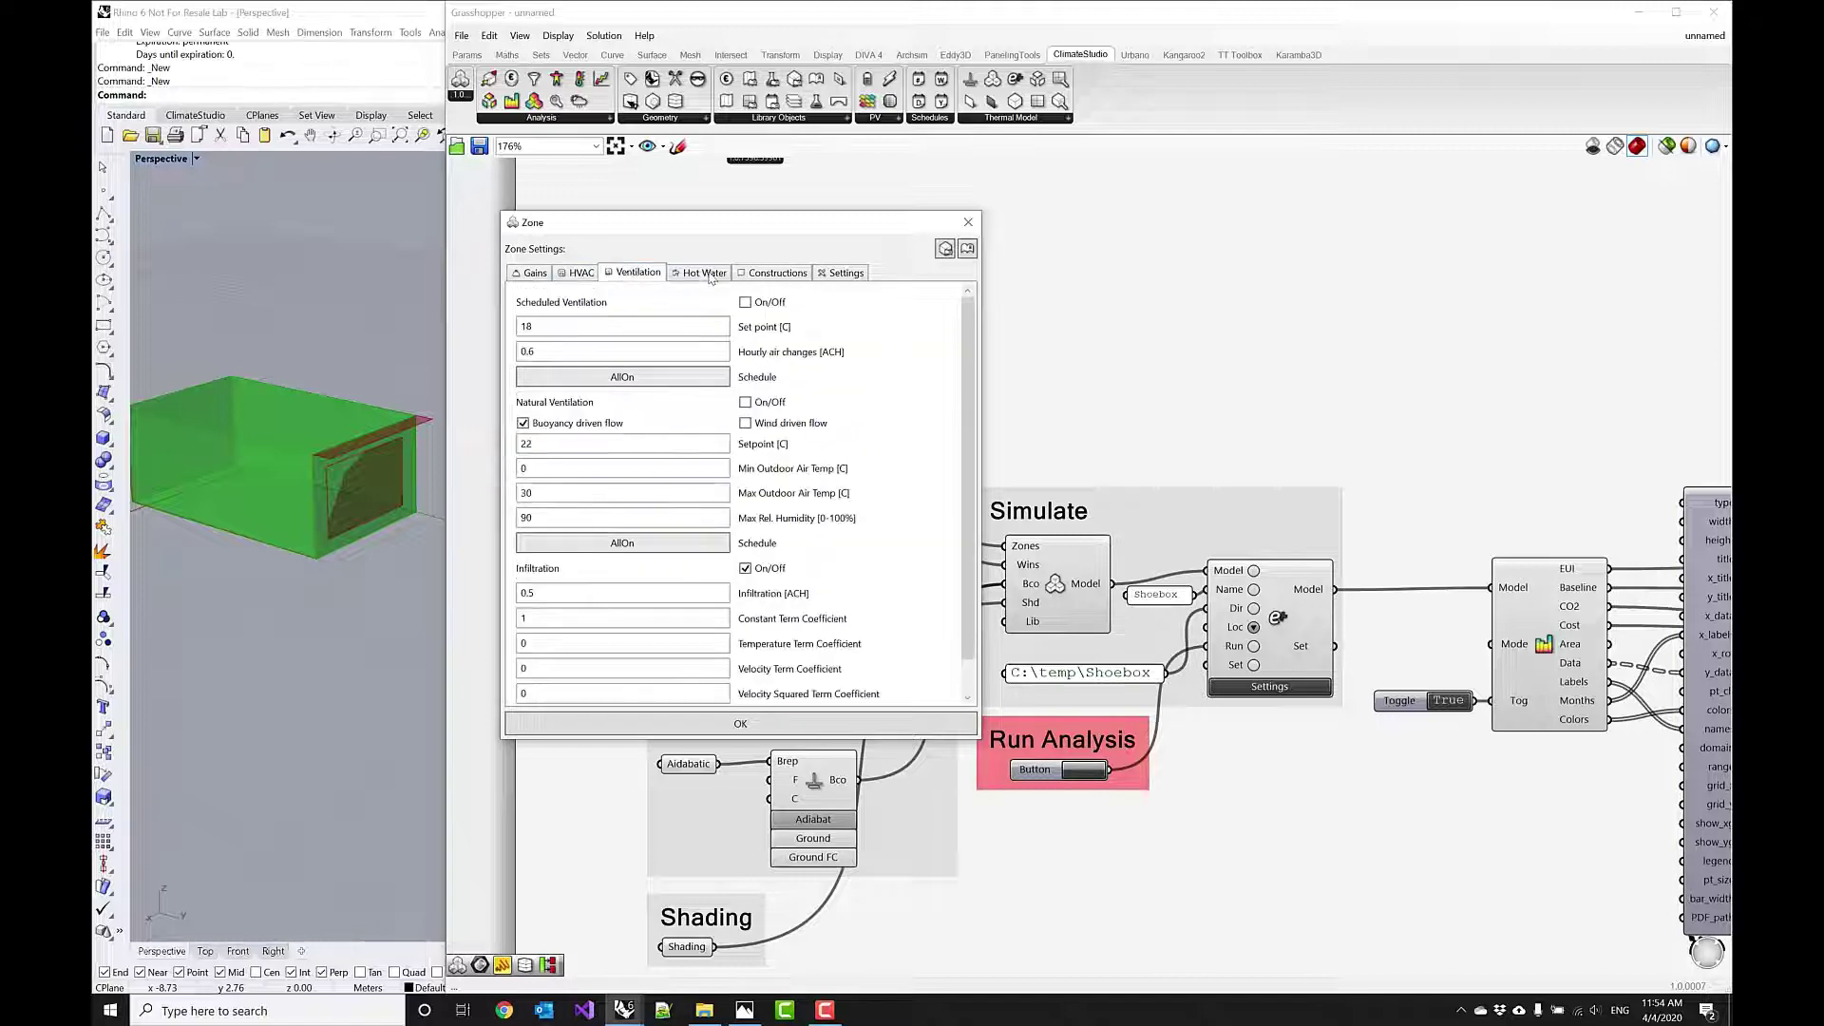
{"action": "left_click", "coordinate": [711, 277]}
{"action": "left_click", "coordinate": [791, 277]}
{"action": "left_click", "coordinate": [854, 277]}
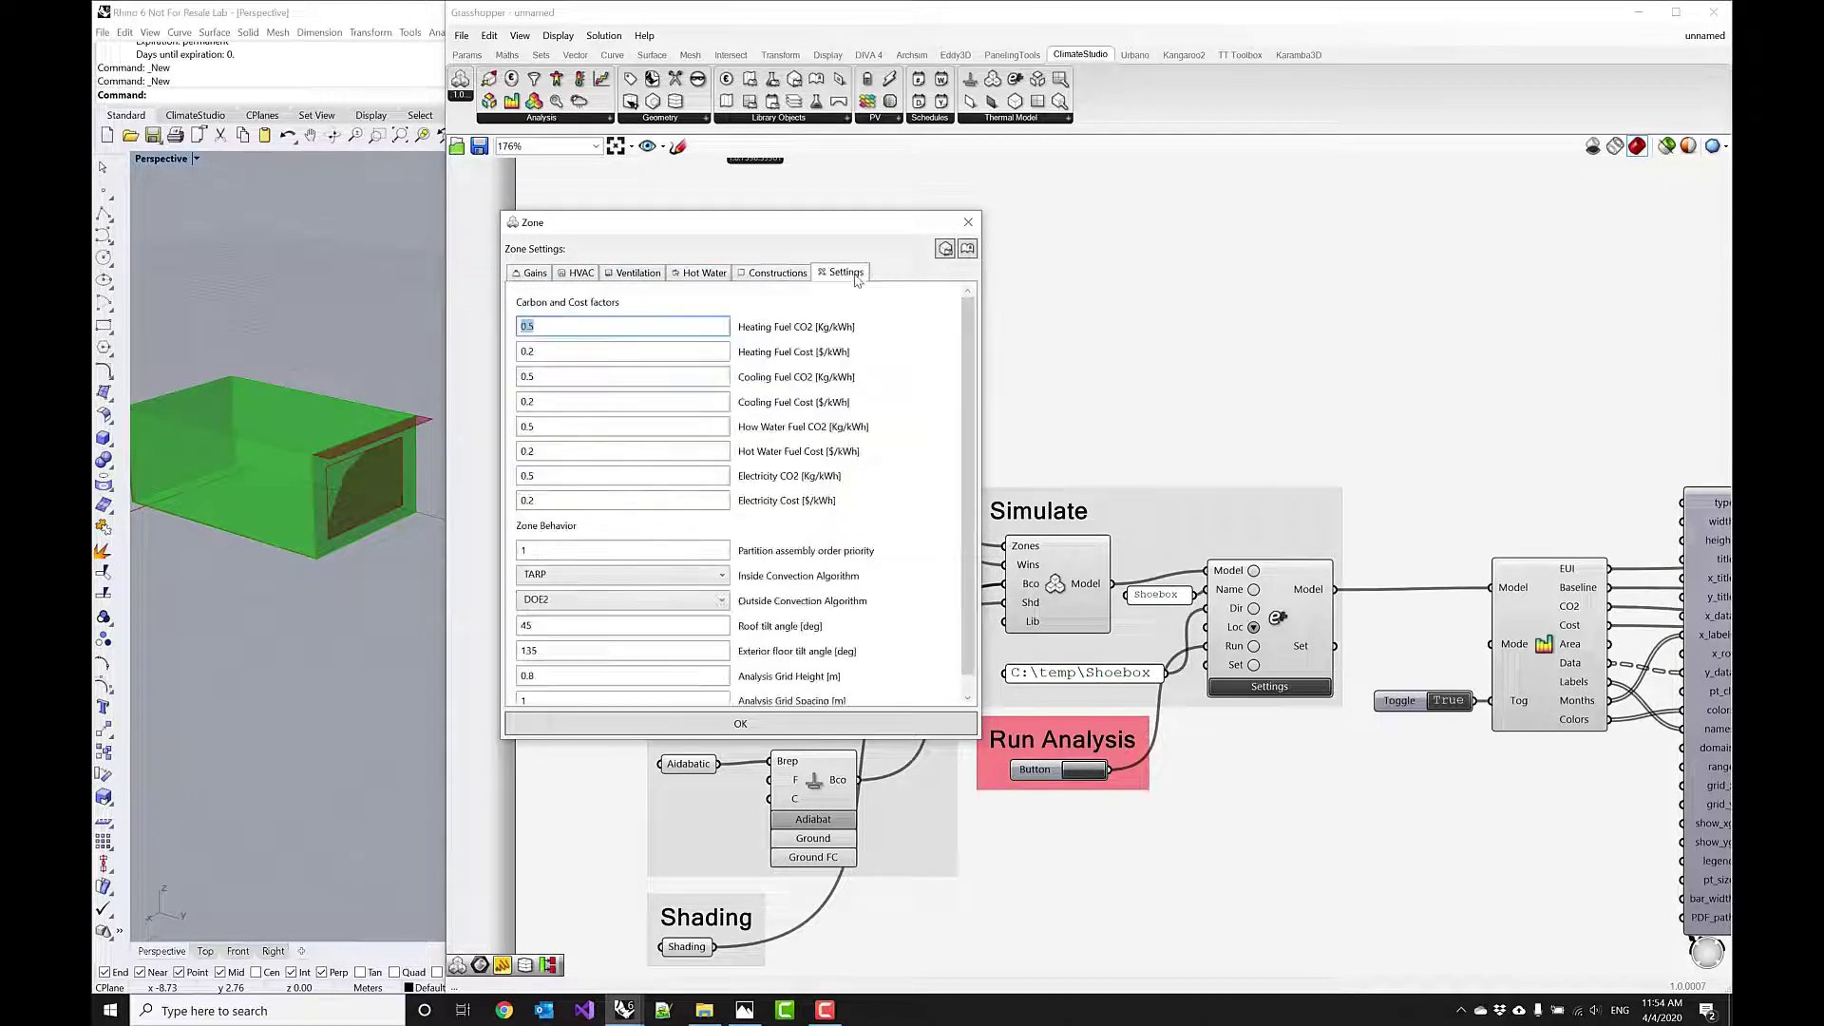
{"action": "left_click", "coordinate": [806, 725]}
{"action": "right_click_drag", "start_coordinate": [769, 500], "coordinate": [794, 388]}
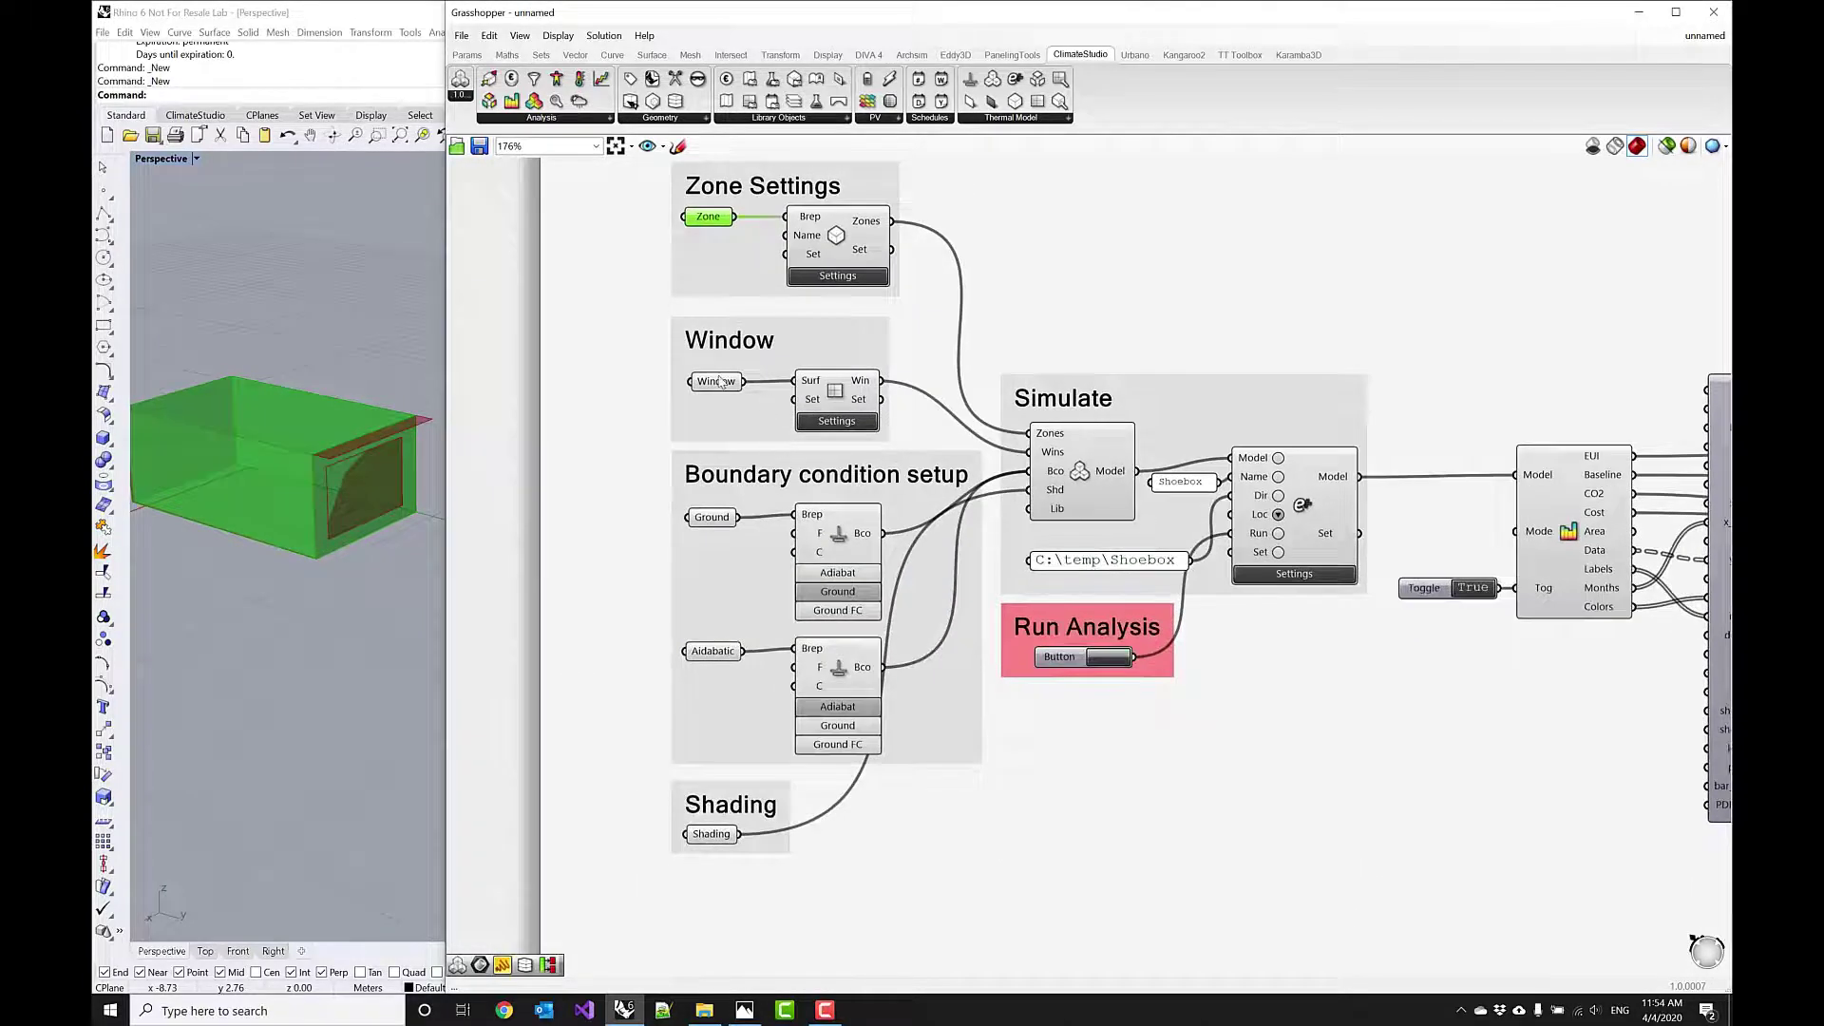
{"action": "left_click", "coordinate": [831, 423]}
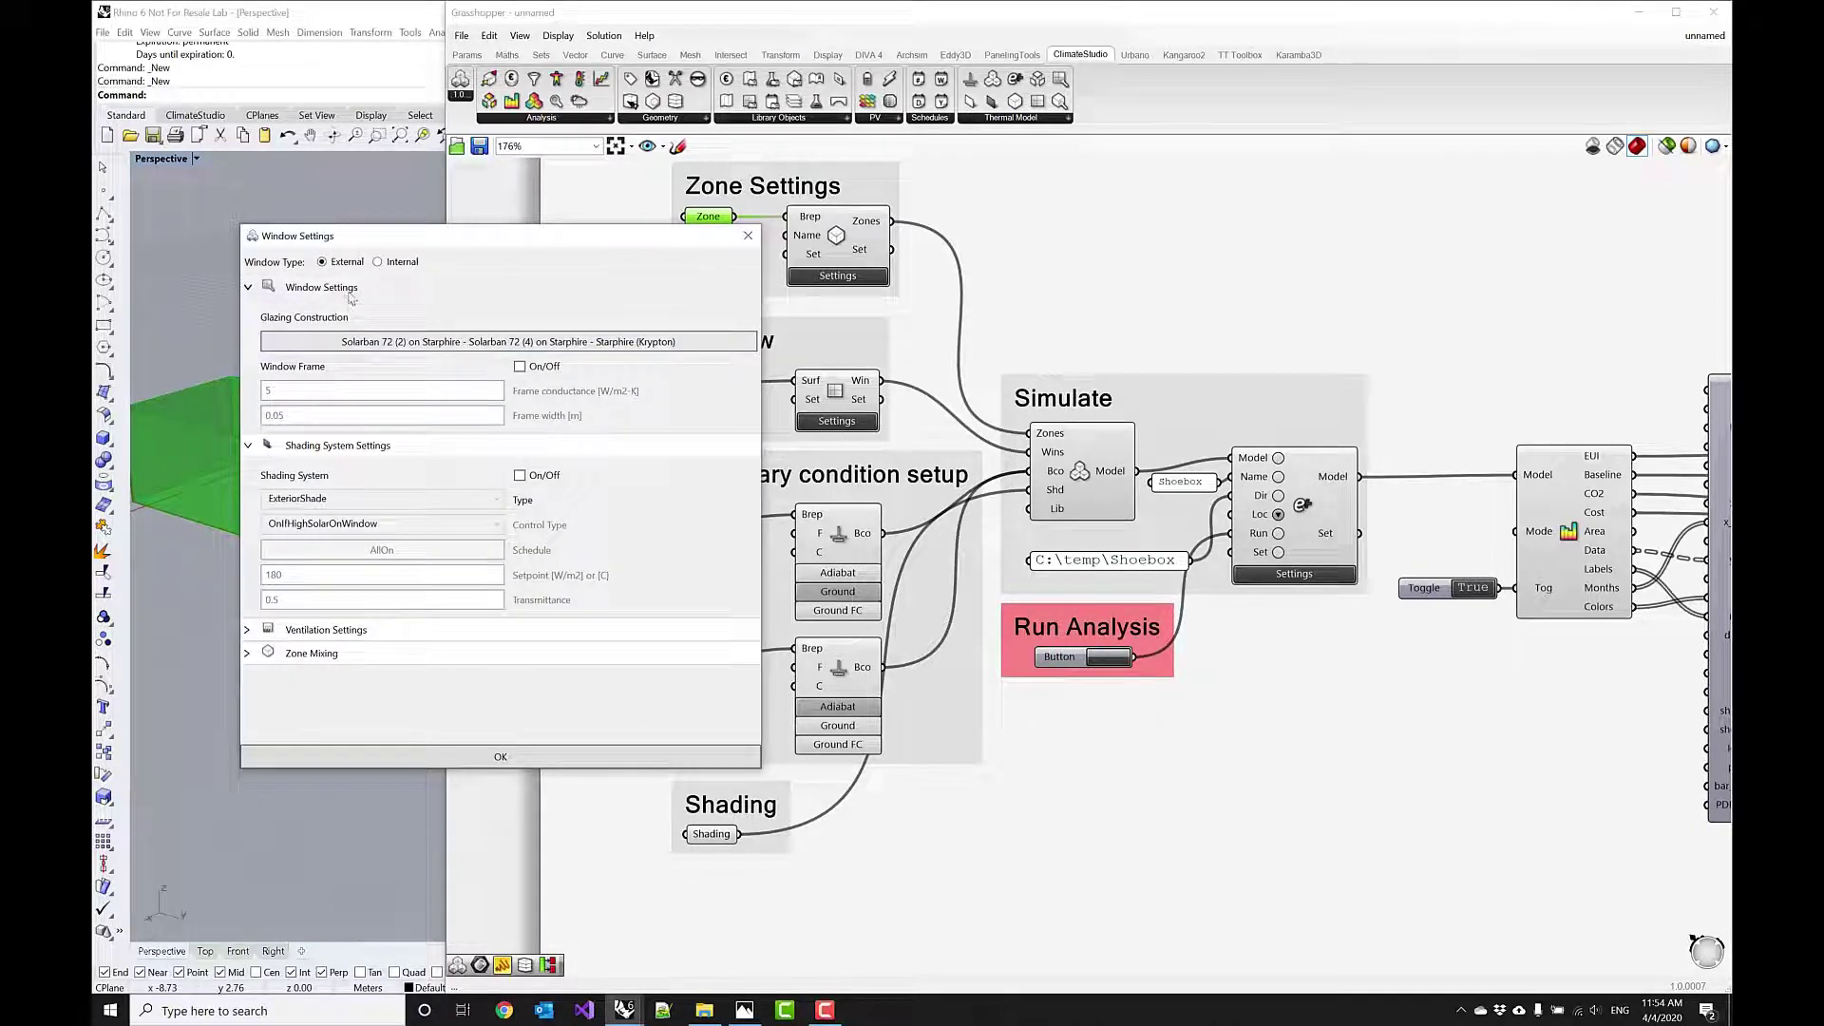
{"action": "left_click", "coordinate": [746, 238]}
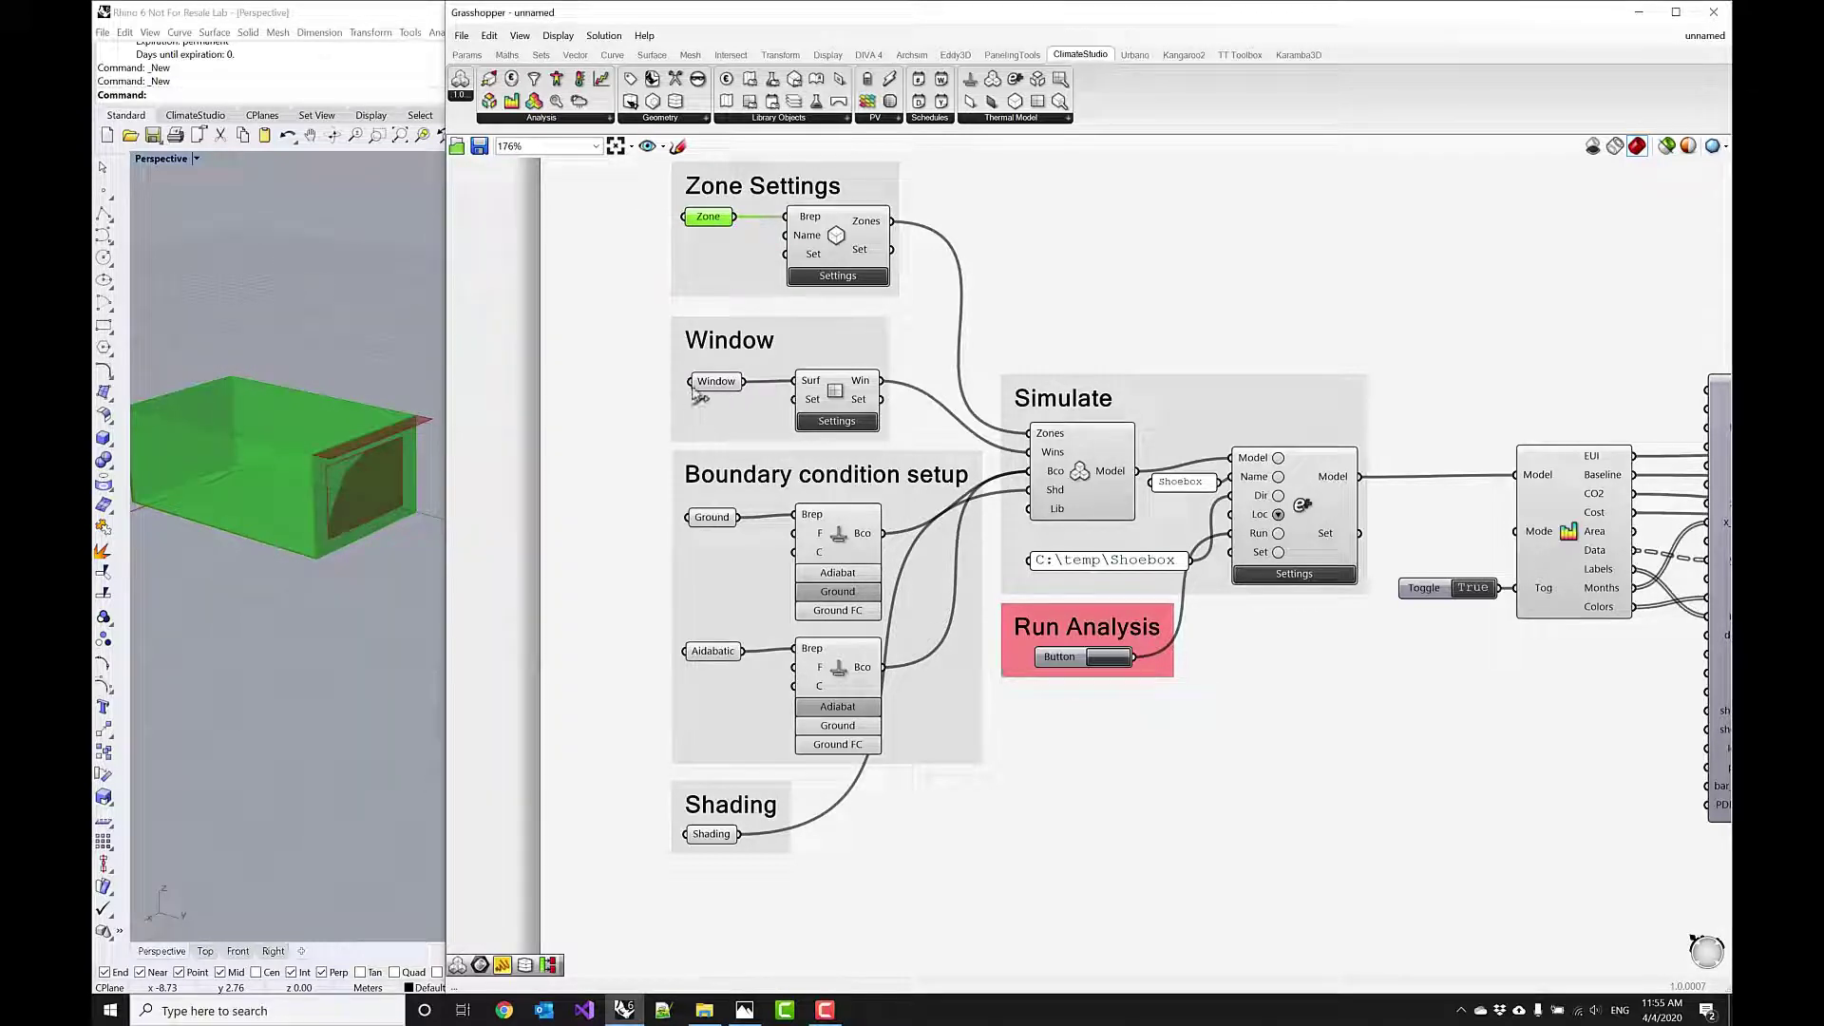
{"action": "left_click", "coordinate": [712, 516]}
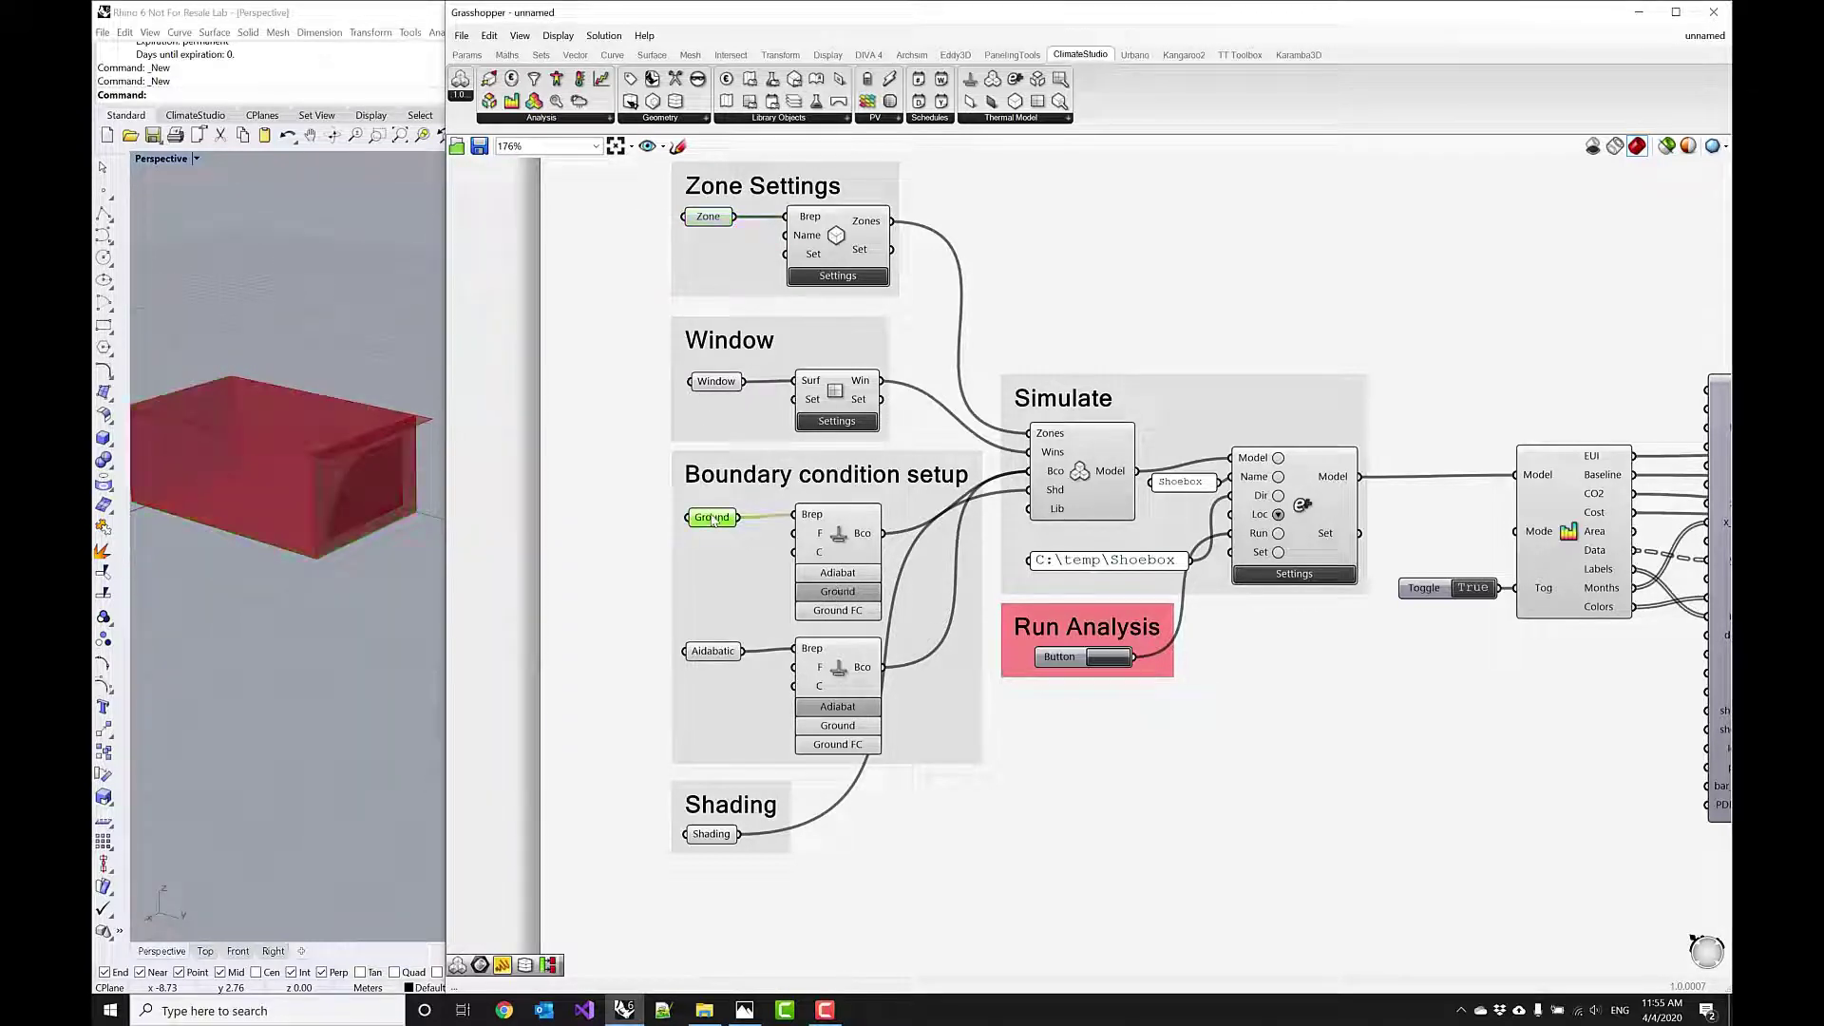
{"action": "right_click_drag", "start_coordinate": [390, 558], "coordinate": [316, 543]}
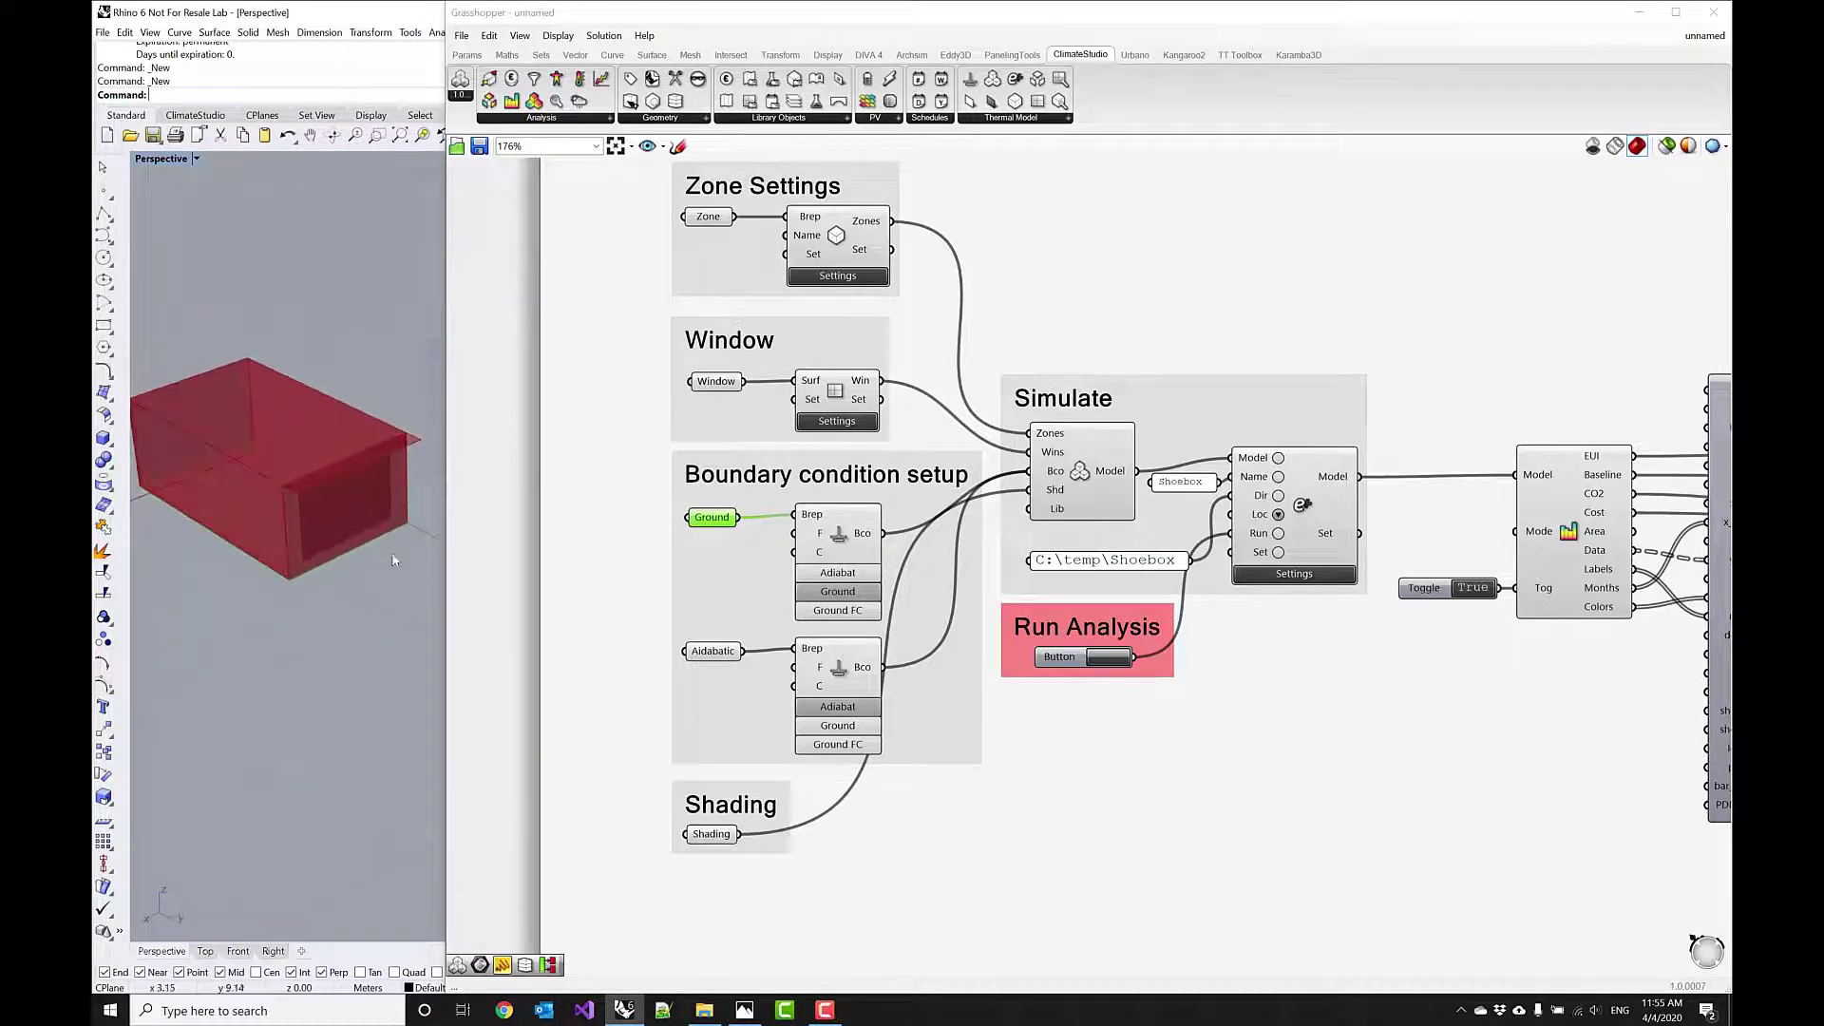
{"action": "left_click", "coordinate": [708, 651]}
{"action": "mouse_move", "coordinate": [418, 635]}
{"action": "right_mouse_down"}
{"action": "mouse_move", "coordinate": [302, 629]}
{"action": "mouse_move", "coordinate": [338, 608]}
{"action": "right_mouse_up"}
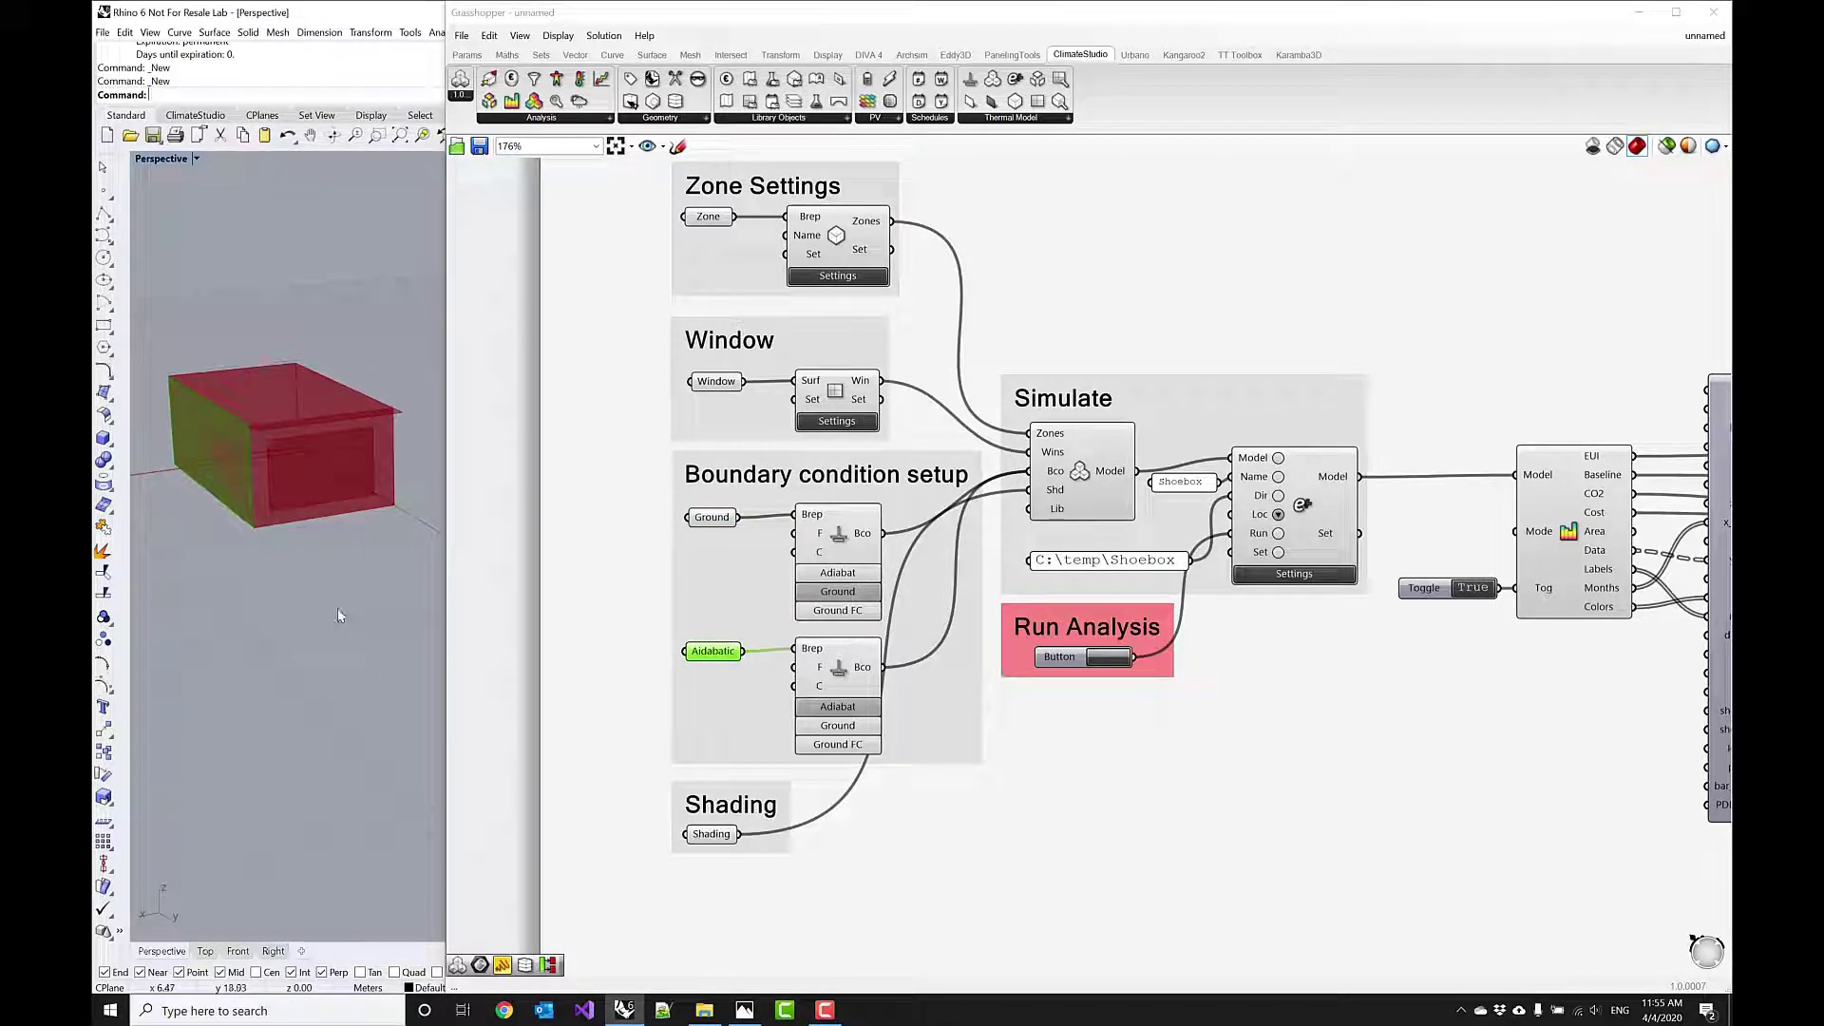
{"action": "left_click", "coordinate": [711, 834]}
{"action": "right_click_drag", "start_coordinate": [184, 561], "coordinate": [249, 581]}
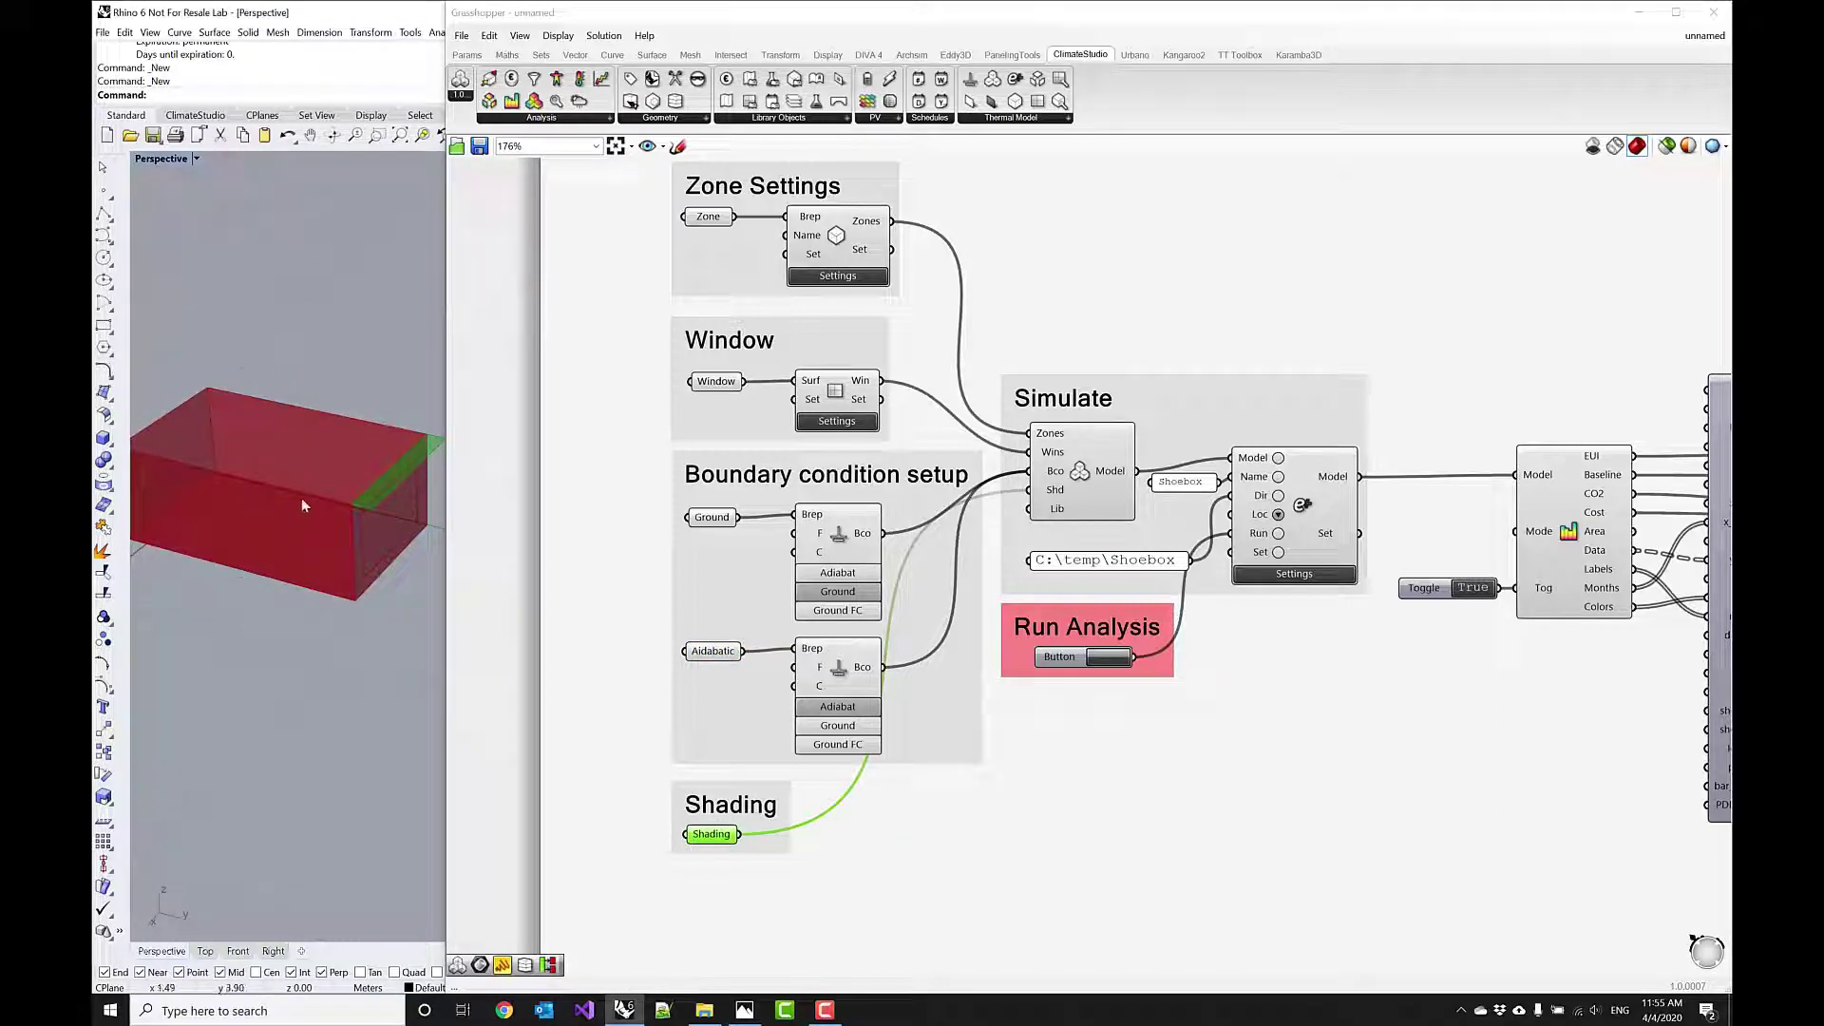
{"action": "right_click_drag", "start_coordinate": [318, 502], "coordinate": [283, 513]}
Step: Select Simulate, pan to the monthly chart and run the EnergyPlus analysis
{"action": "left_click", "coordinate": [1105, 478]}
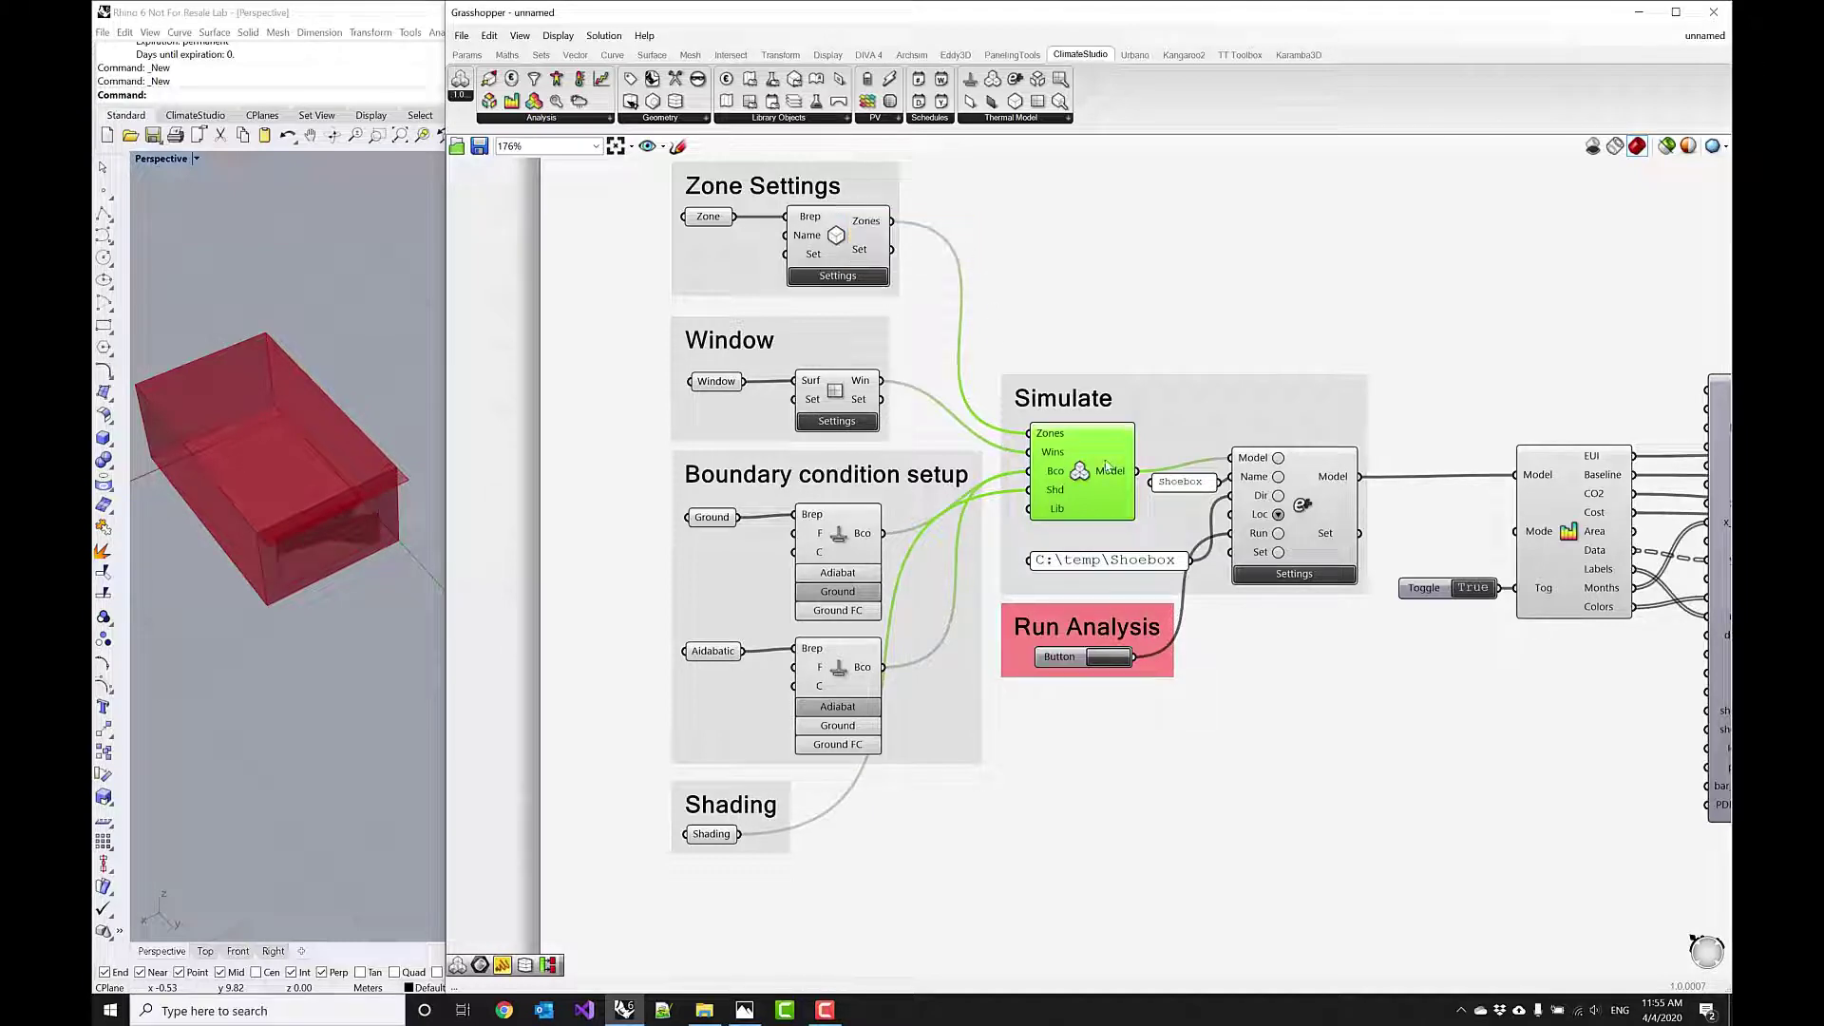
{"action": "right_click_drag", "start_coordinate": [1110, 475], "coordinate": [913, 423]}
{"action": "mouse_move", "coordinate": [956, 467]}
{"action": "left_mouse_down"}
{"action": "mouse_move", "coordinate": [979, 452]}
{"action": "mouse_move", "coordinate": [974, 473]}
{"action": "left_mouse_up"}
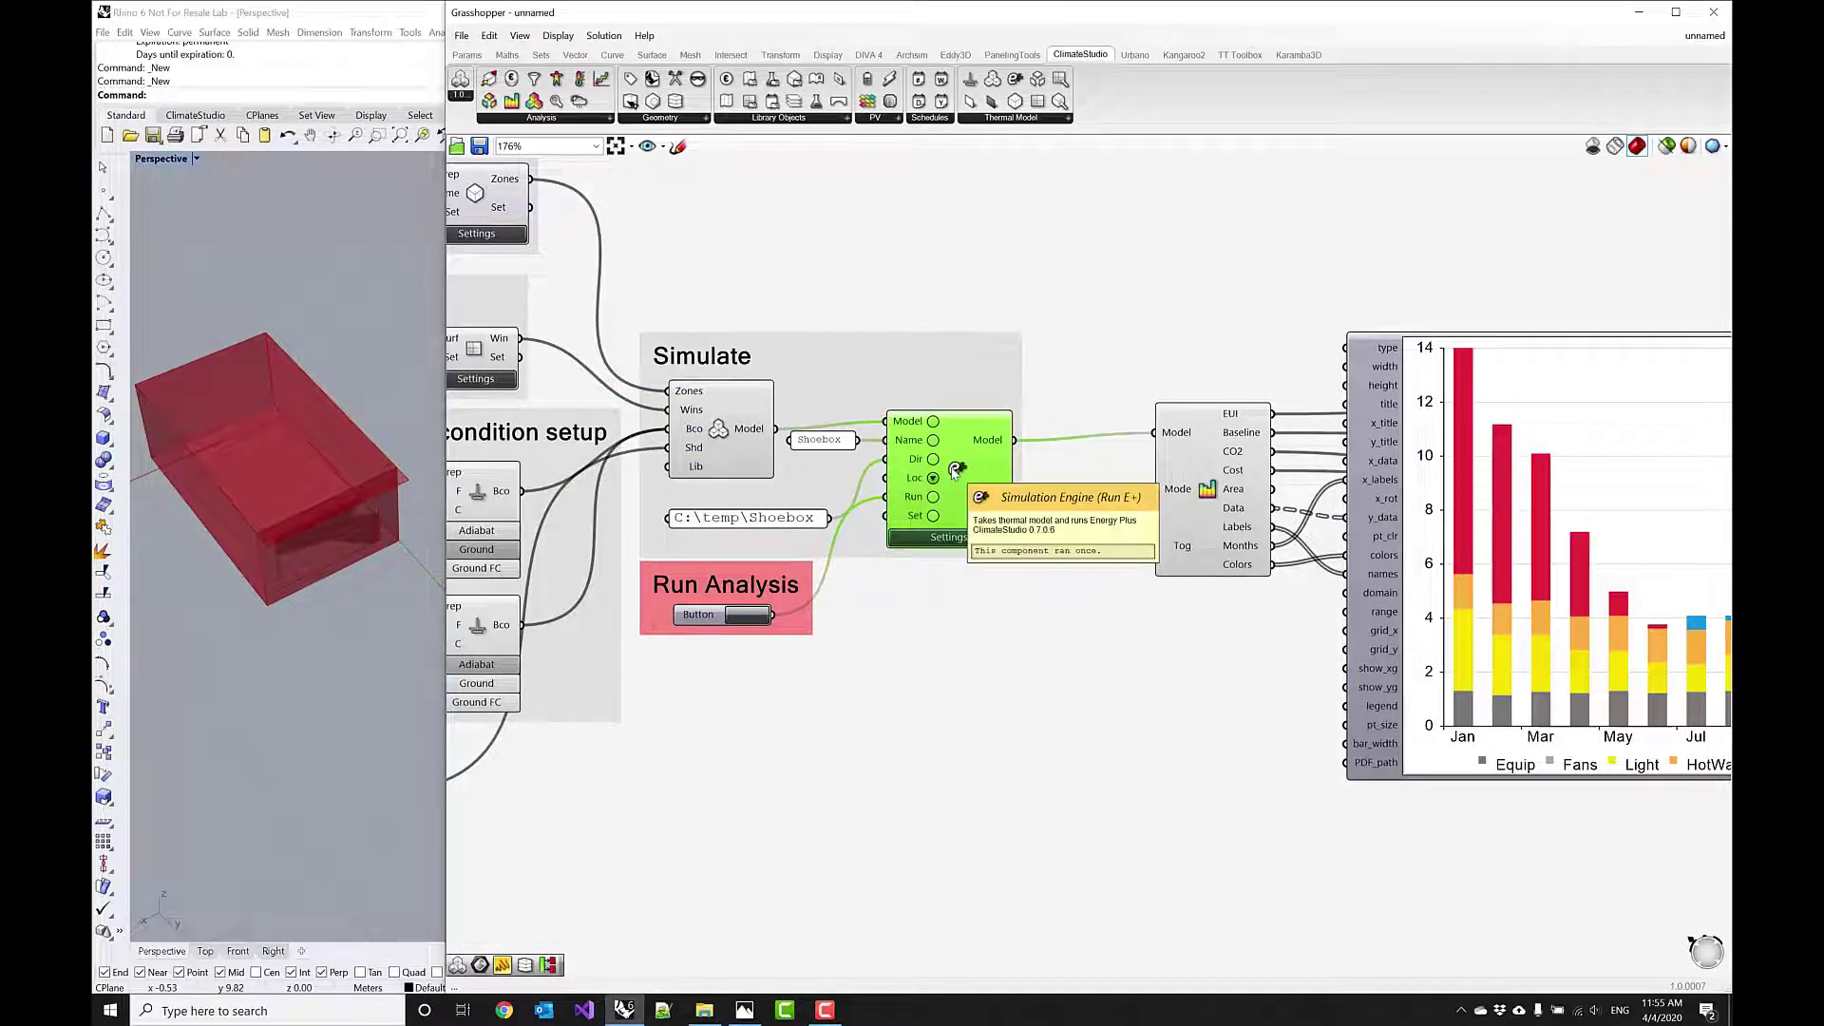
{"action": "right_click_drag", "start_coordinate": [950, 613], "coordinate": [1026, 598]}
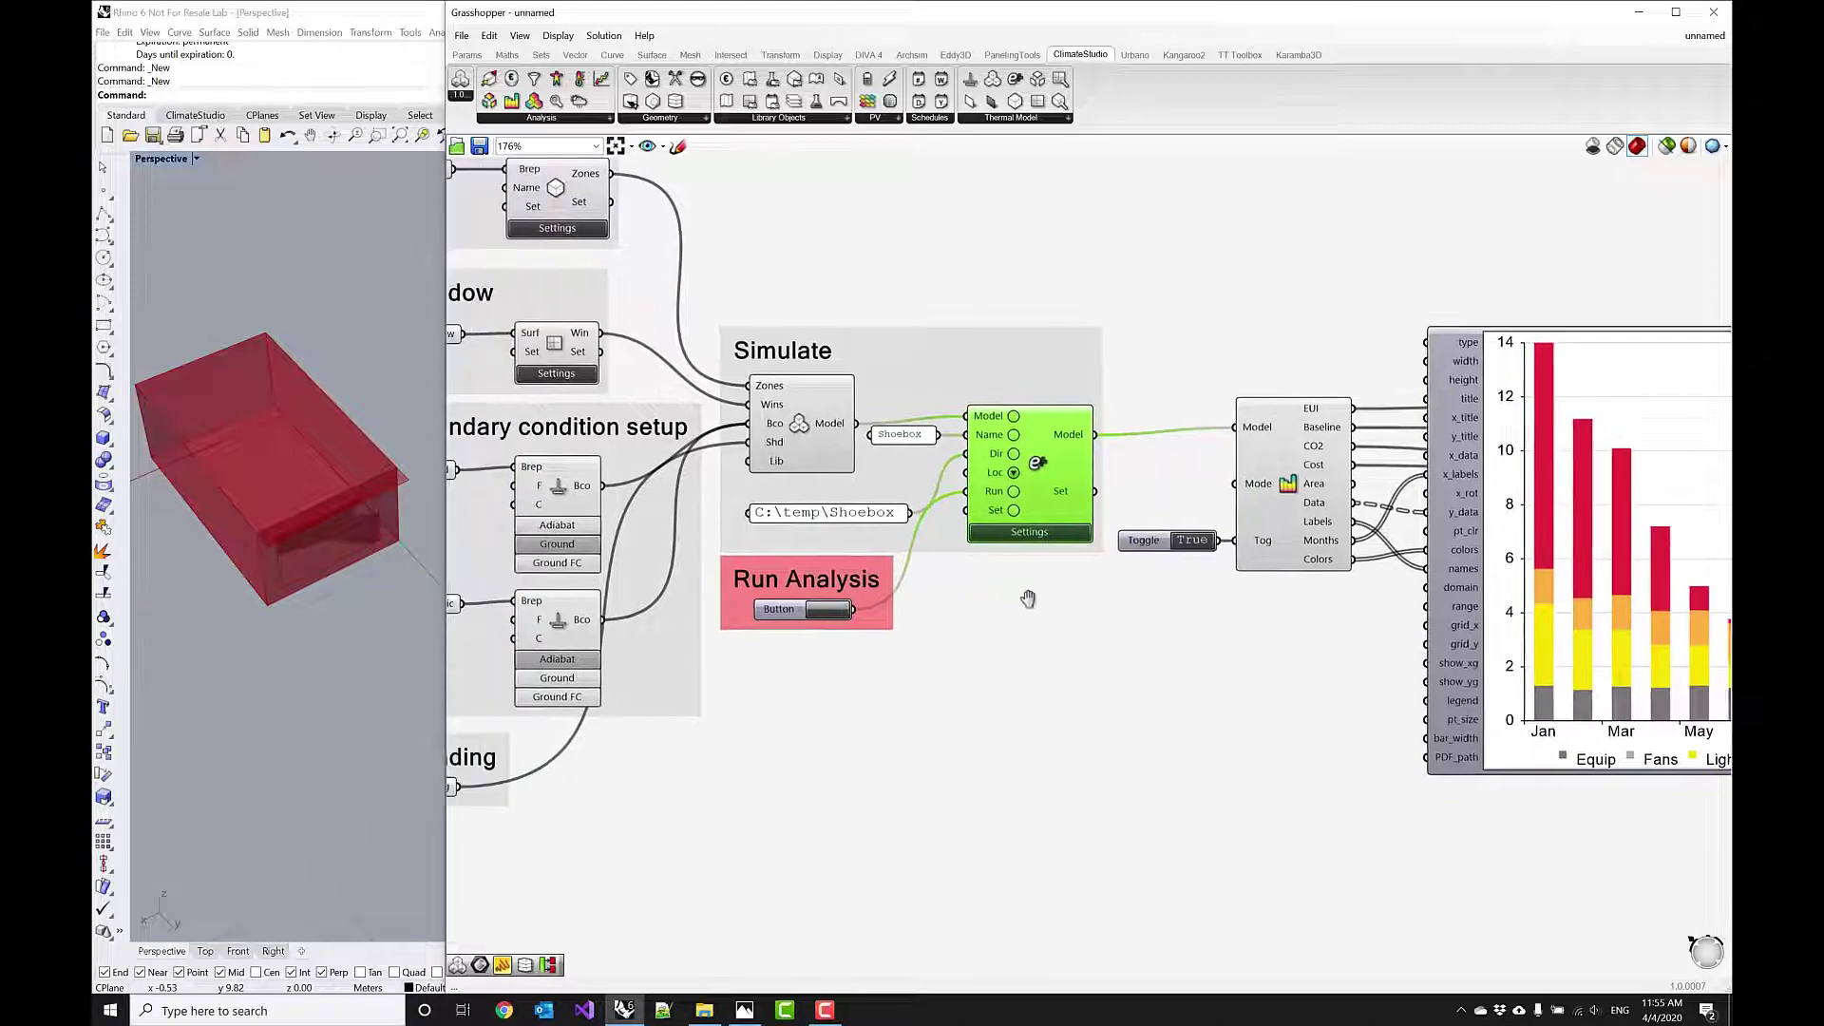
{"action": "left_click", "coordinate": [839, 614]}
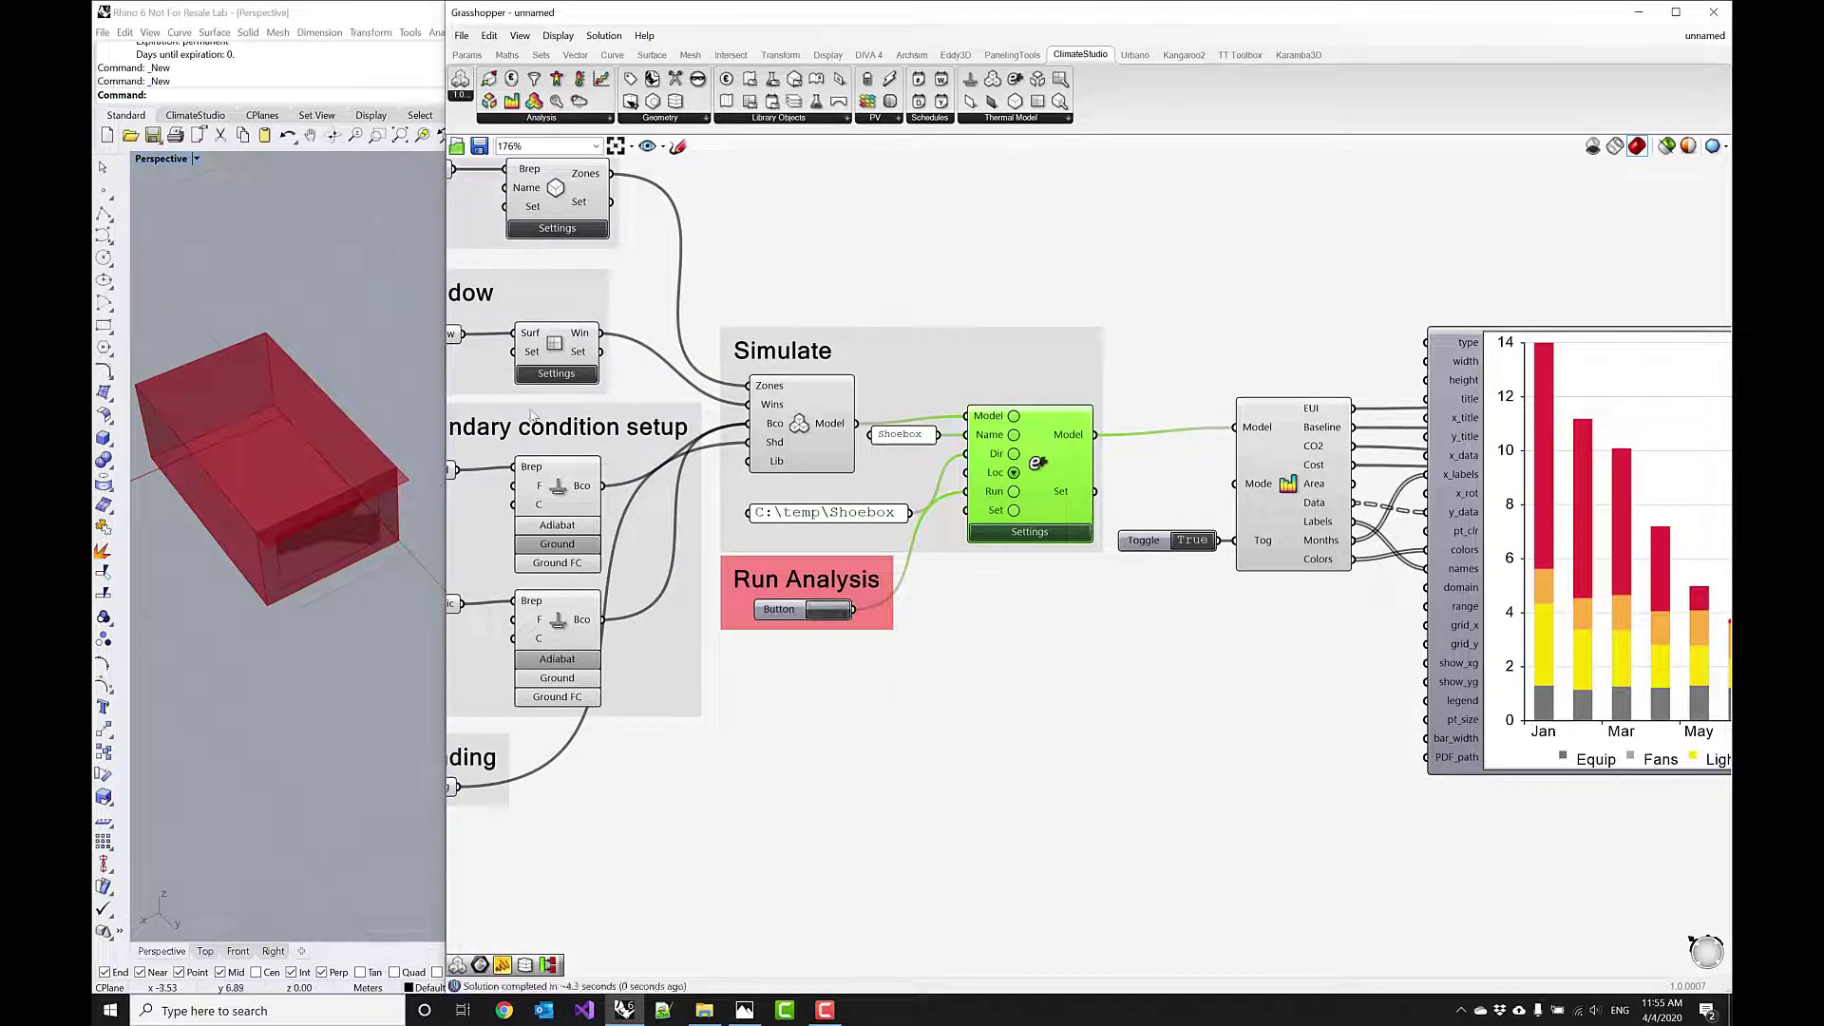
Step: Window-select the EUI, baseline, cost and CO2 panels with their formulas and drag them up
{"action": "right_click_drag", "start_coordinate": [1079, 526], "coordinate": [680, 454]}
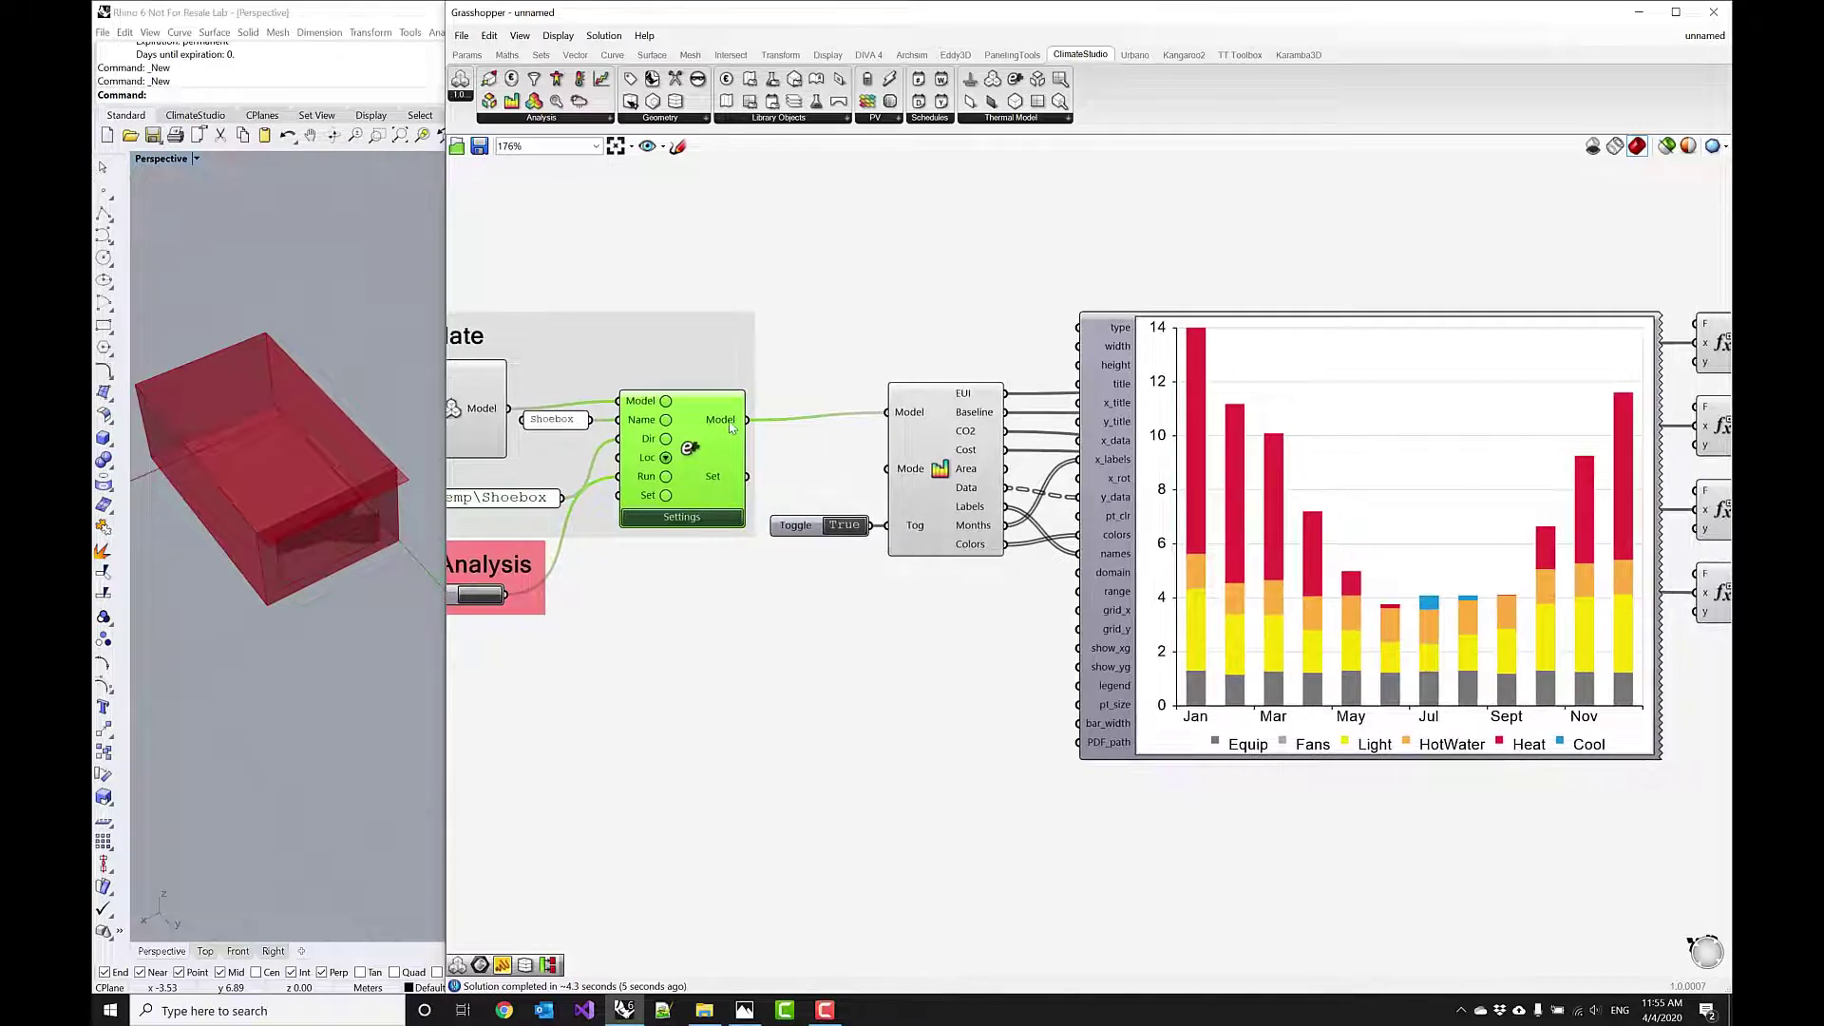
{"action": "mouse_move", "coordinate": [731, 427]}
{"action": "left_click", "coordinate": [935, 467]}
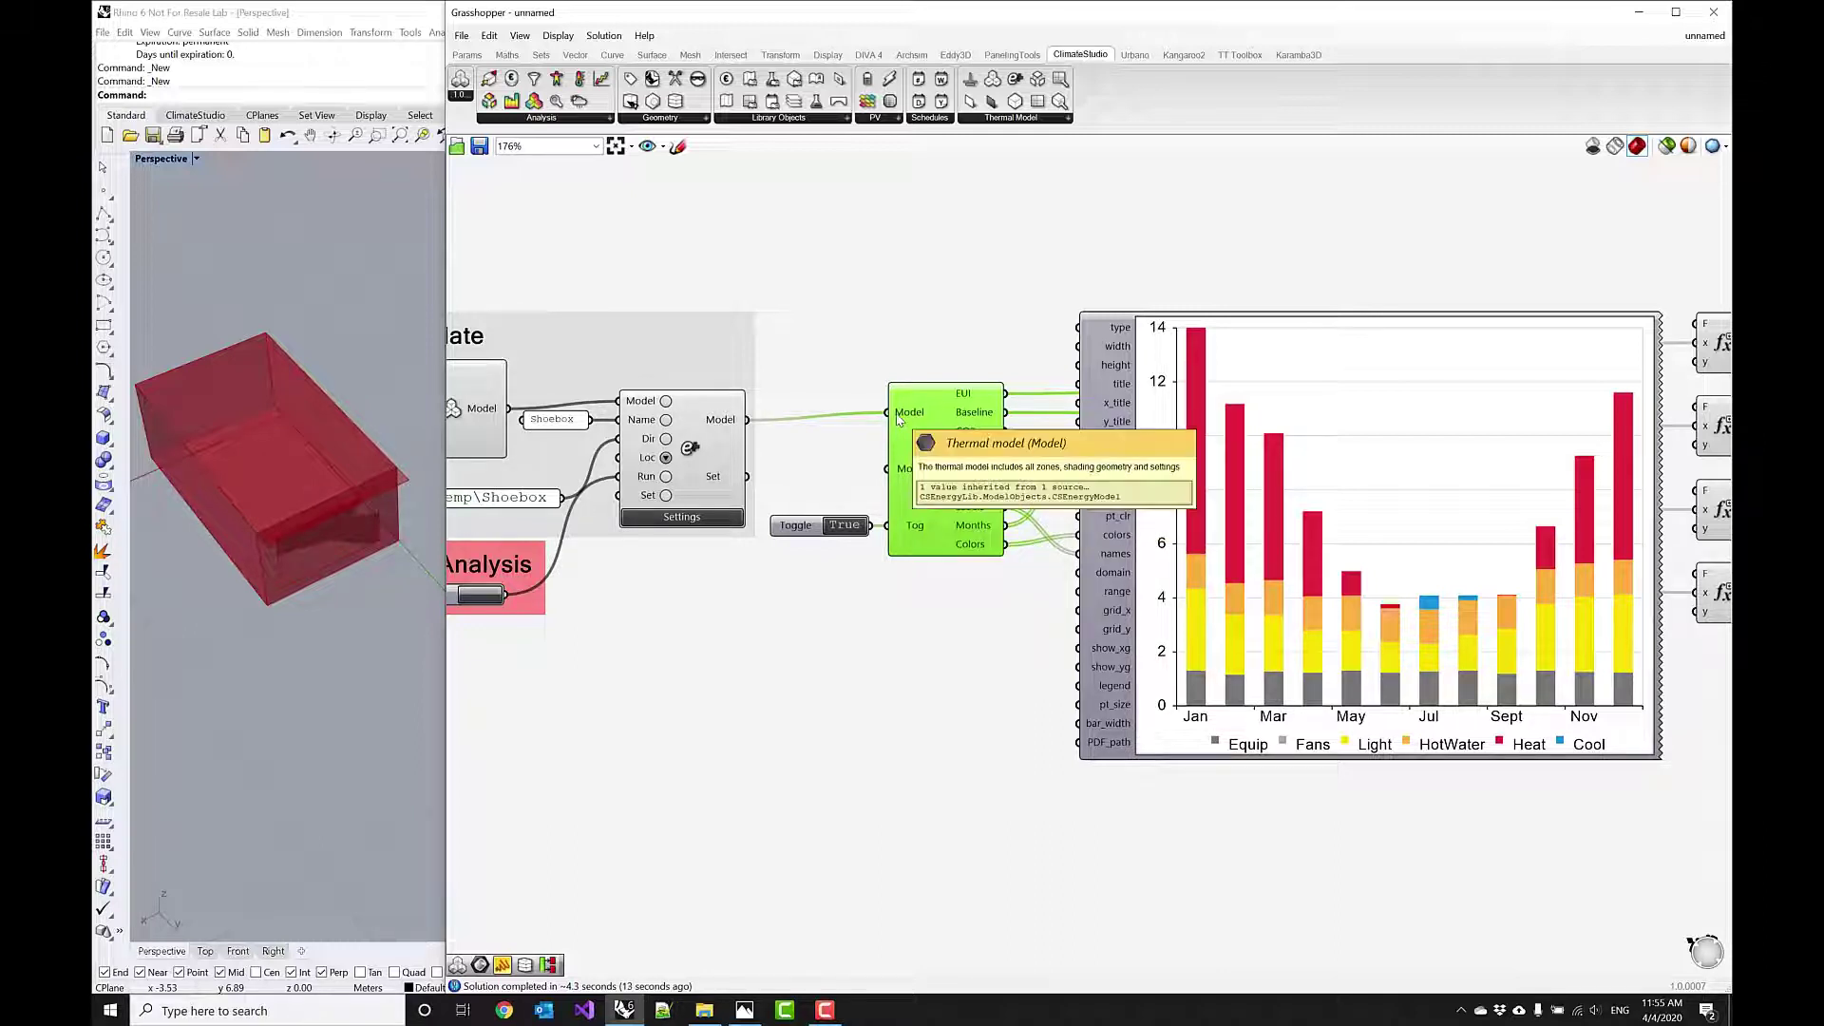
{"action": "right_click_drag", "start_coordinate": [956, 425], "coordinate": [701, 408]}
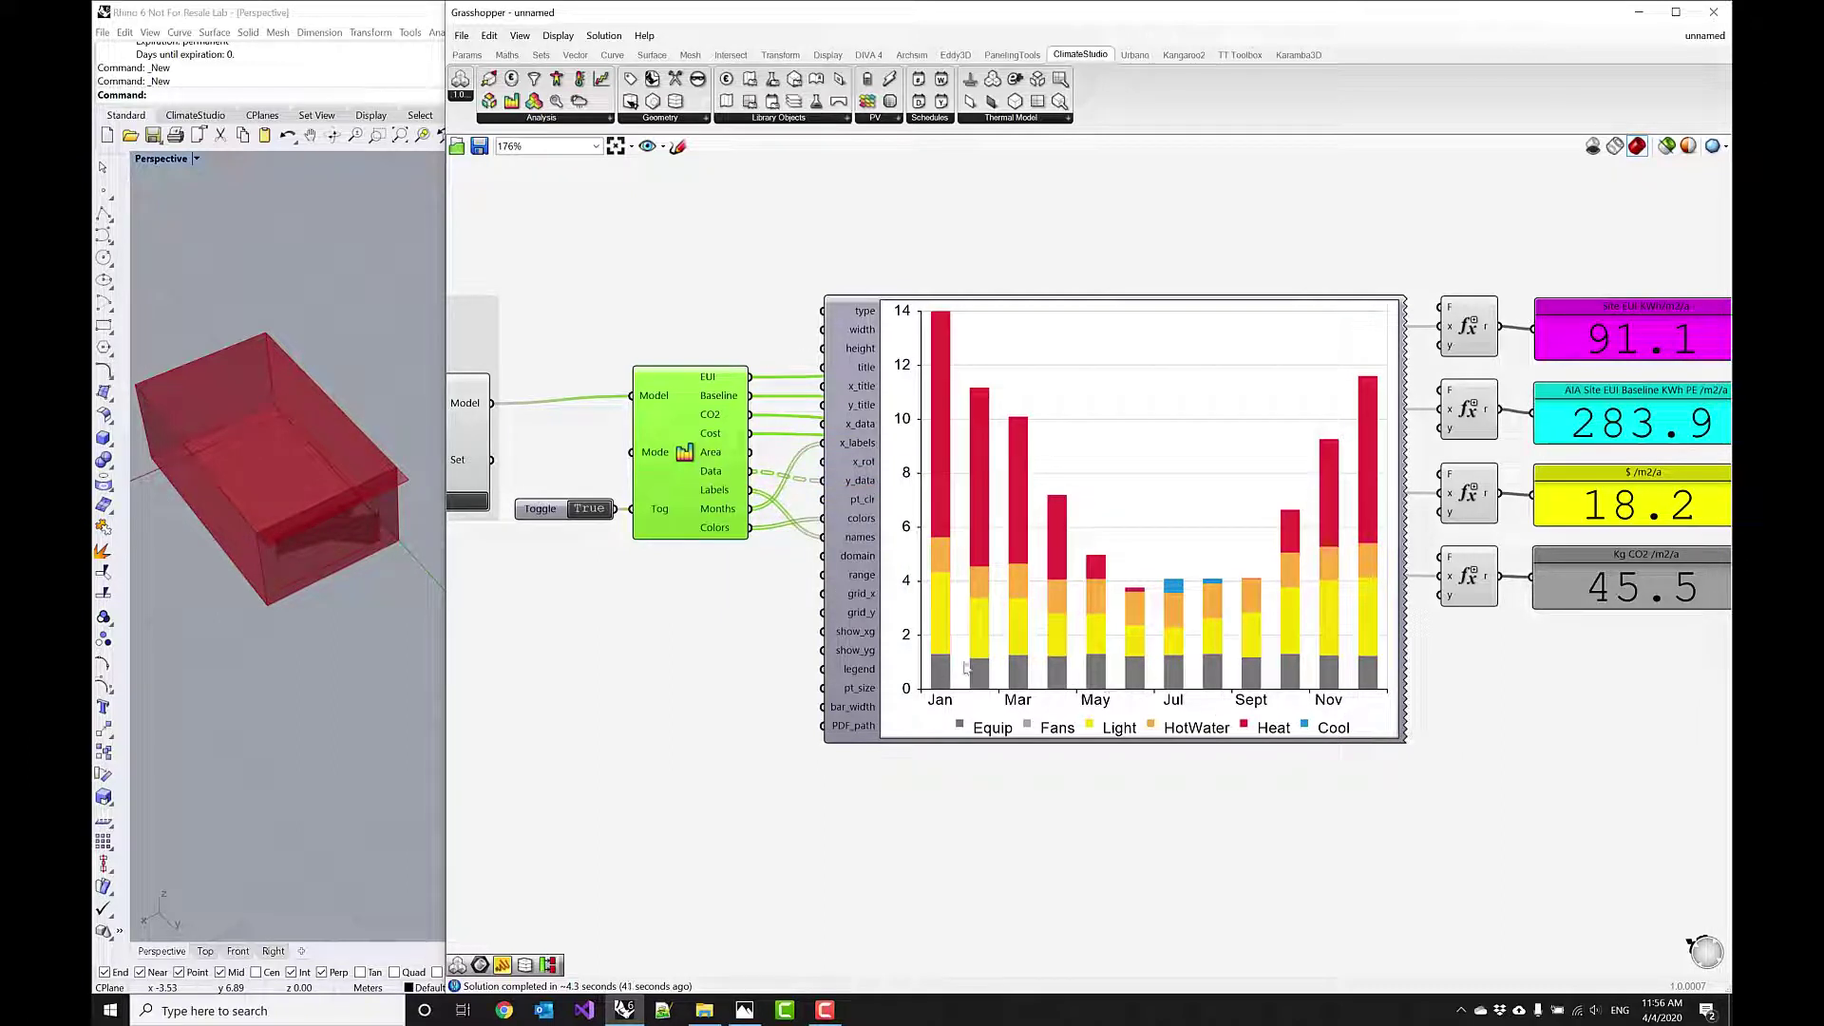
{"action": "right_click_drag", "start_coordinate": [953, 655], "coordinate": [874, 649]}
{"action": "left_click_drag", "start_coordinate": [1395, 583], "coordinate": [1335, 271]}
{"action": "mouse_move", "coordinate": [1383, 347]}
{"action": "left_mouse_down"}
{"action": "mouse_move", "coordinate": [1356, 206]}
{"action": "mouse_move", "coordinate": [1401, 384]}
{"action": "mouse_move", "coordinate": [1396, 346]}
{"action": "left_mouse_up"}
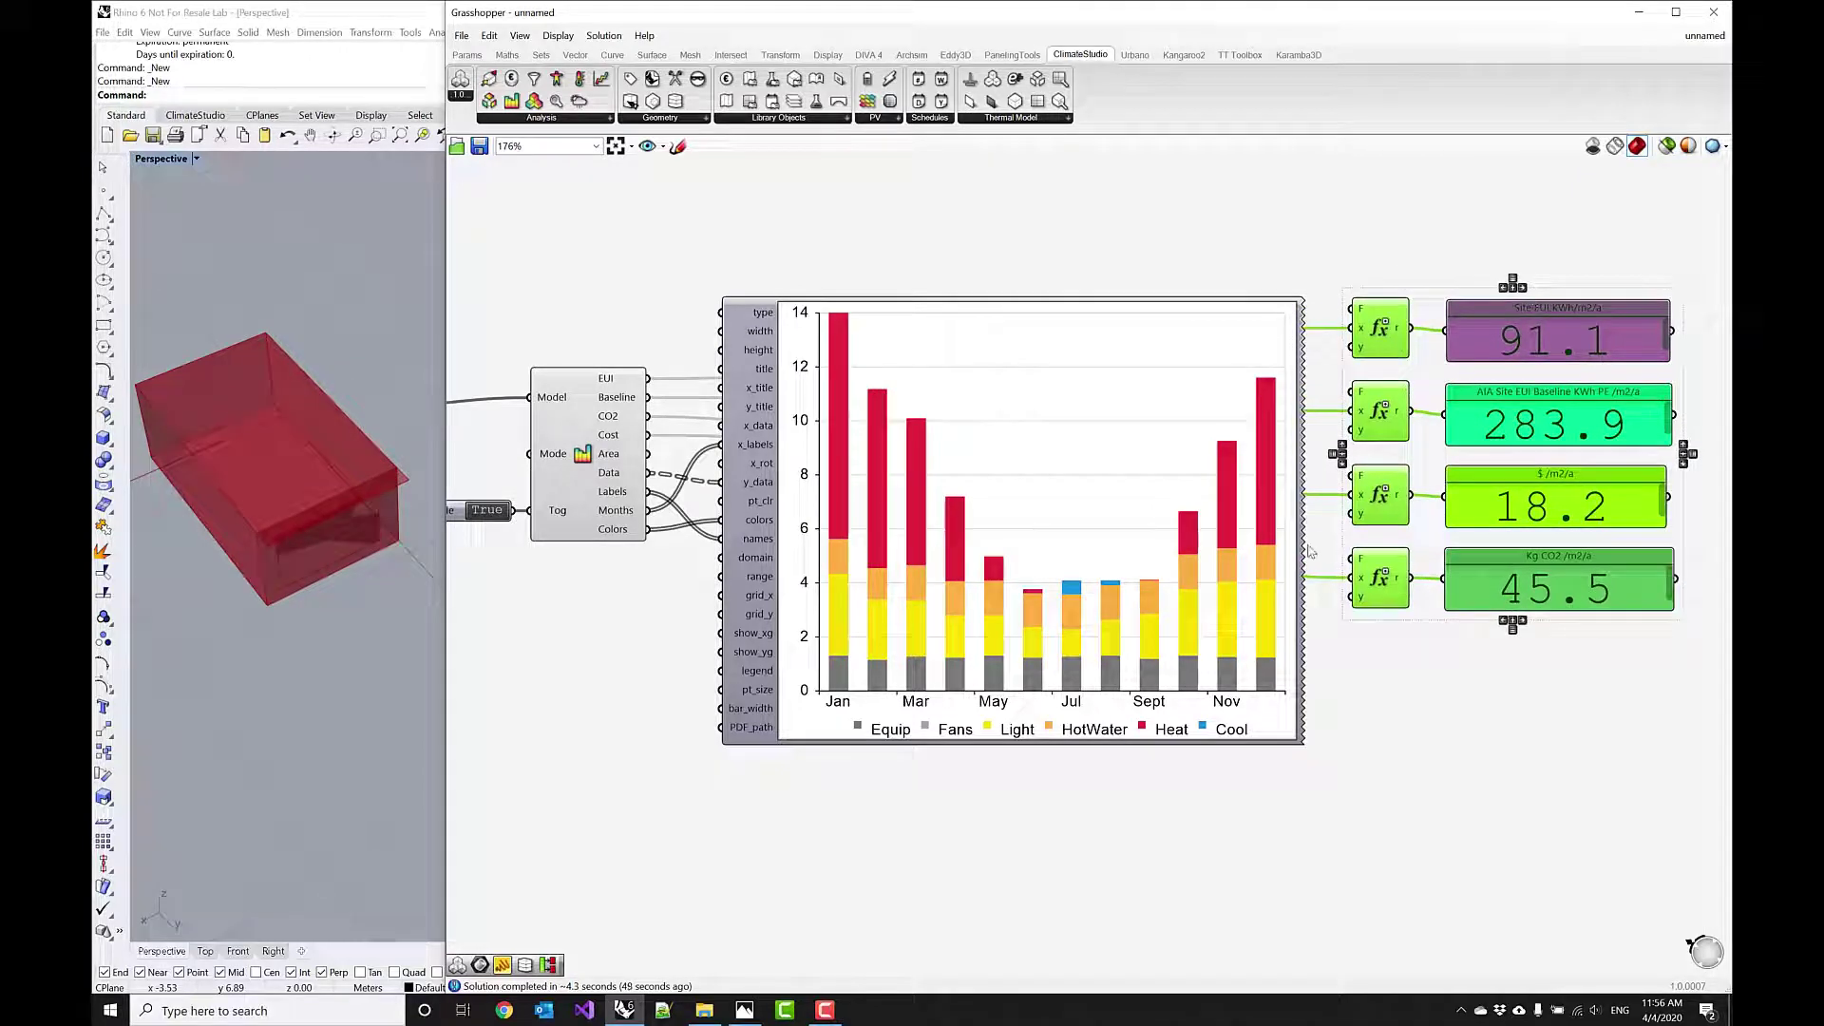
Step: Switch the chart's Mode input to EnergyUse, then to EnergyBalance
{"action": "left_click", "coordinate": [936, 244]}
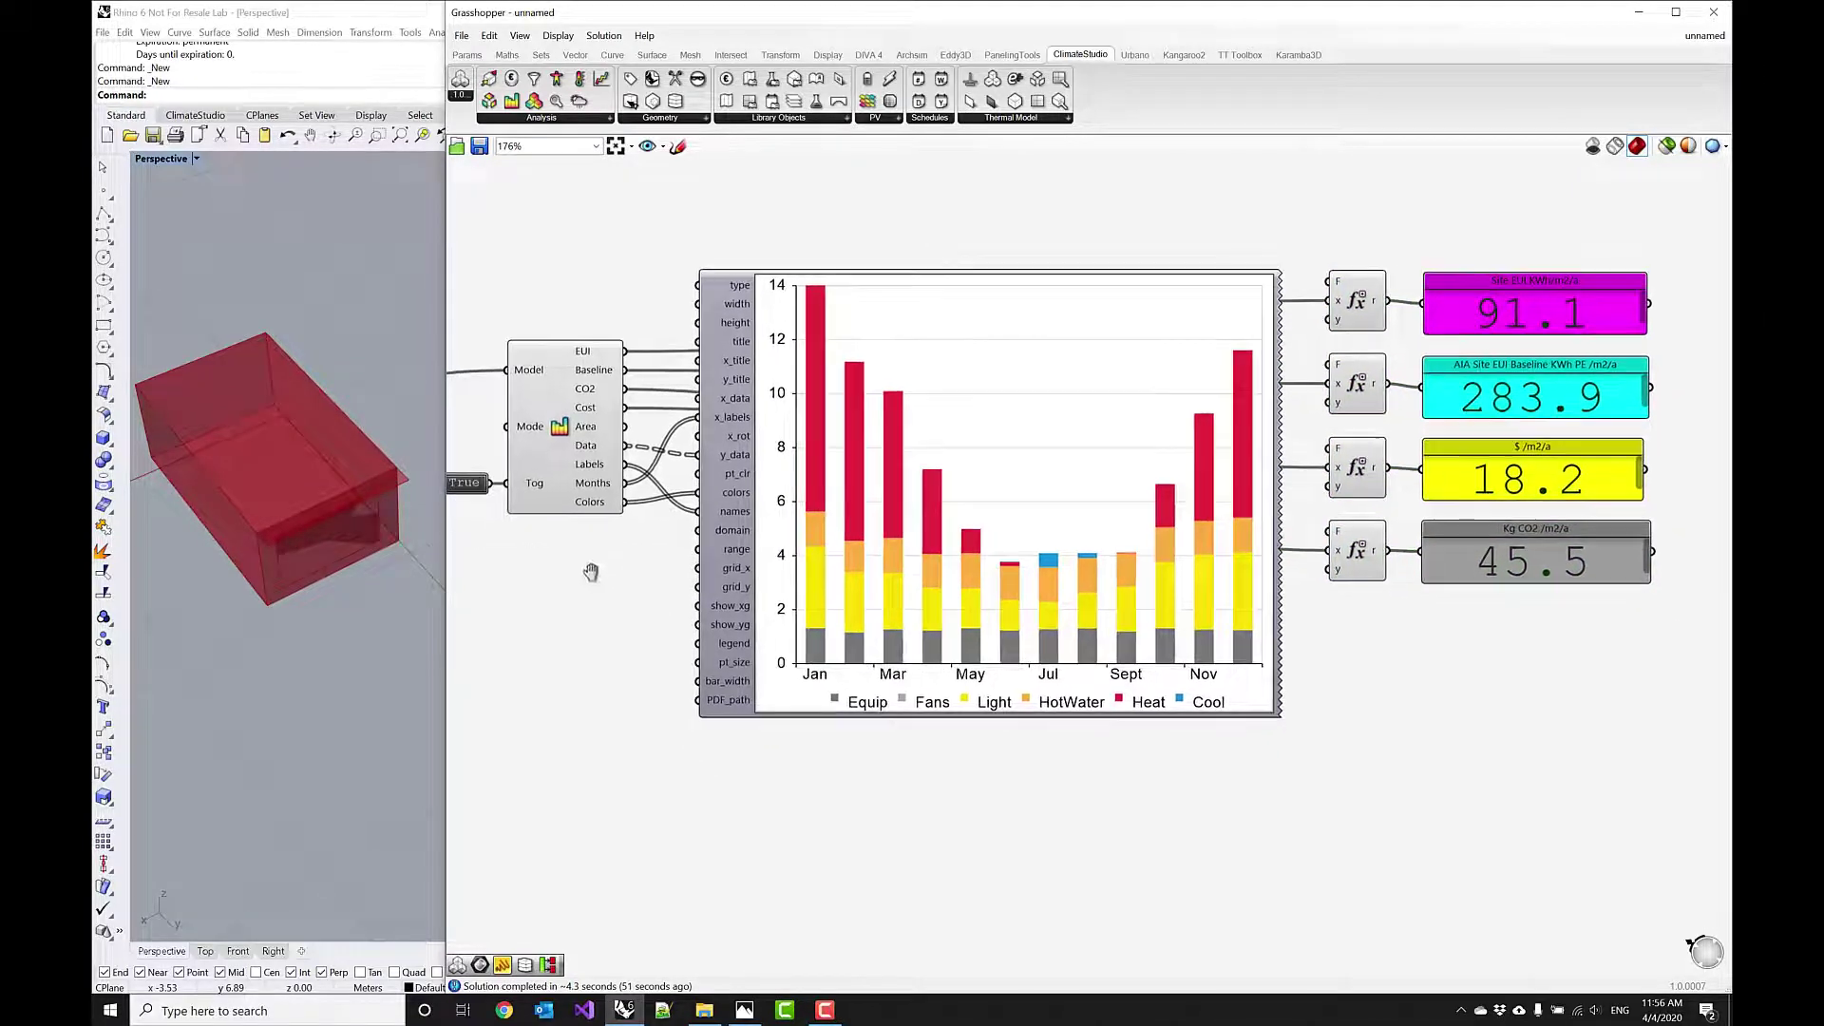
{"action": "right_click_drag", "start_coordinate": [603, 577], "coordinate": [658, 557]}
{"action": "right_click", "coordinate": [547, 427]}
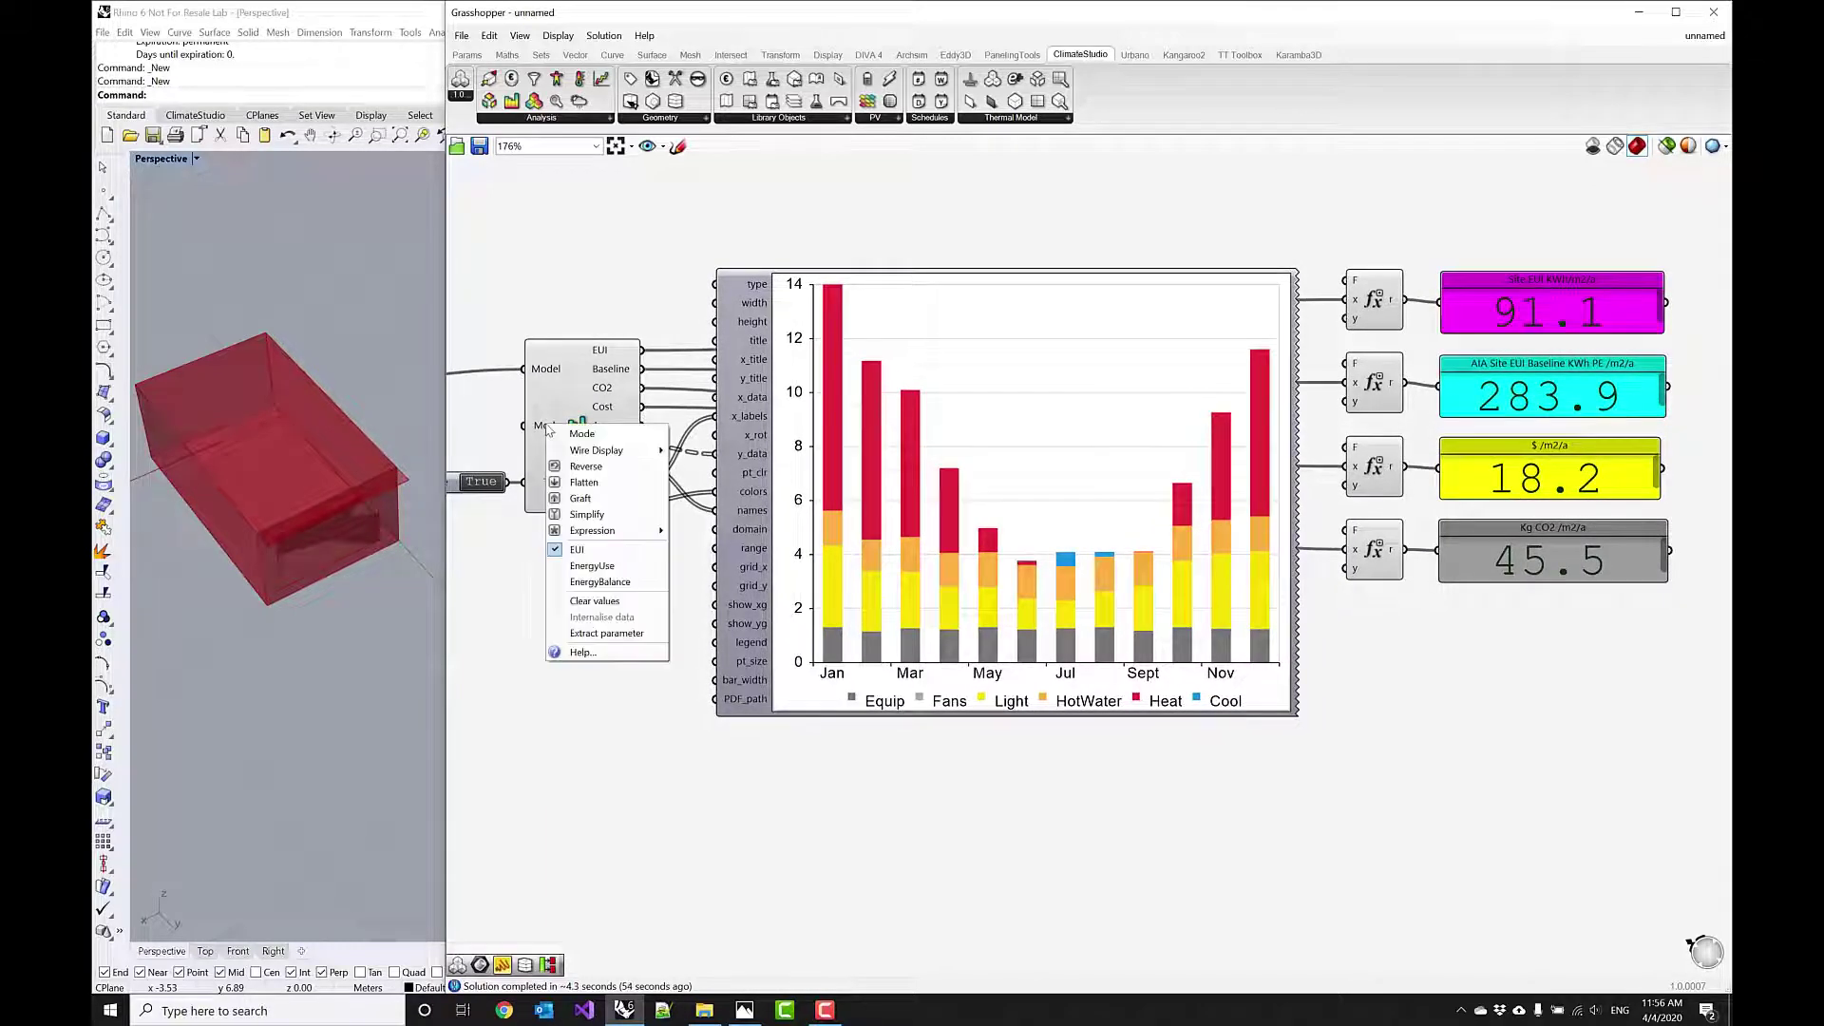
{"action": "left_click", "coordinate": [604, 567]}
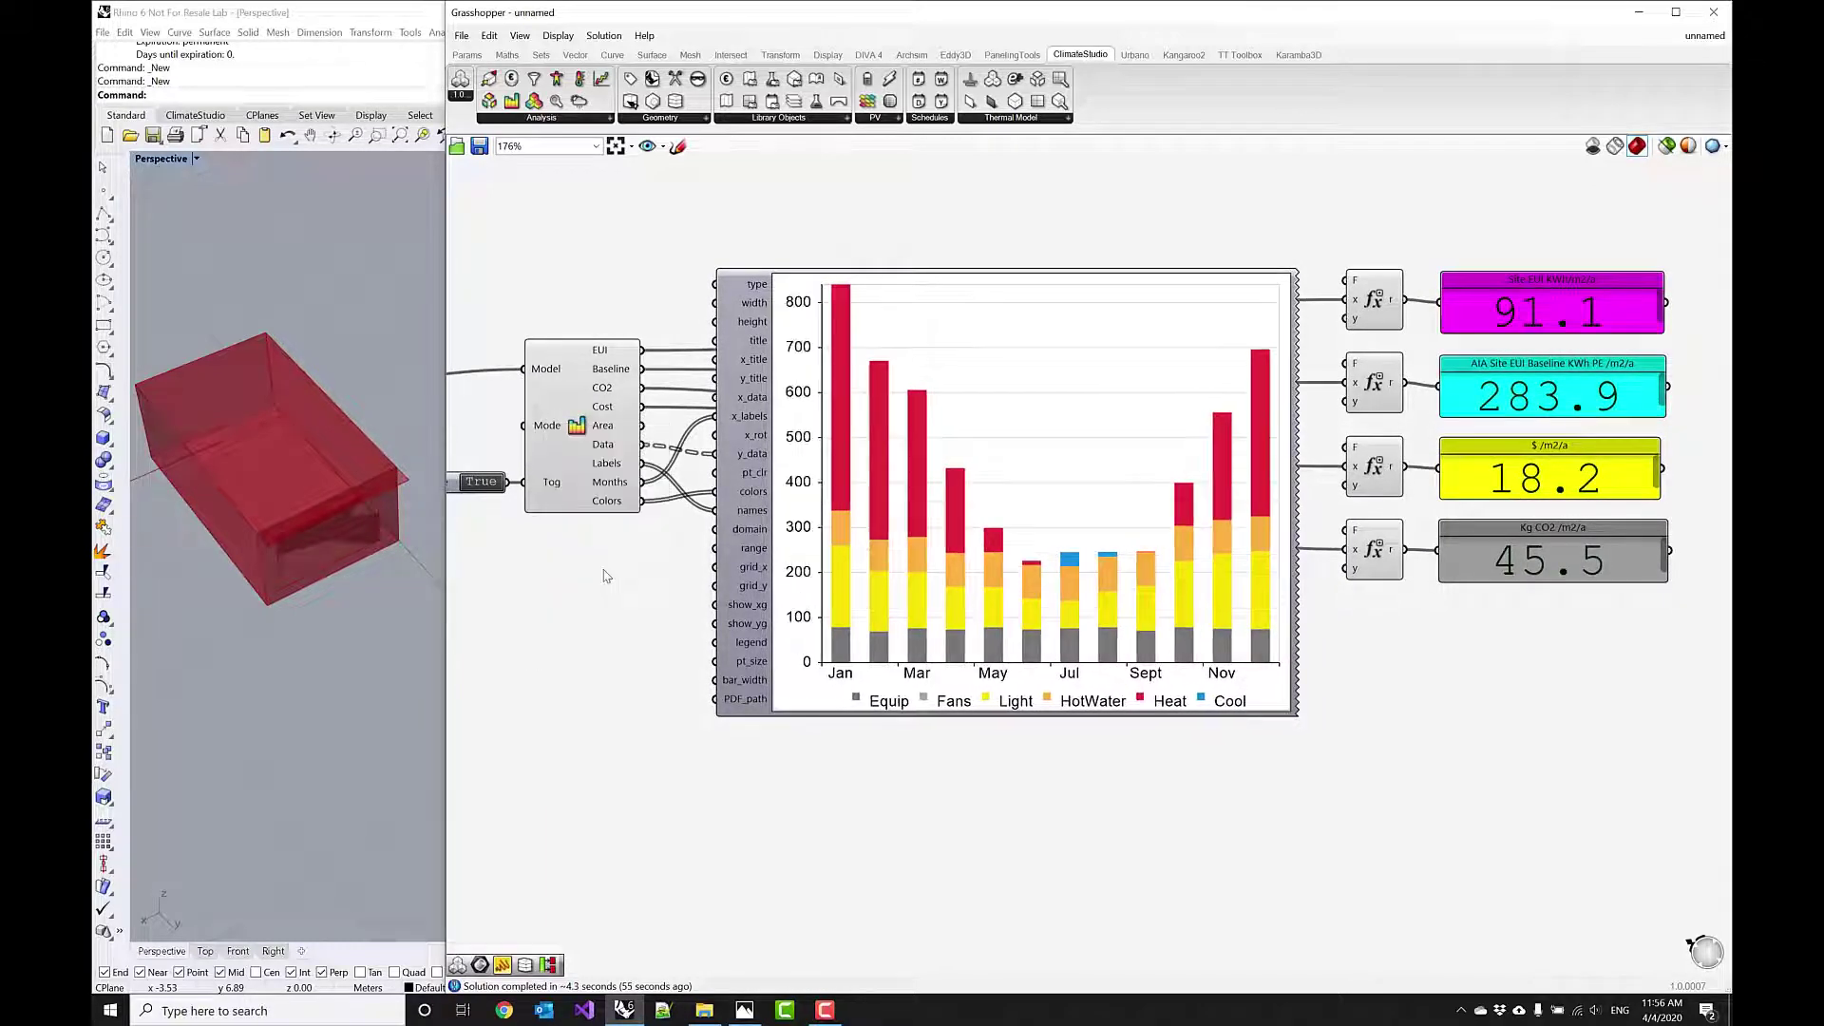
{"action": "right_click", "coordinate": [555, 438]}
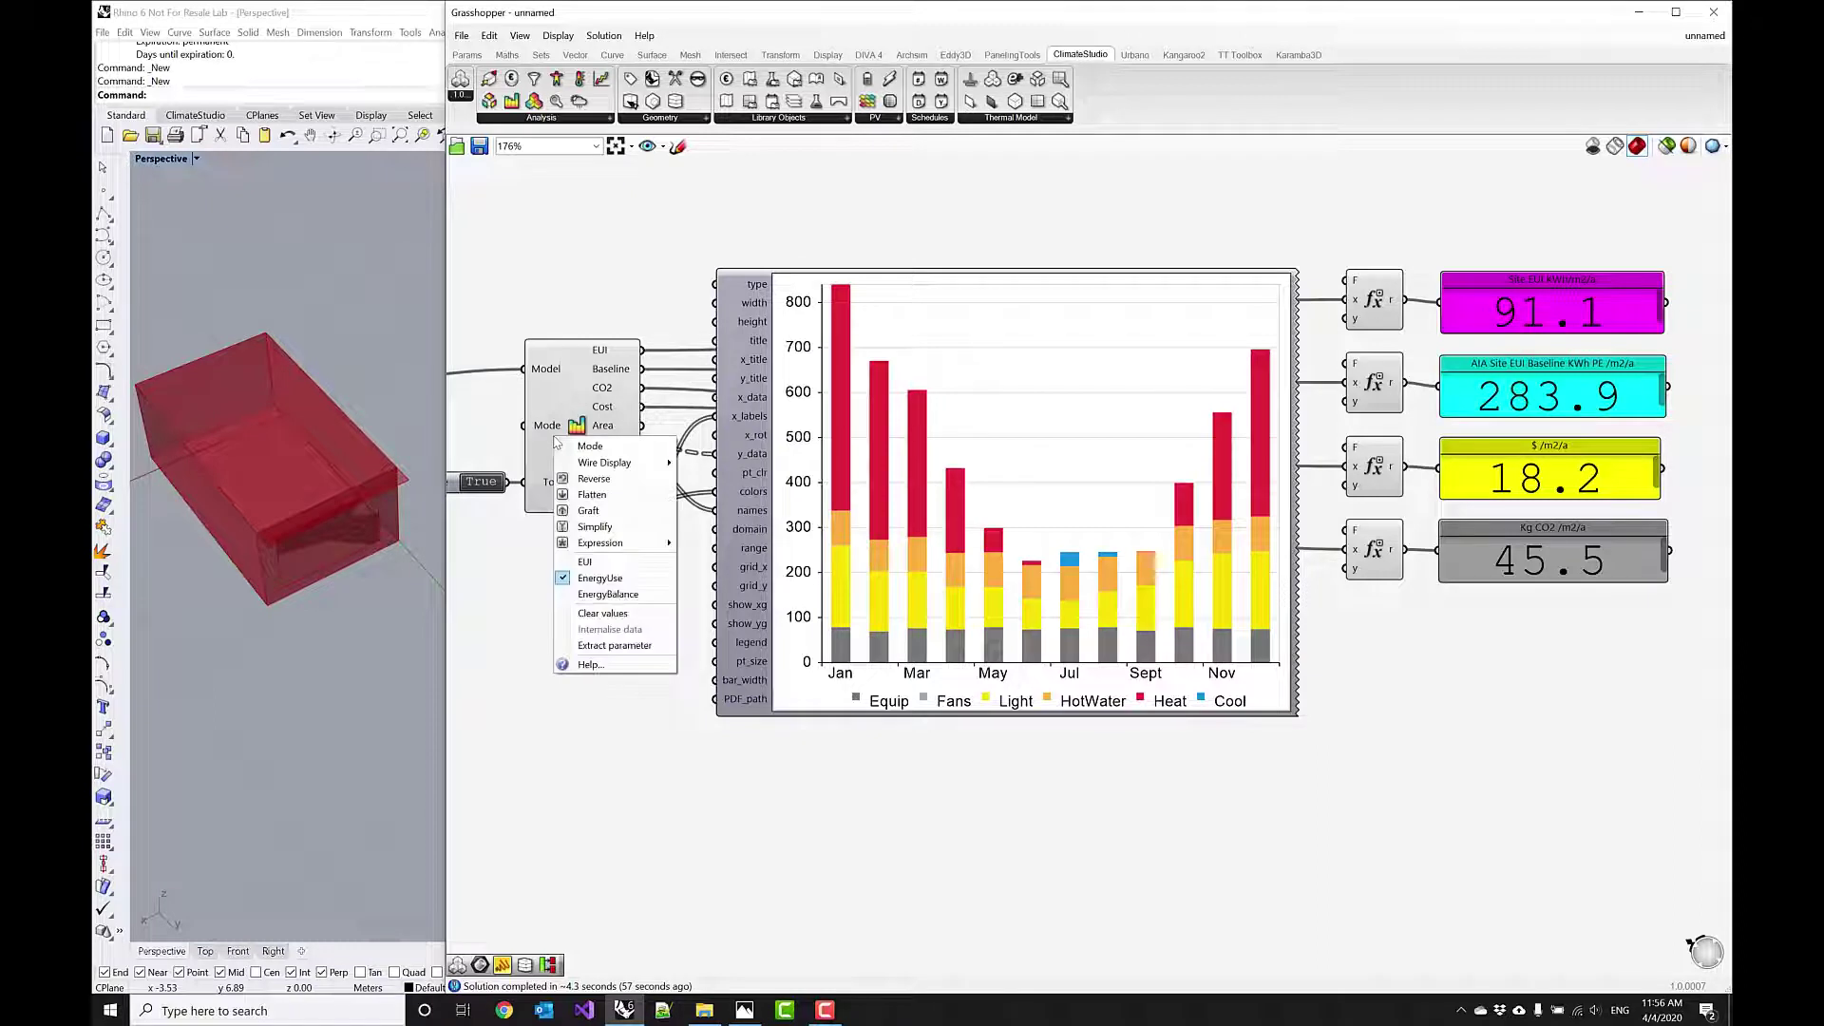
{"action": "left_click", "coordinate": [608, 594]}
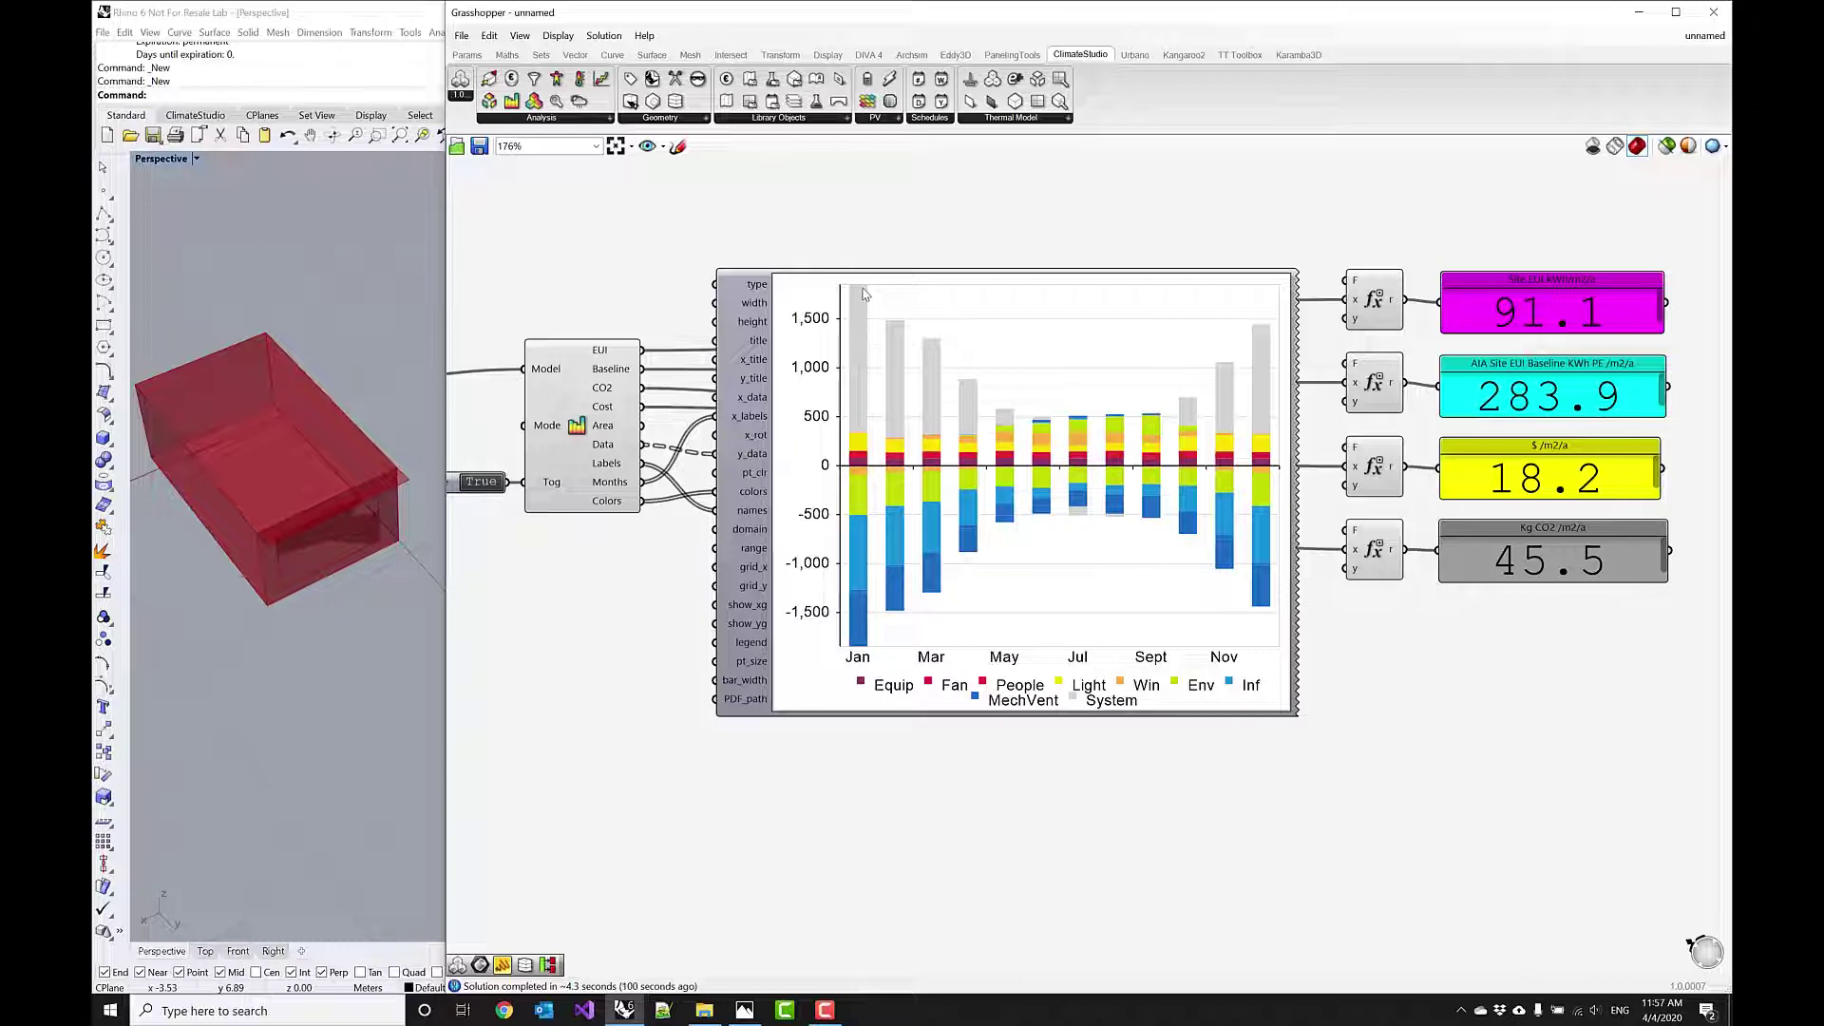
{"action": "scroll", "coordinate": [1122, 469], "scroll_direction": "down", "scroll_amount": 5}
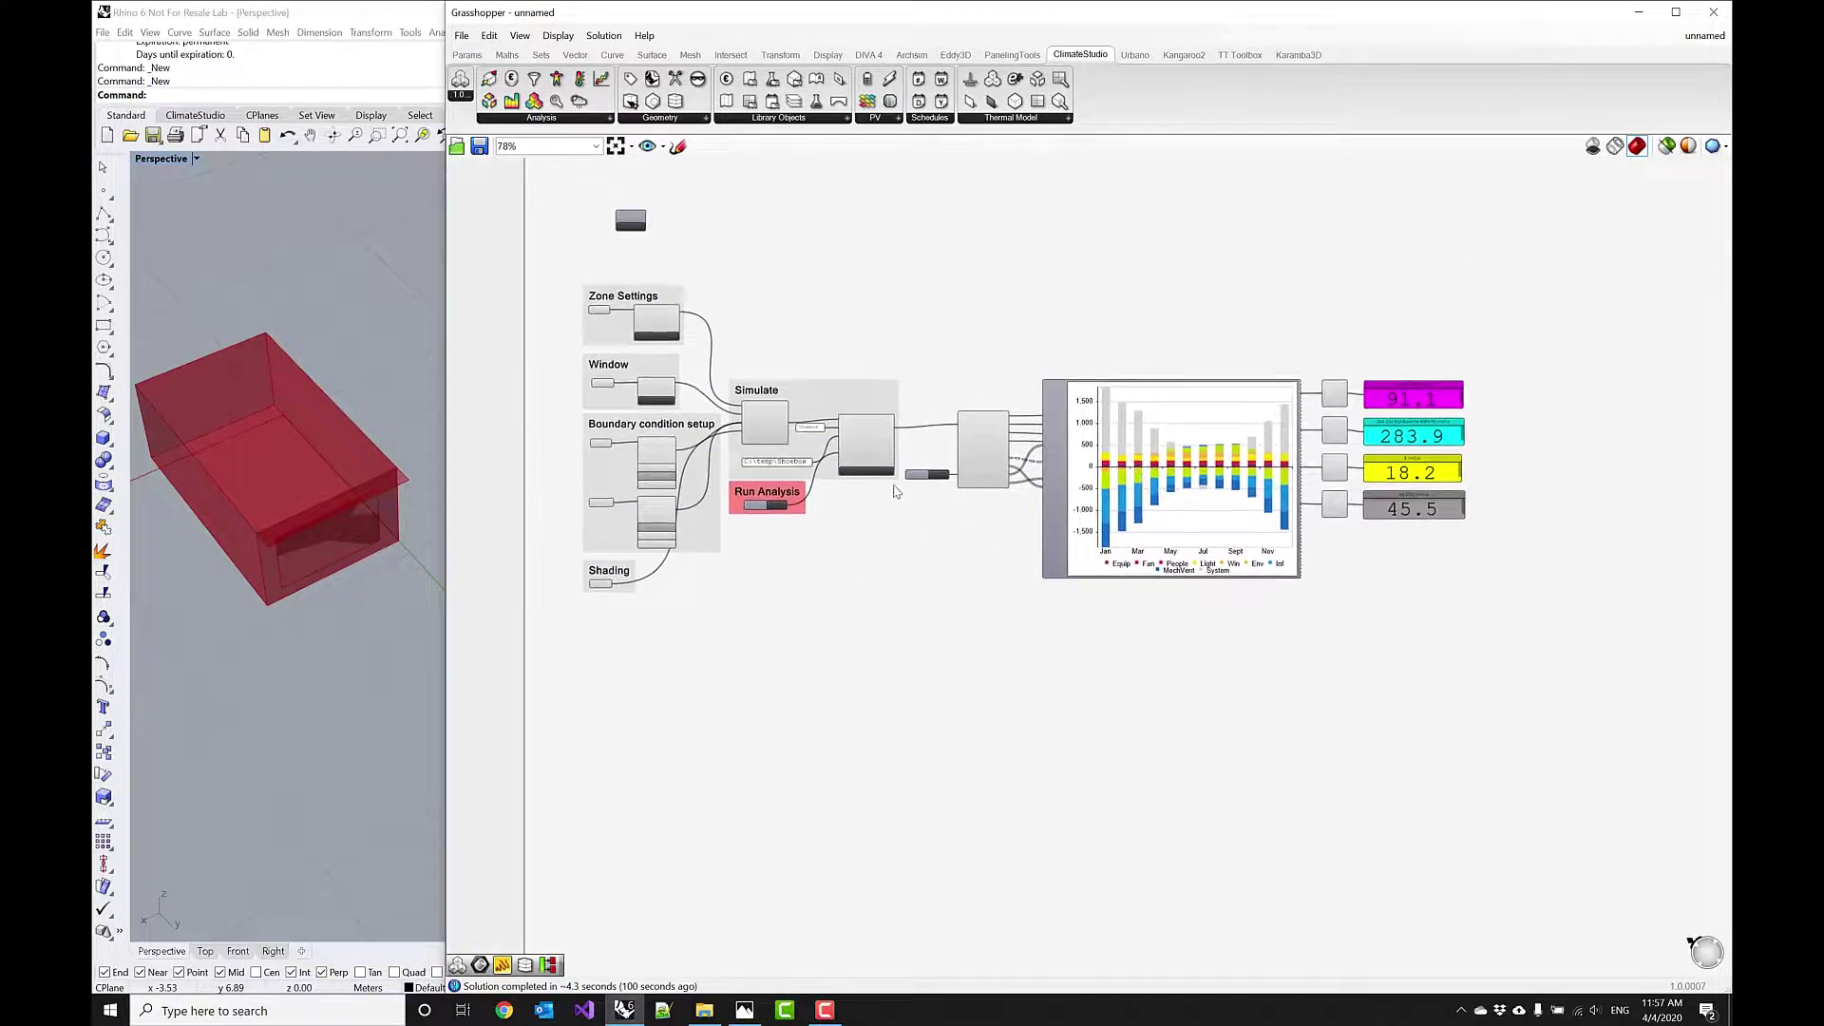
{"action": "right_click_drag", "start_coordinate": [857, 480], "coordinate": [923, 493]}
{"action": "scroll", "coordinate": [920, 493], "scroll_direction": "up", "scroll_amount": 3}
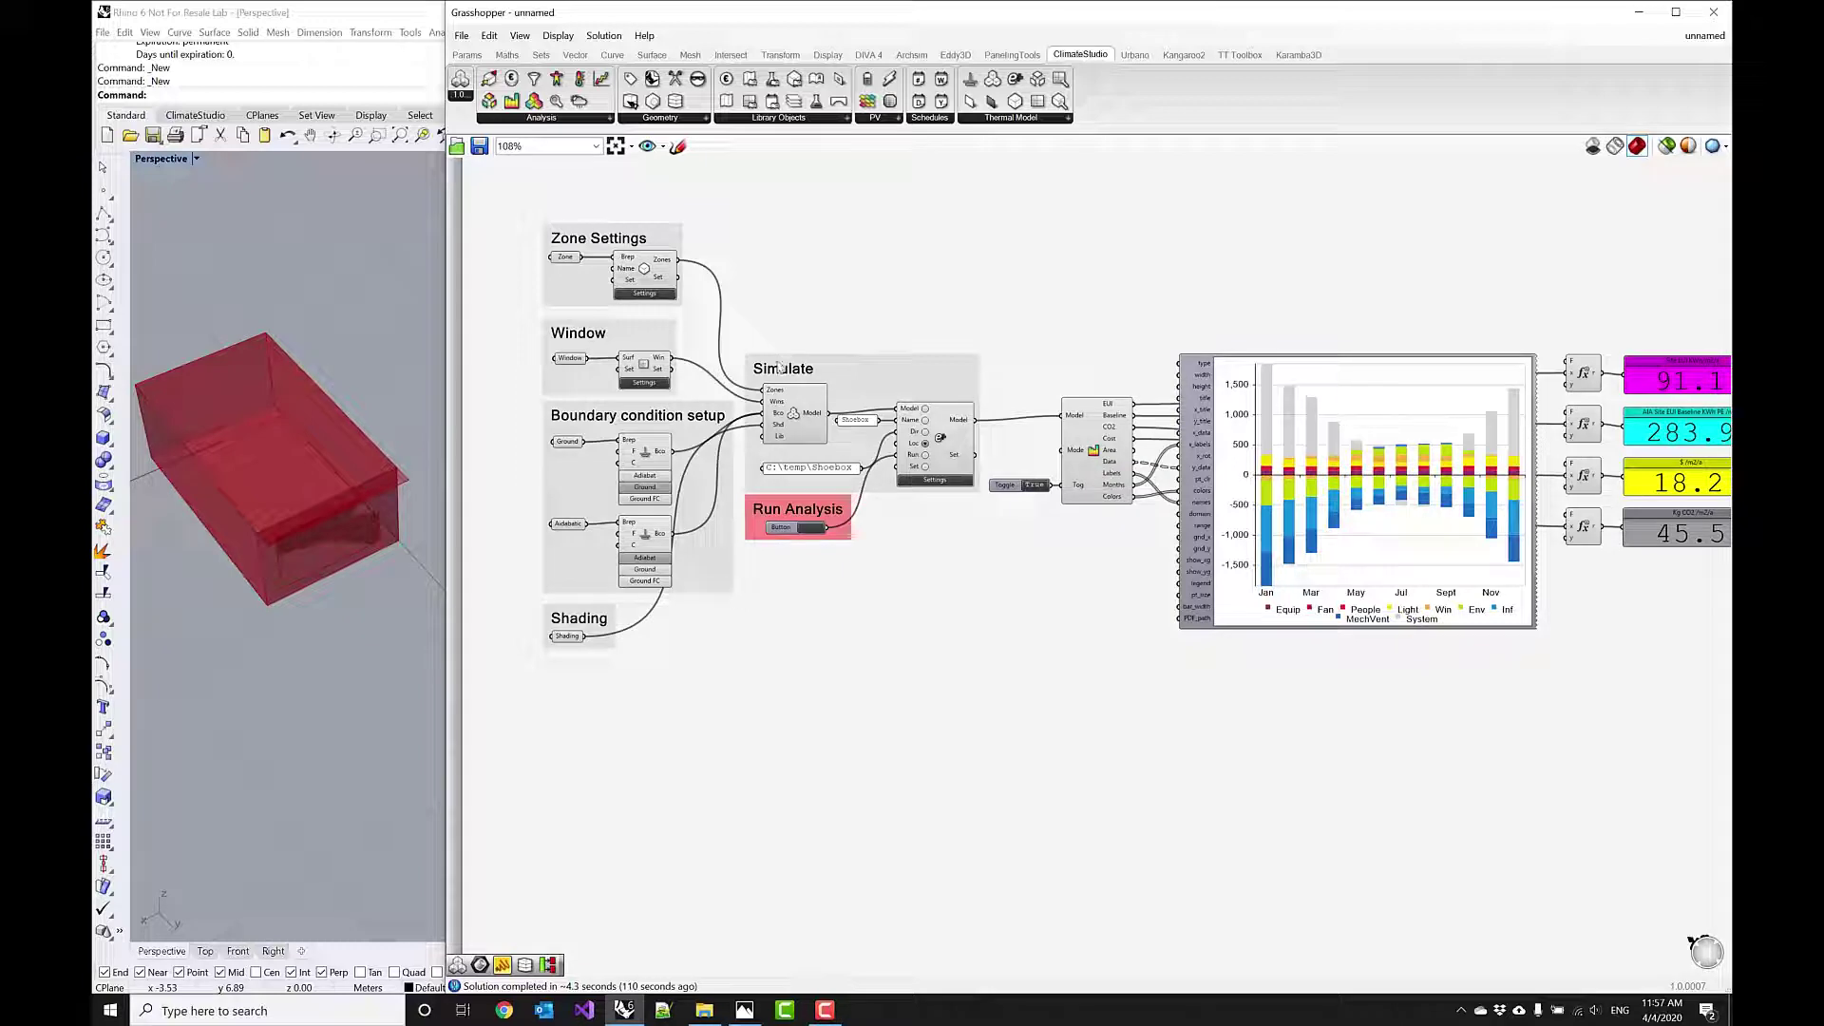
{"action": "scroll", "coordinate": [662, 300], "scroll_direction": "up", "scroll_amount": 3}
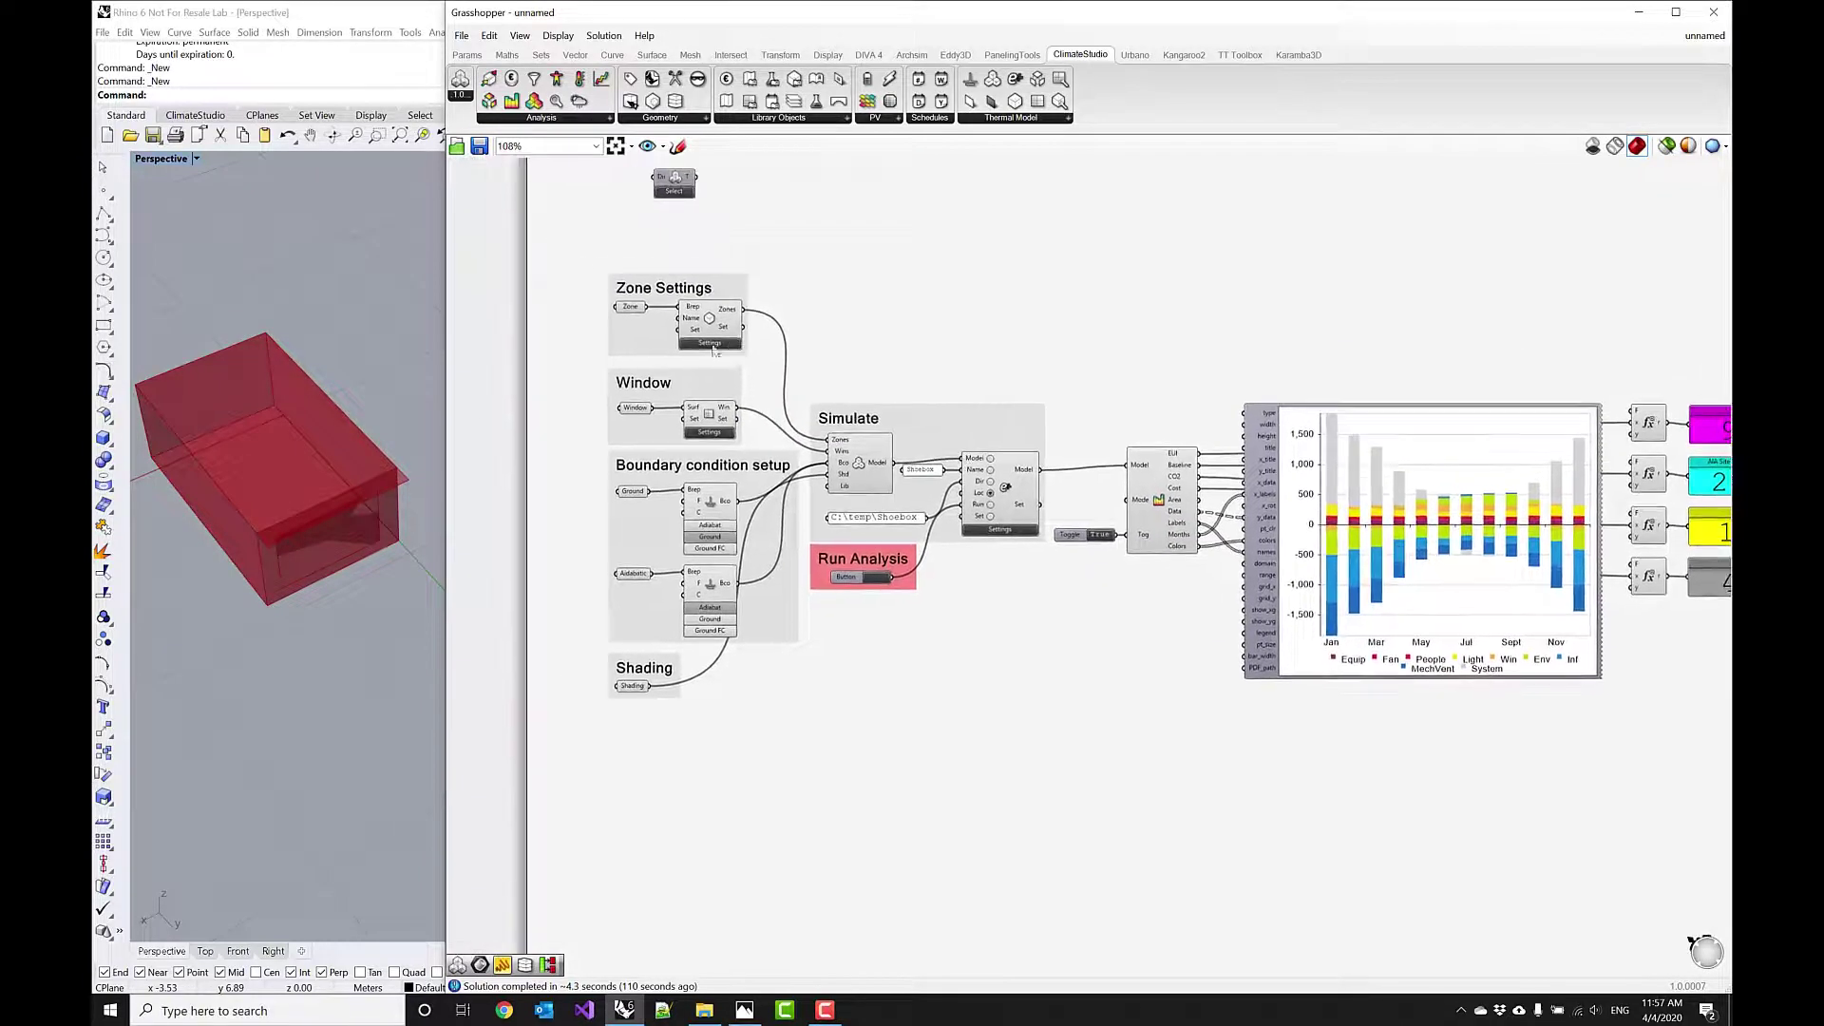